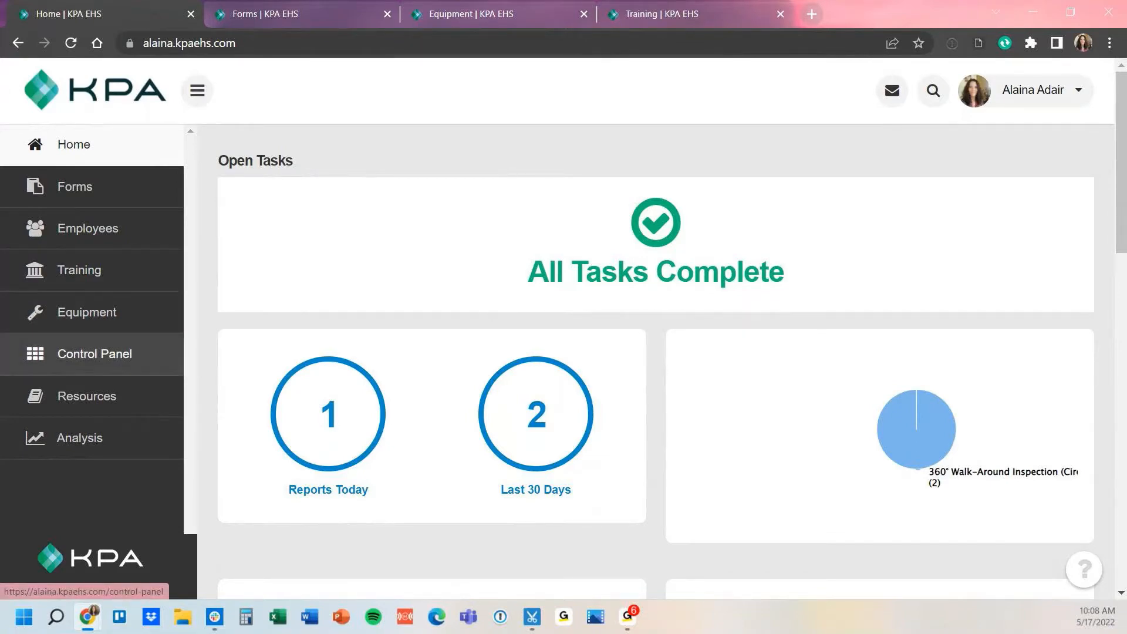
Open the Scheduled Reports page from the control panel's Extras section and start creating a scheduled report
left_click(94, 354)
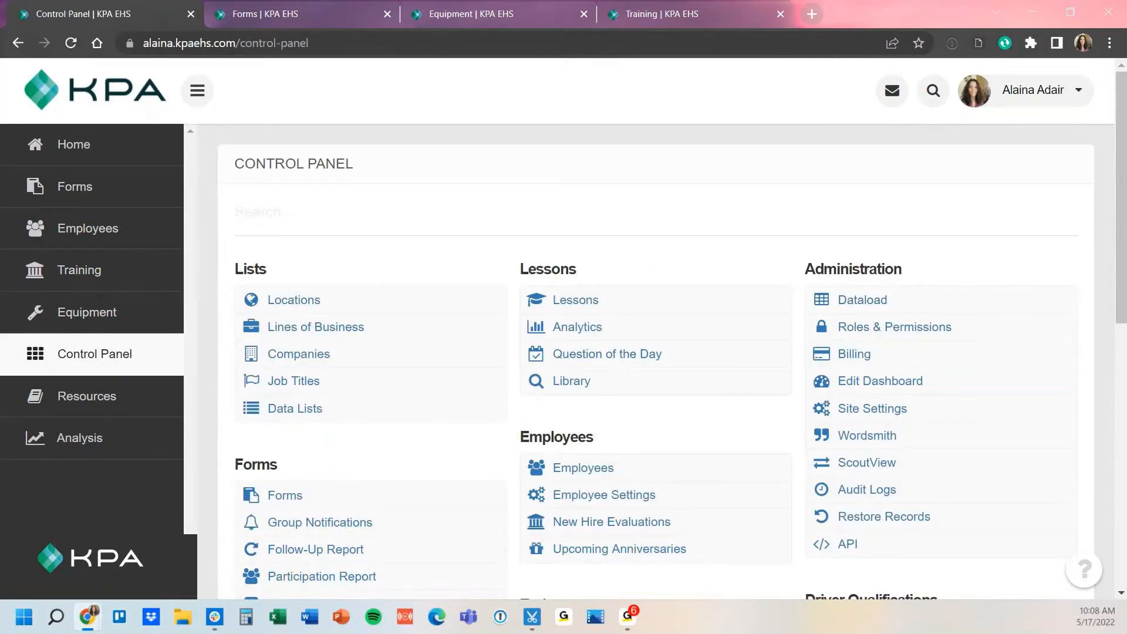
scroll(536, 380, "down", 1)
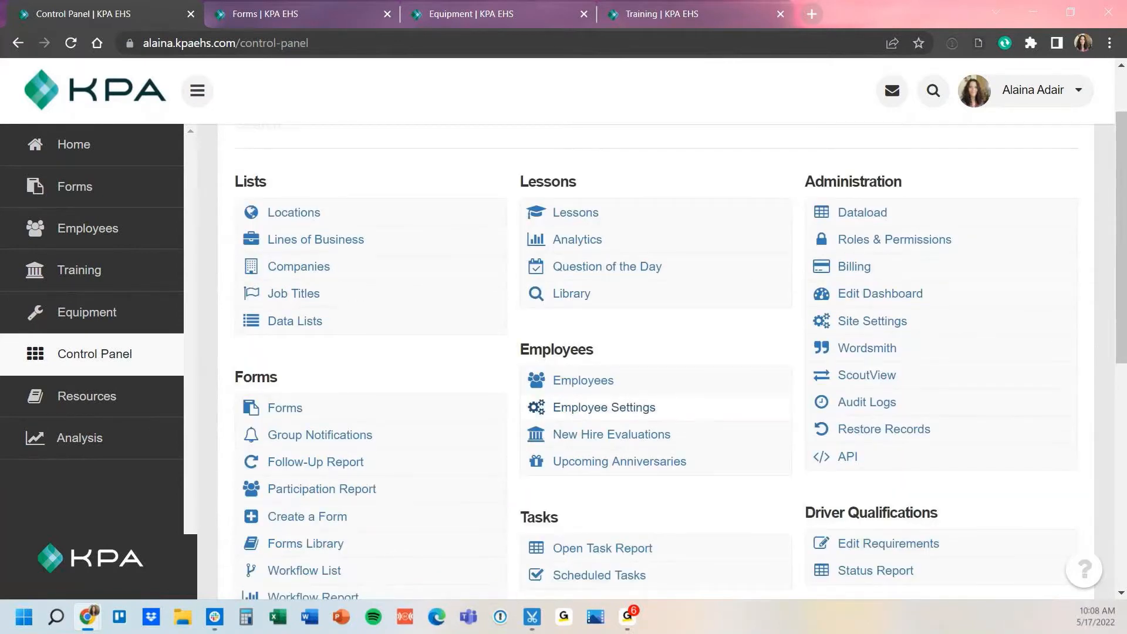
scroll(587, 376, "down", 1)
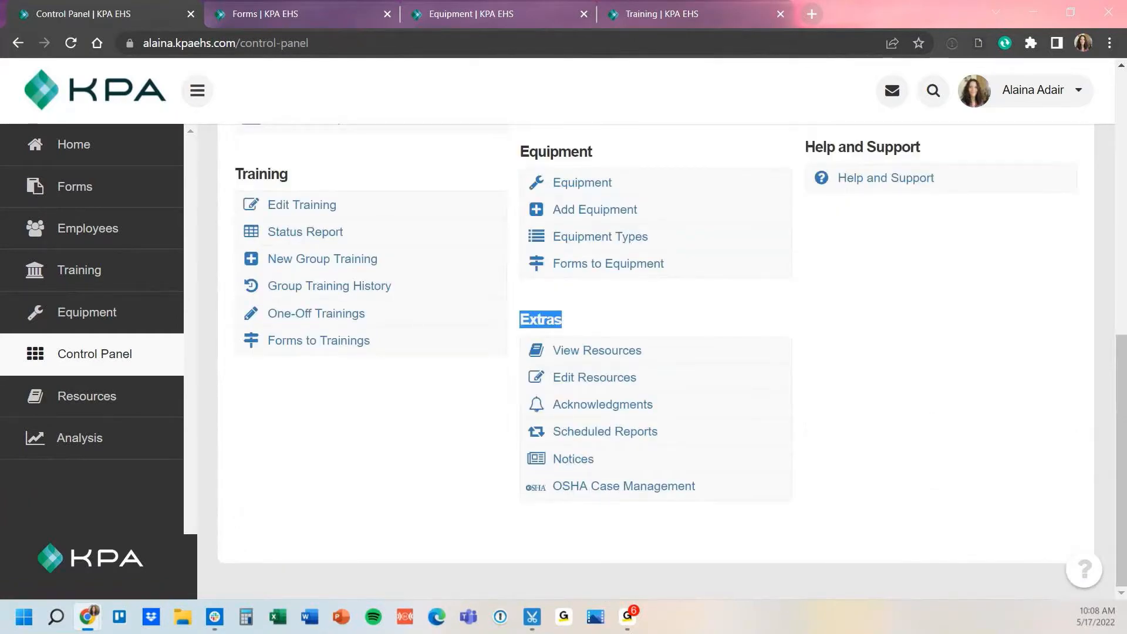
left_click(605, 432)
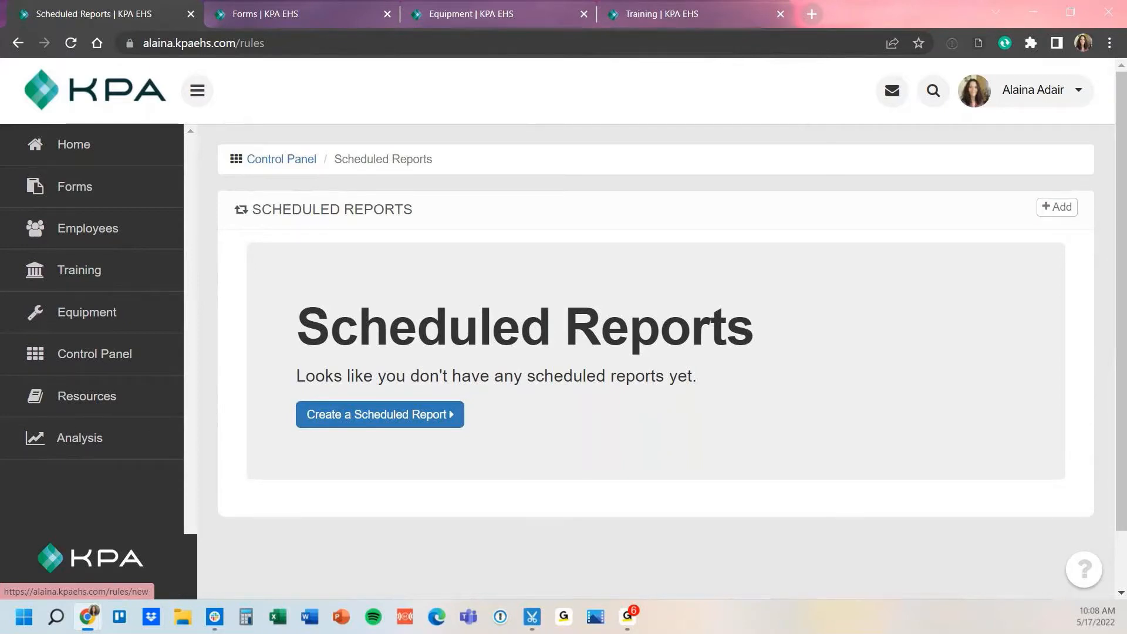
left_click(379, 414)
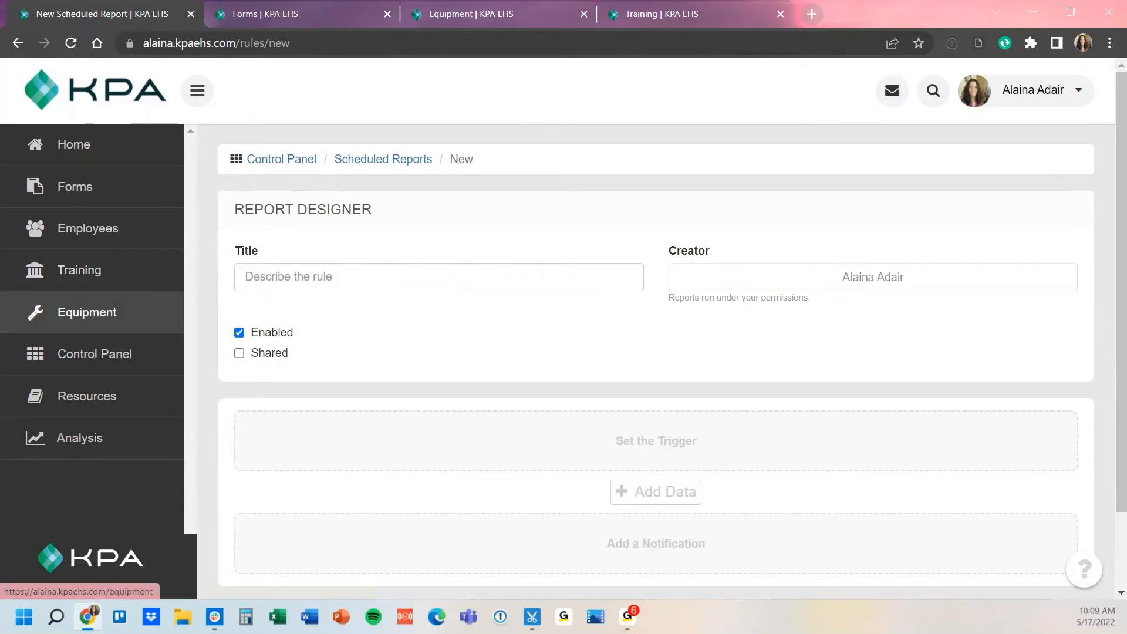
Title the new scheduled report "Weekly 360 Inspection Report"
left_click(375, 277)
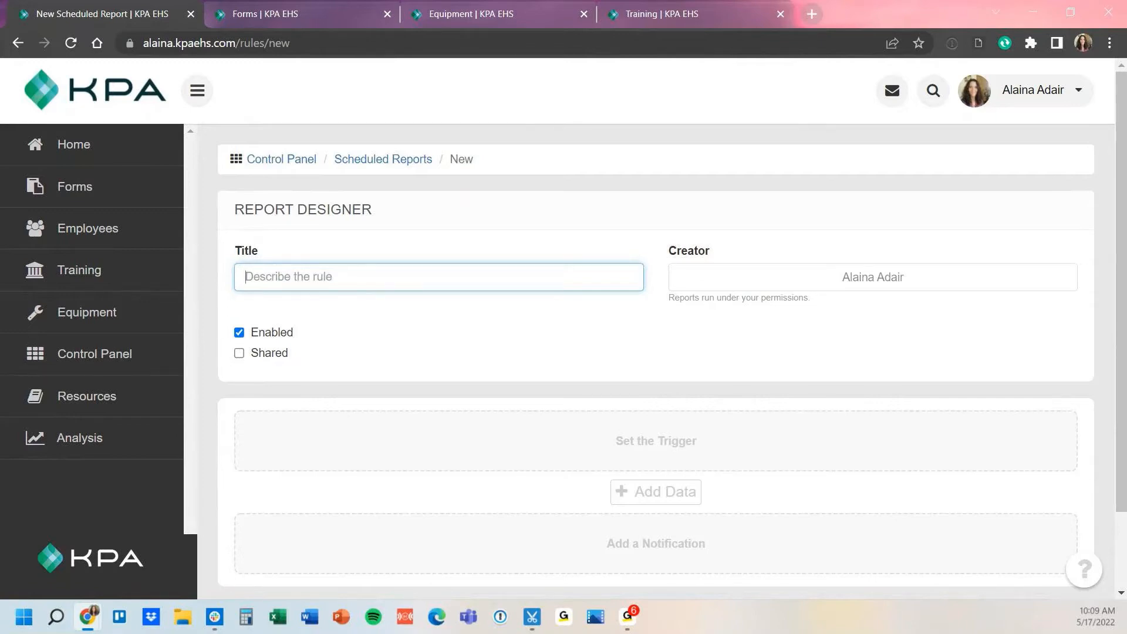
type("360 Inspection R")
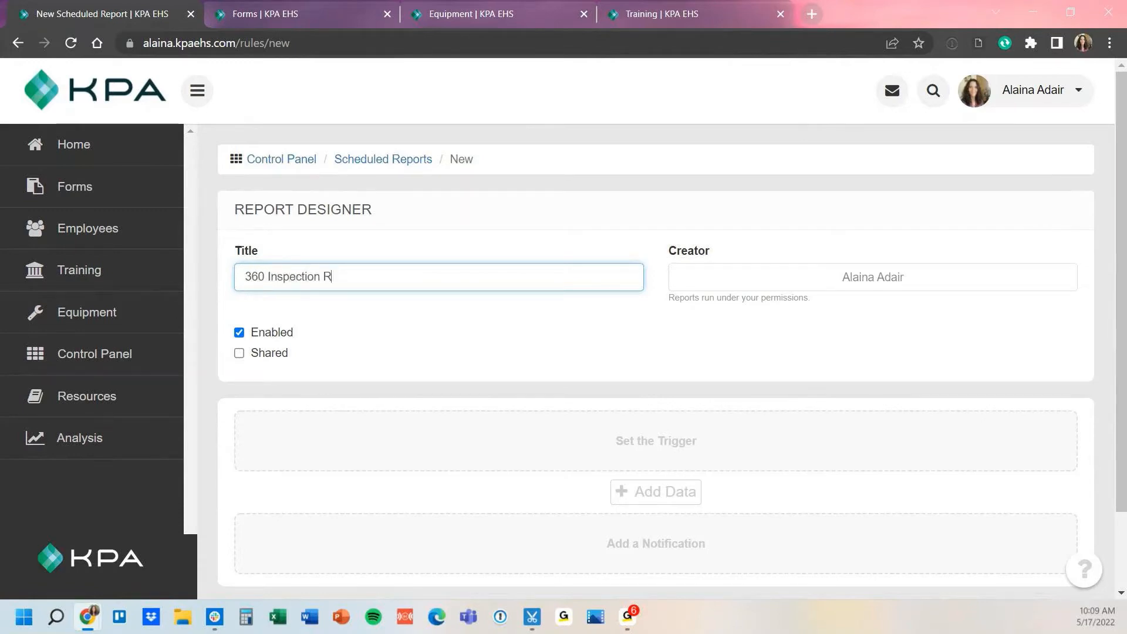
type("eport")
left_click(246, 277)
type("Week;l")
key("BackSpace")
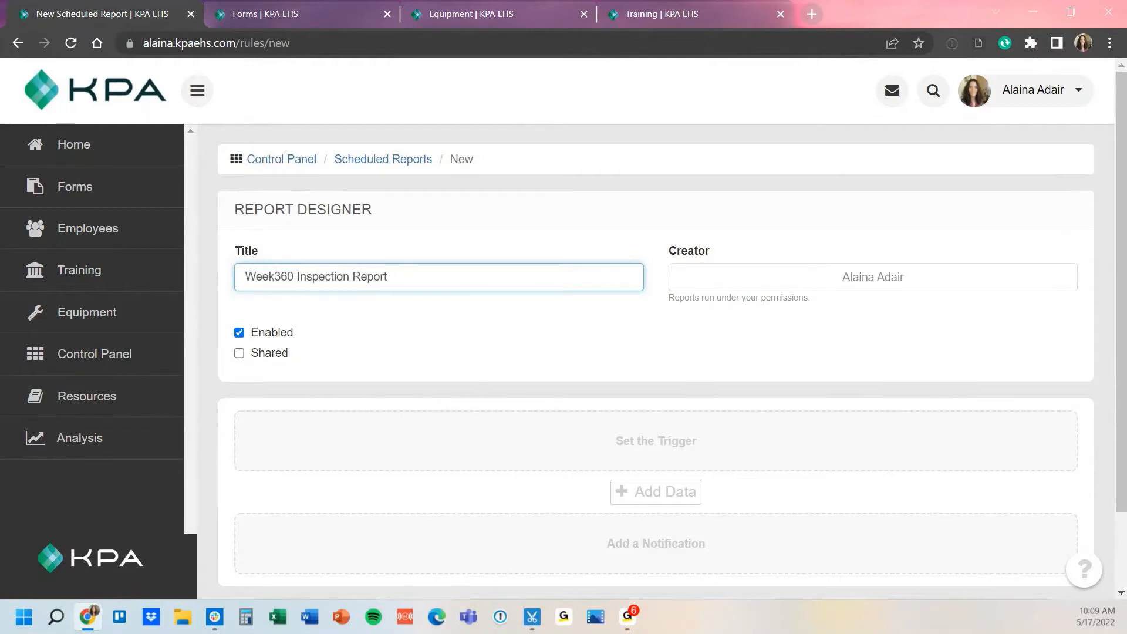
type("ly")
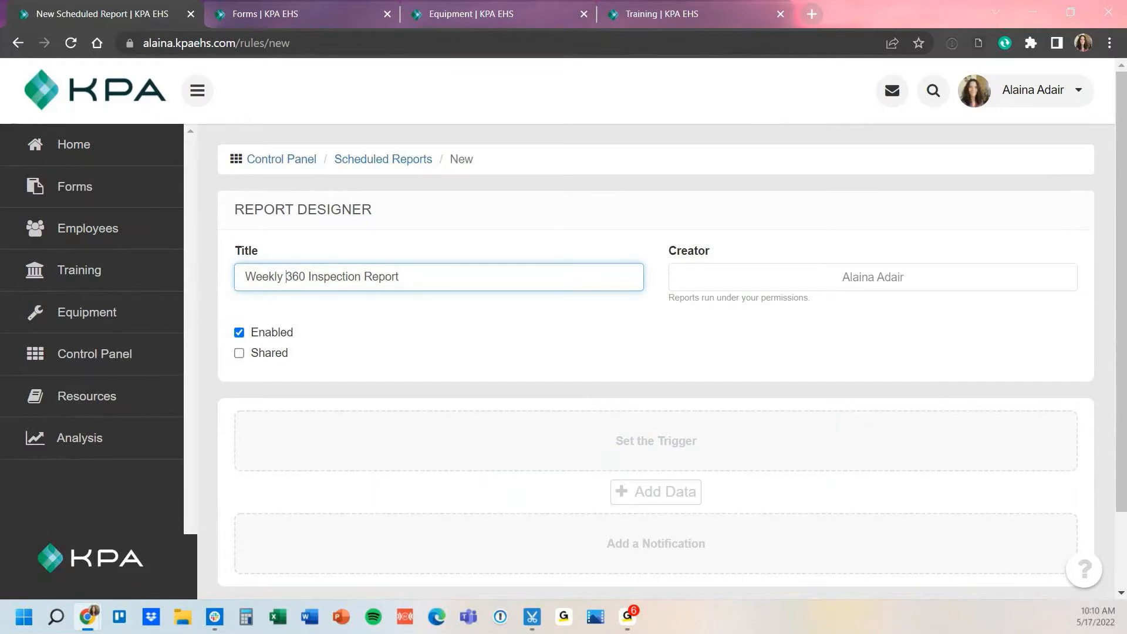
Add a calendar trigger to the scheduled report
scroll(656, 358, "down", 2)
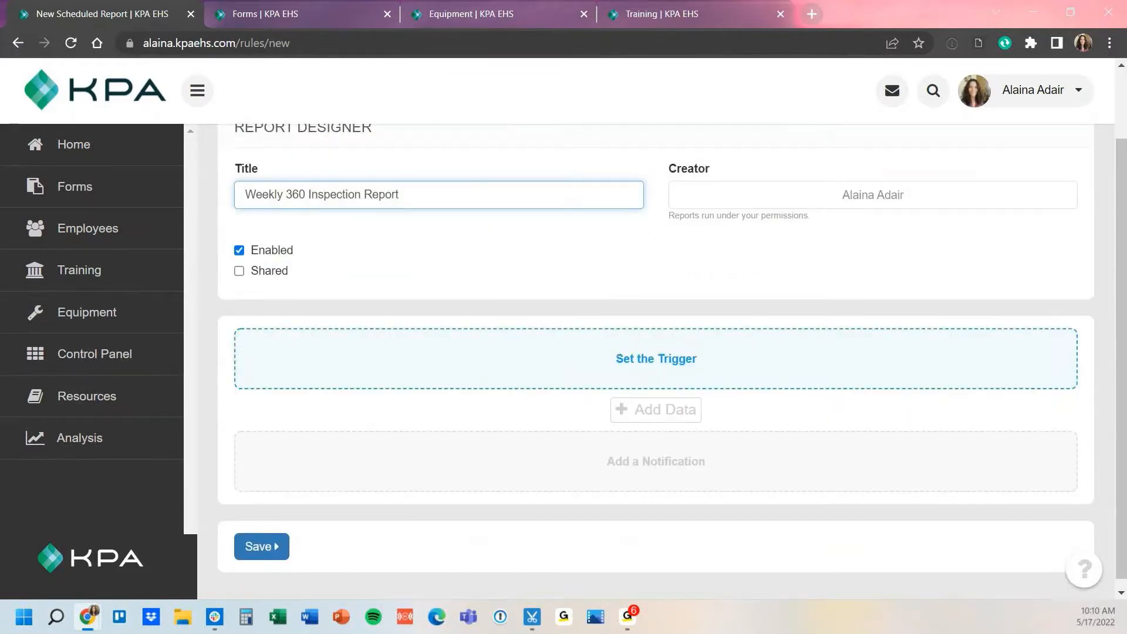
scroll(655, 358, "down", 1)
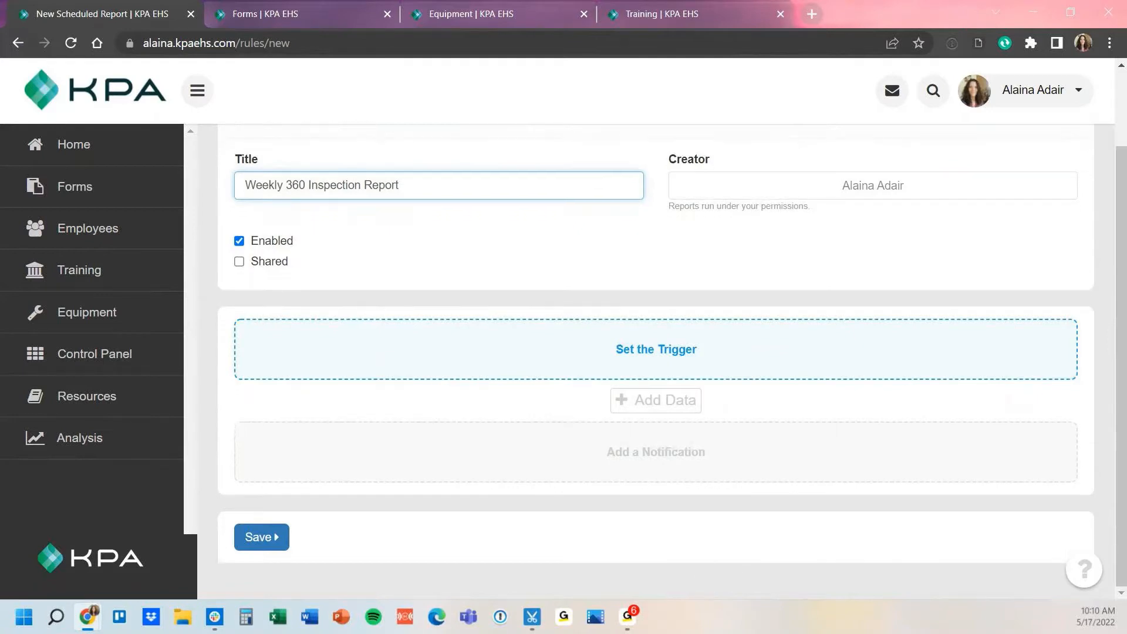
left_click(656, 349)
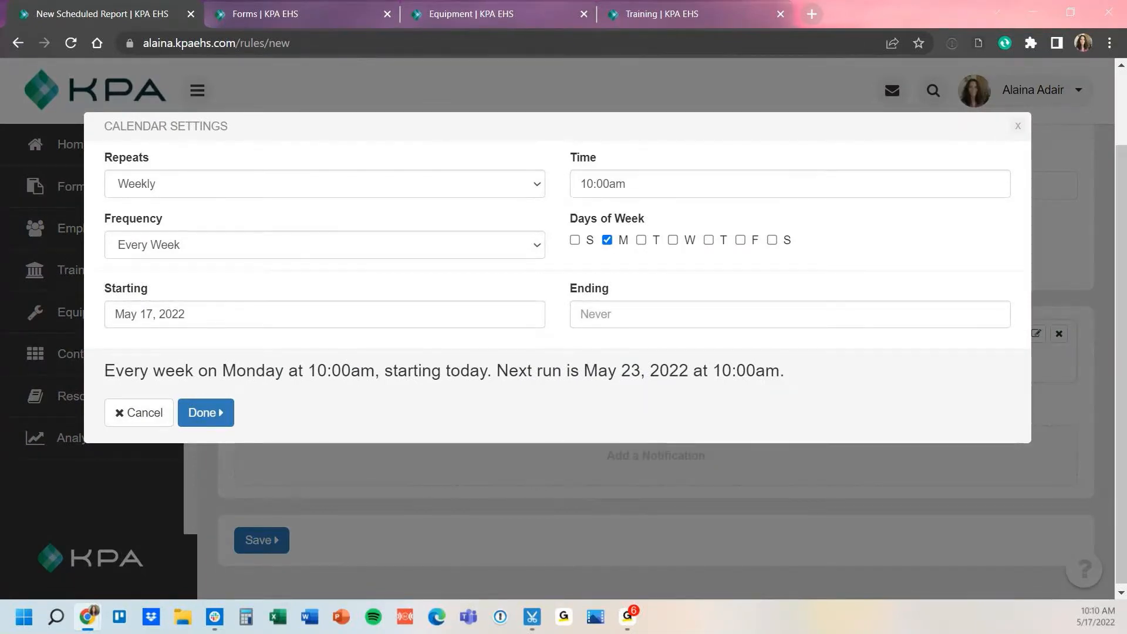
Set the calendar trigger to repeat weekly on Monday, Wednesday and Friday
left_click(325, 184)
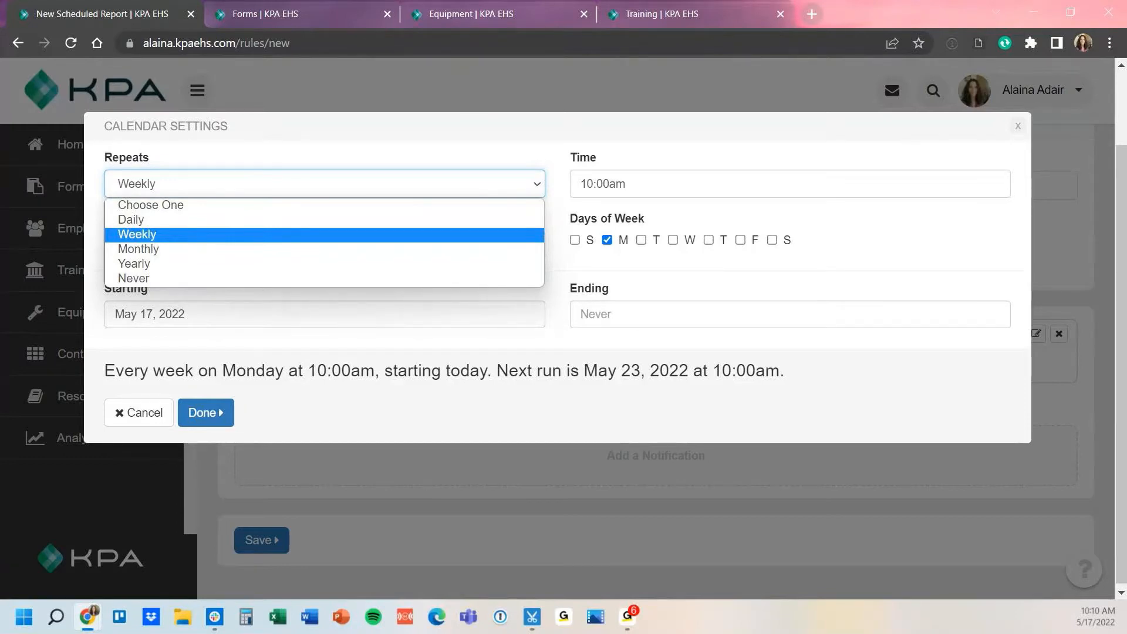
left_click(176, 235)
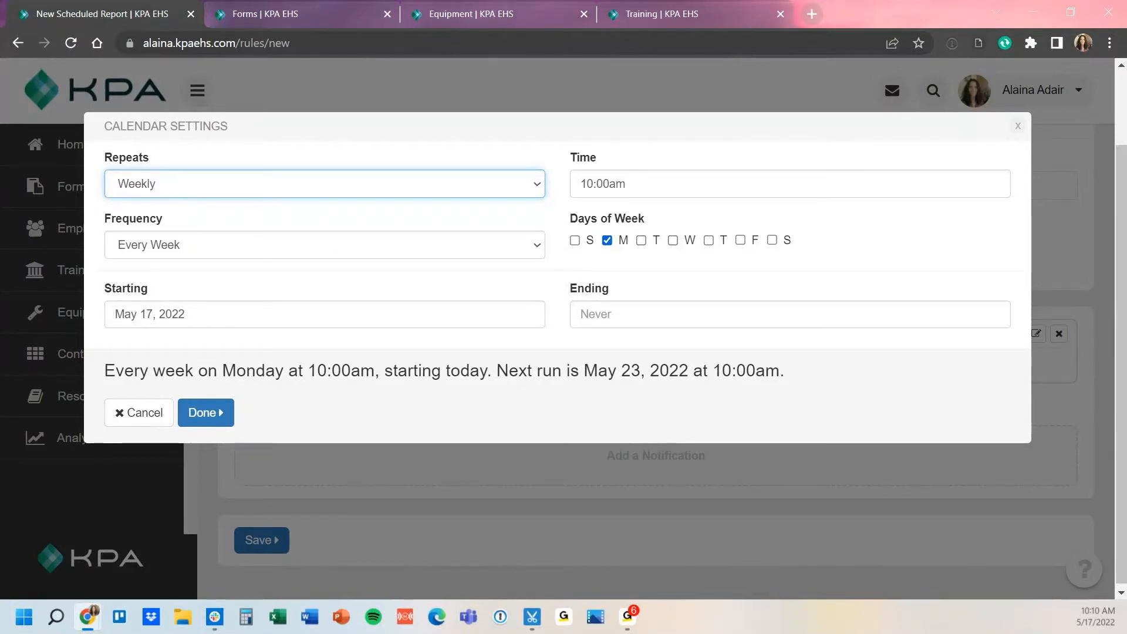
left_click(672, 240)
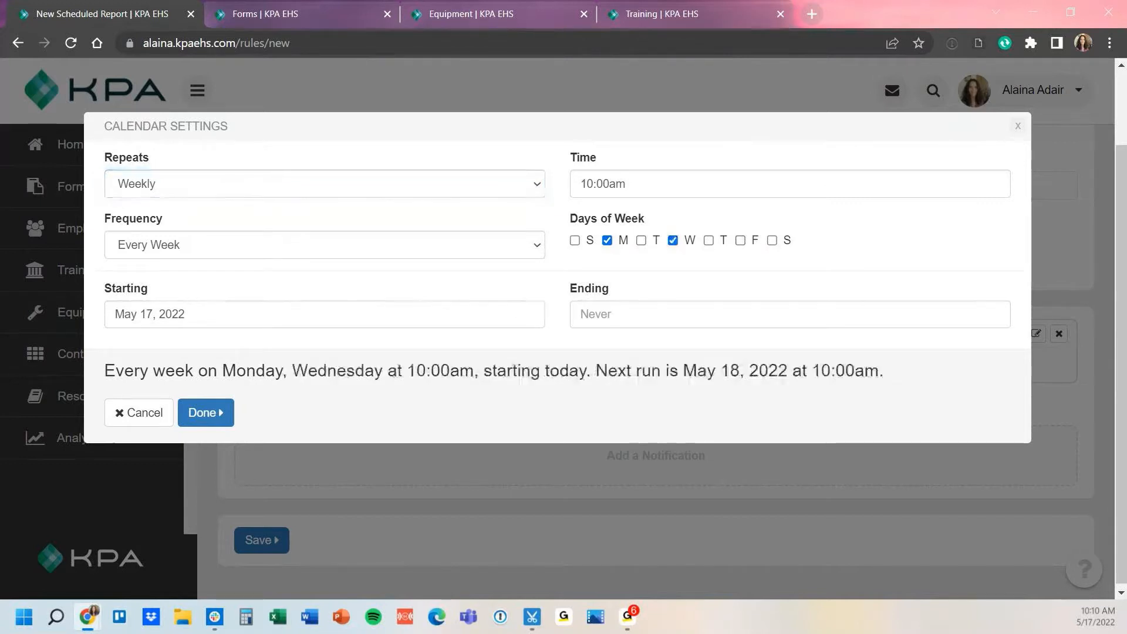
left_click(740, 240)
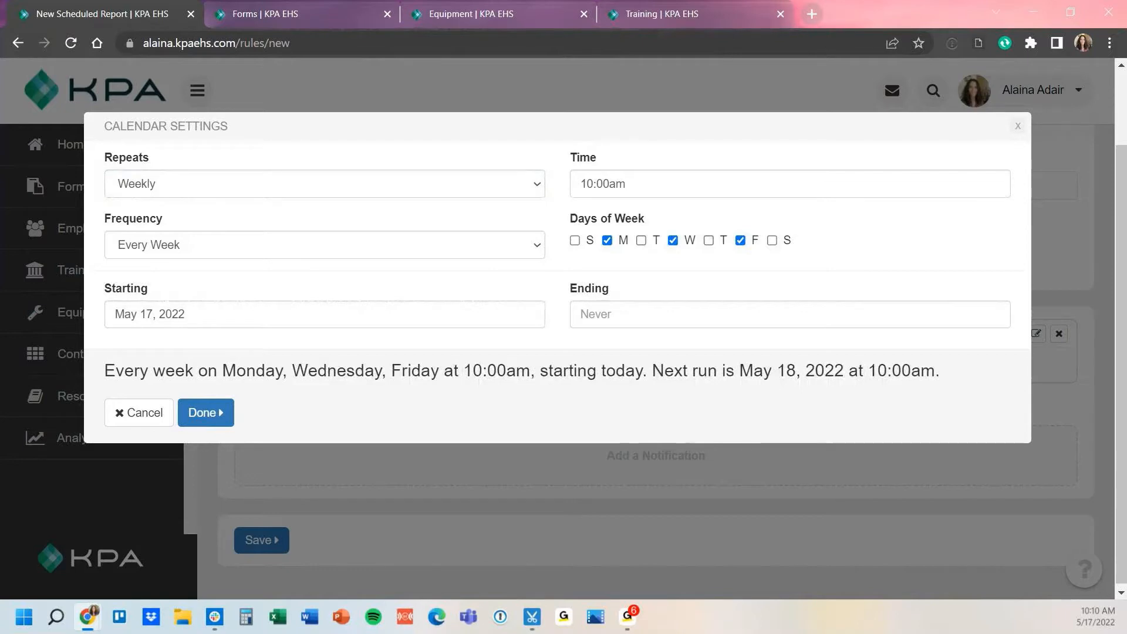
Set the trigger to repeat monthly with a start date of May 1, 2022, and check the next run
left_click(324, 184)
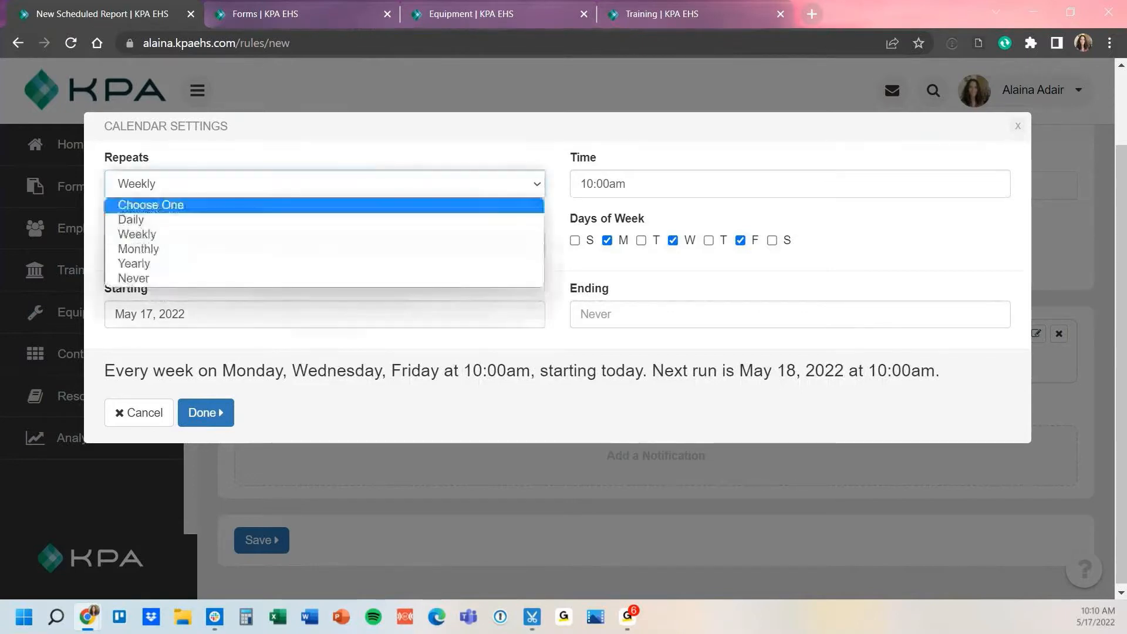
key("Return")
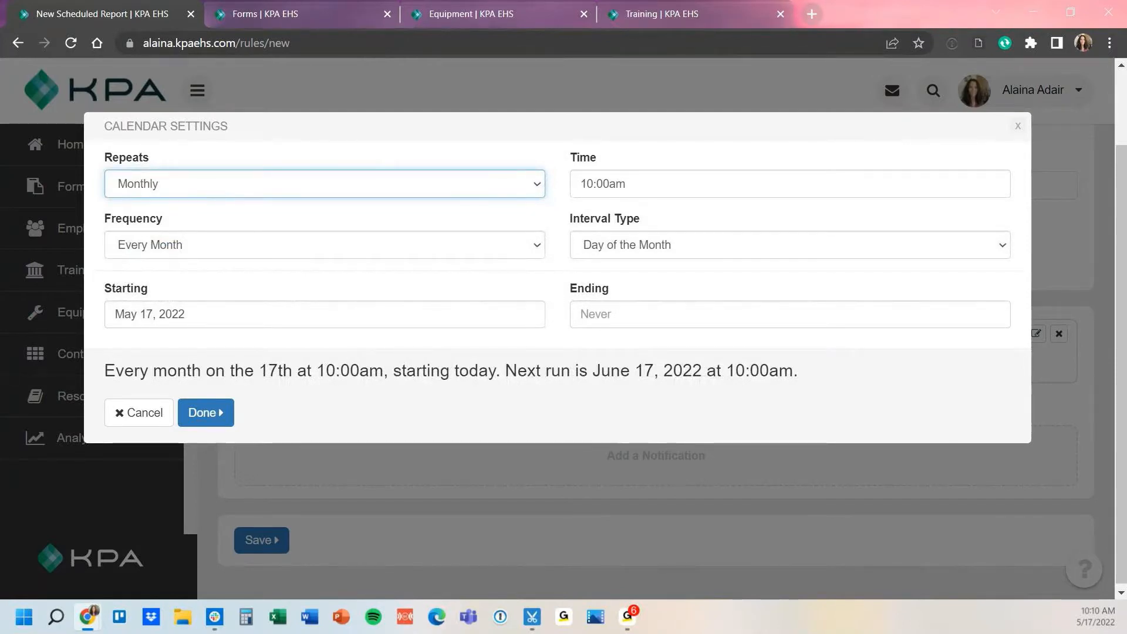
left_click(324, 314)
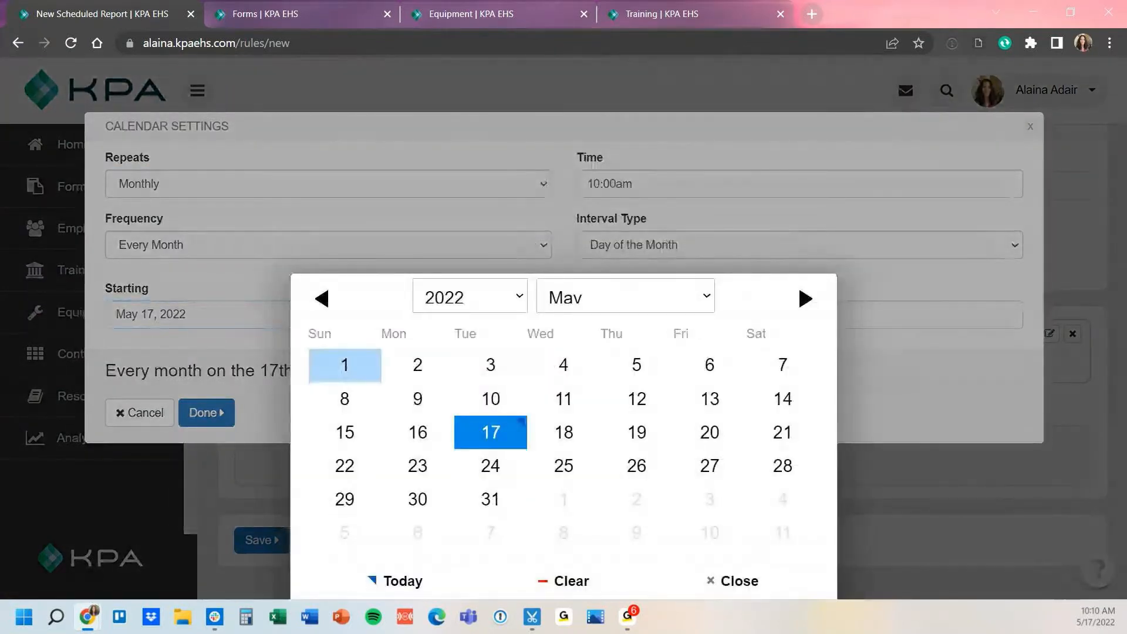
left_click(345, 365)
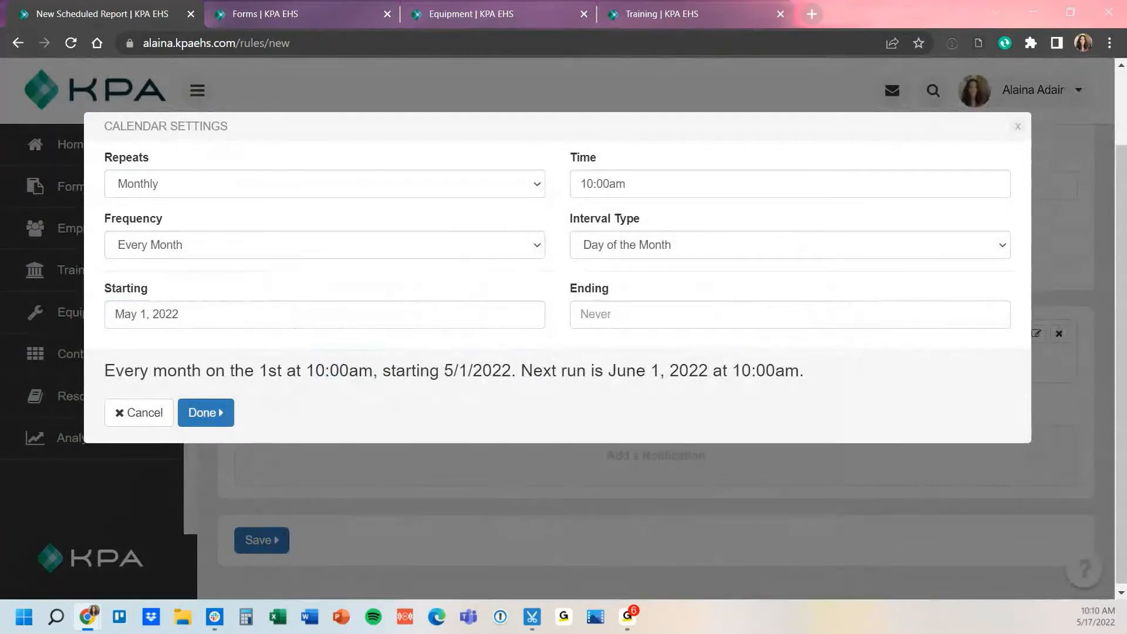
left_click_drag(520, 370, 799, 370)
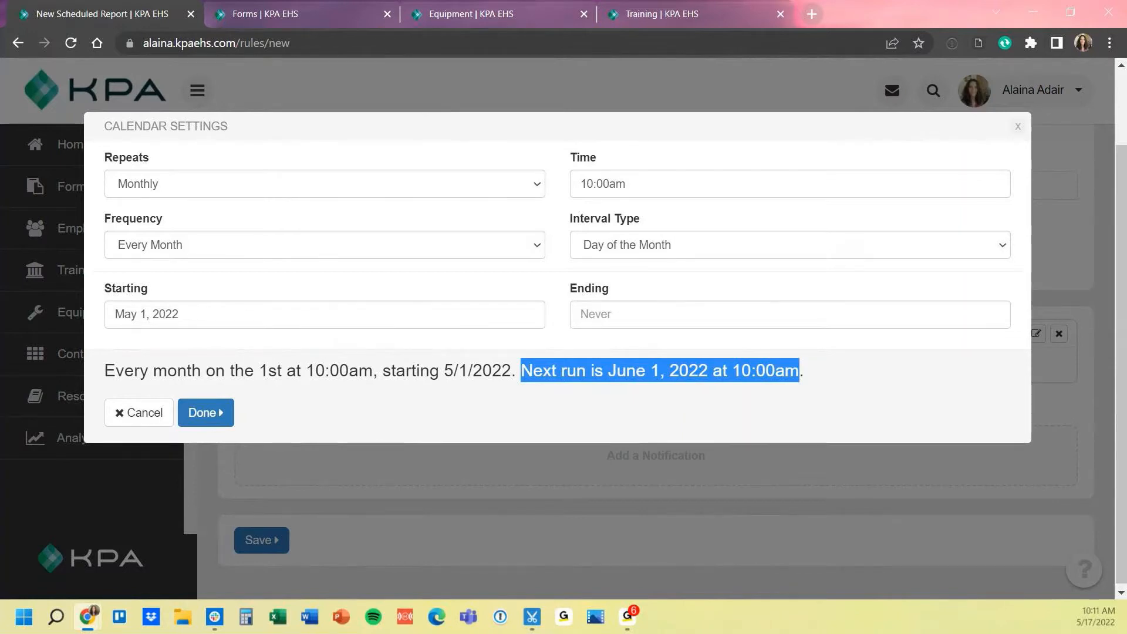
Set the trigger's run time to 7:00am
left_click(790, 184)
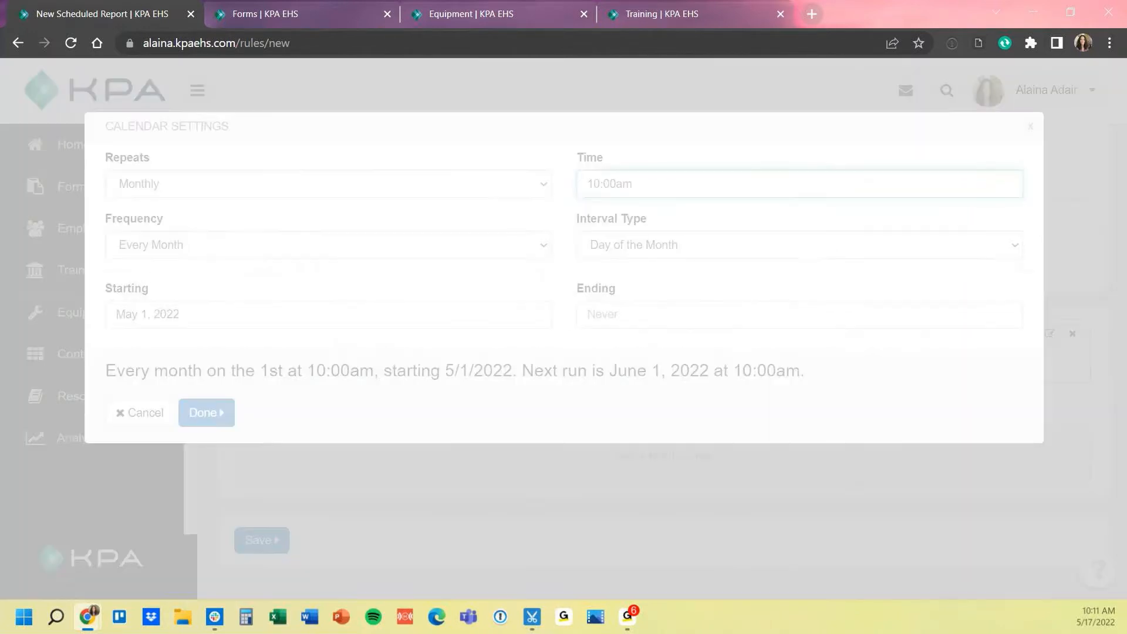
left_click(427, 326)
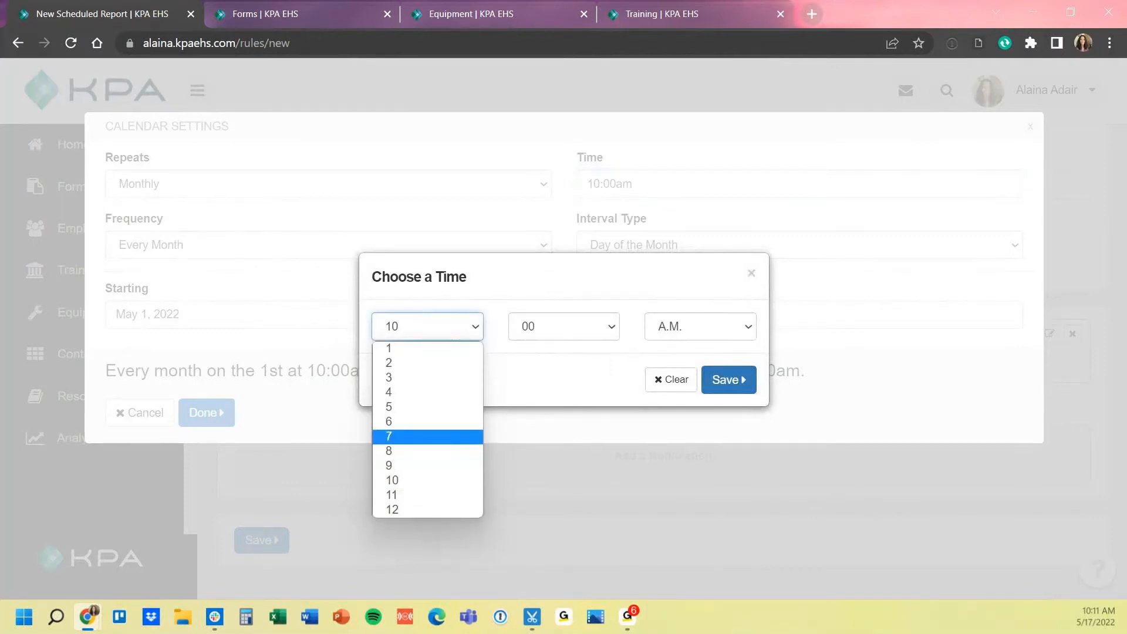
left_click(427, 437)
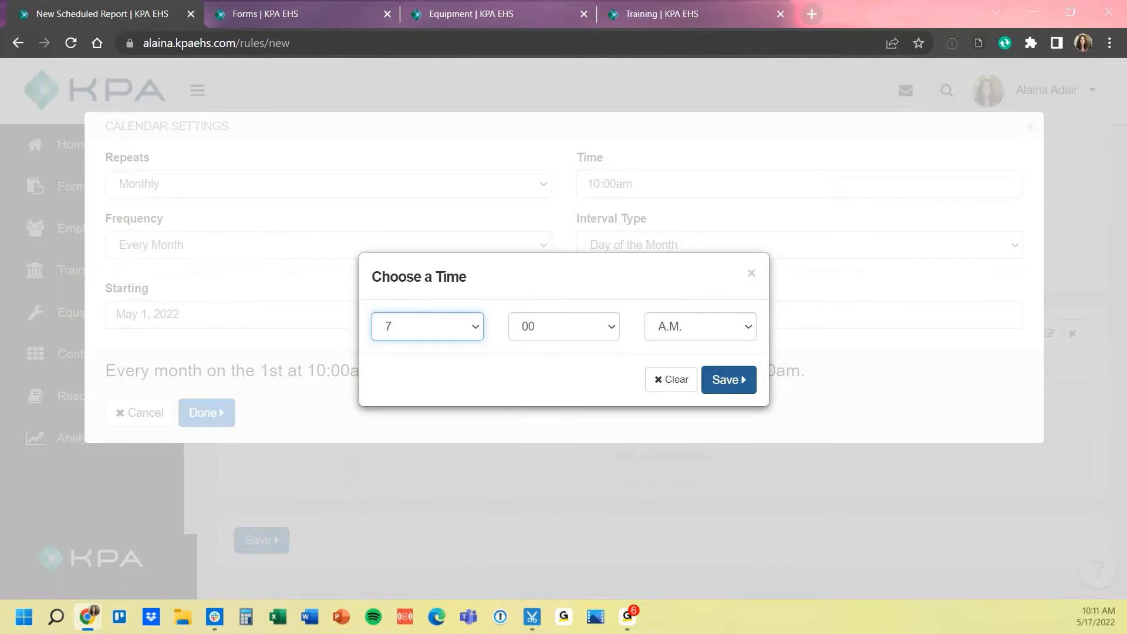
left_click(728, 380)
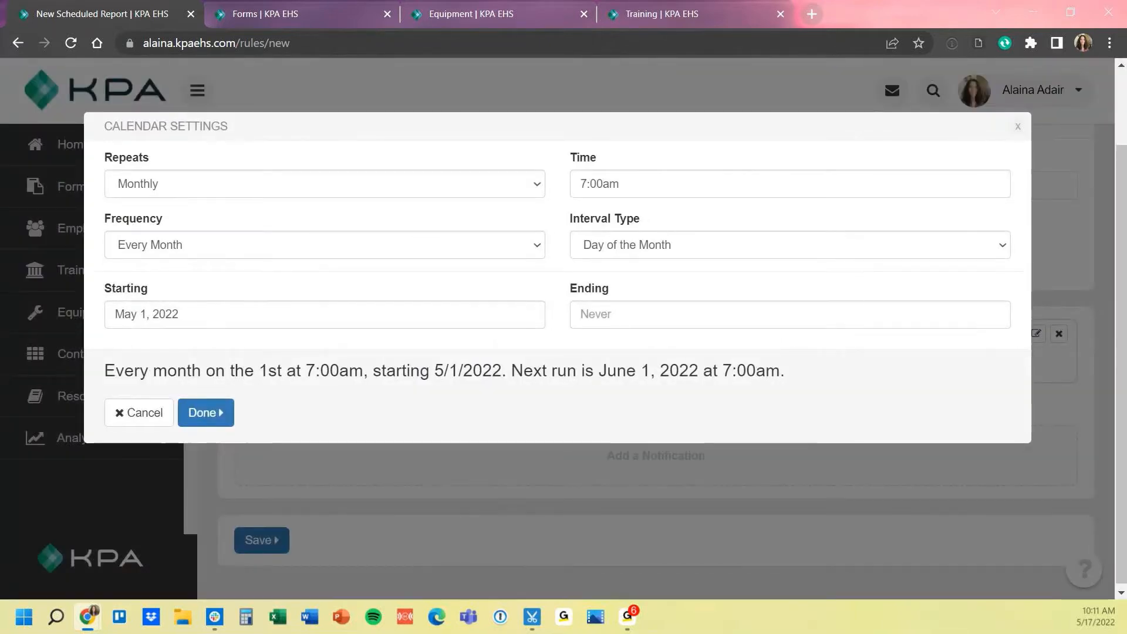
Set the trigger to repeat weekly on Sunday only and accept the calendar settings
left_click(324, 185)
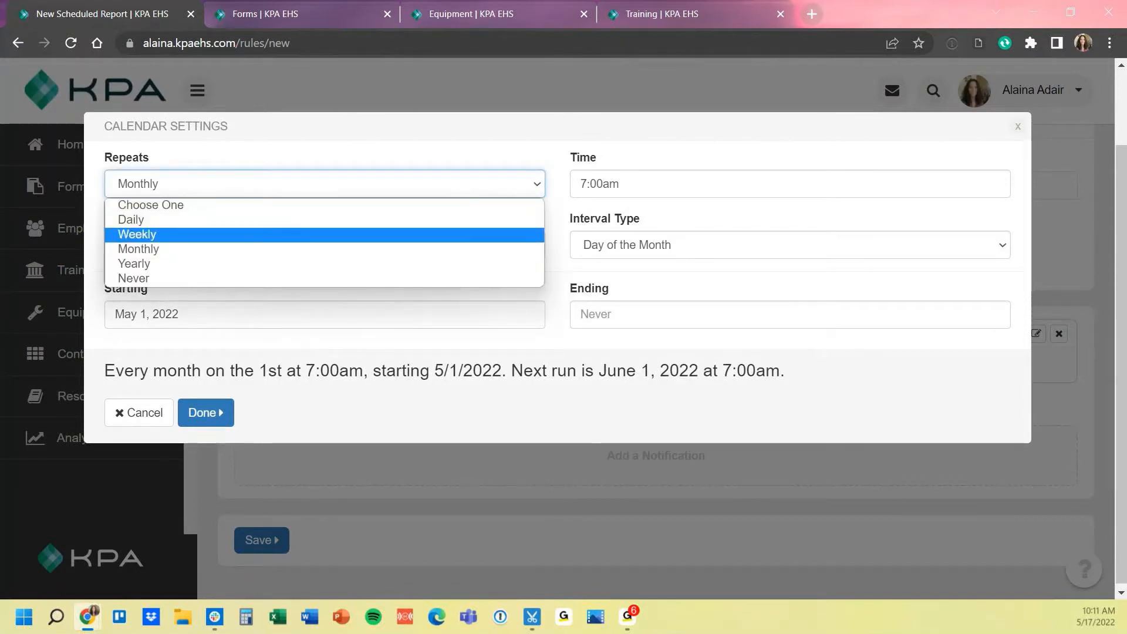
key("Return")
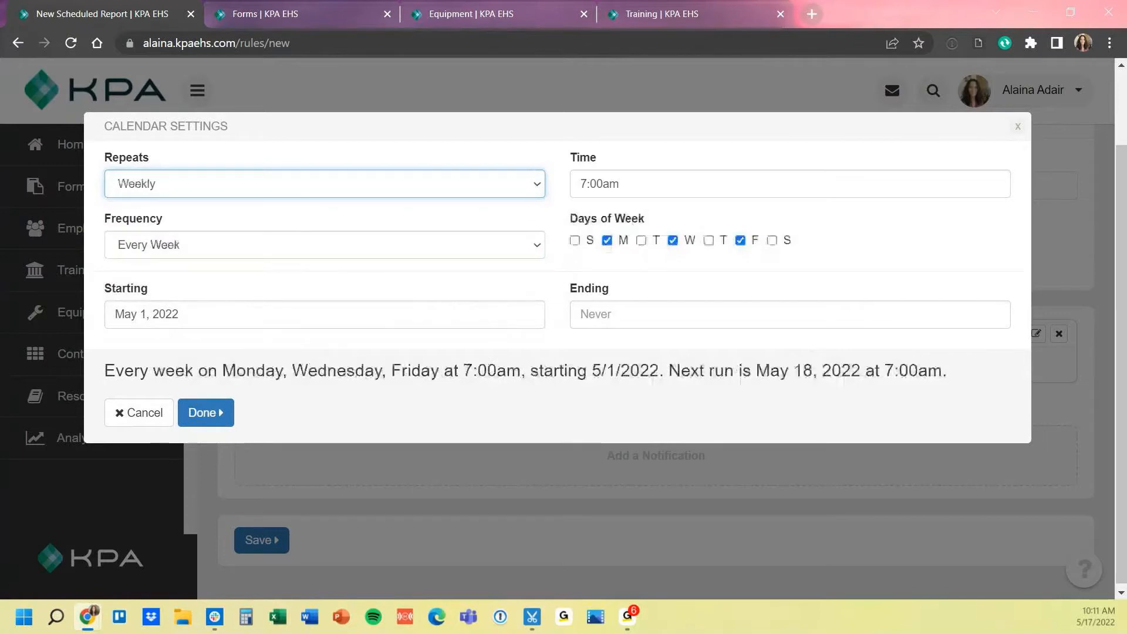
left_click(740, 240)
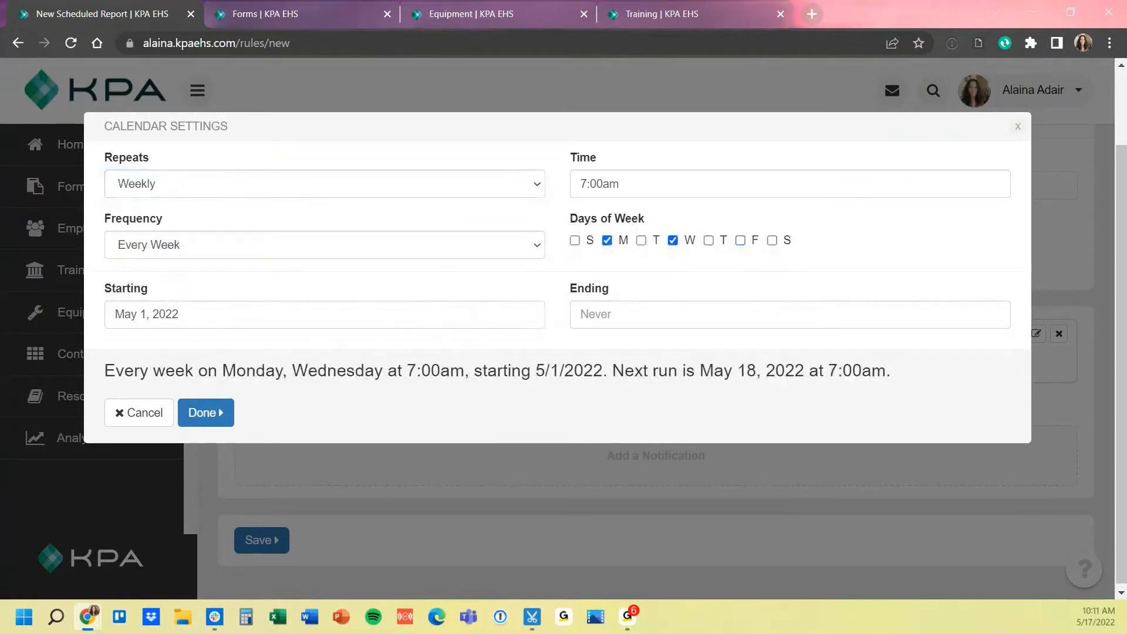
left_click(673, 240)
left_click(607, 240)
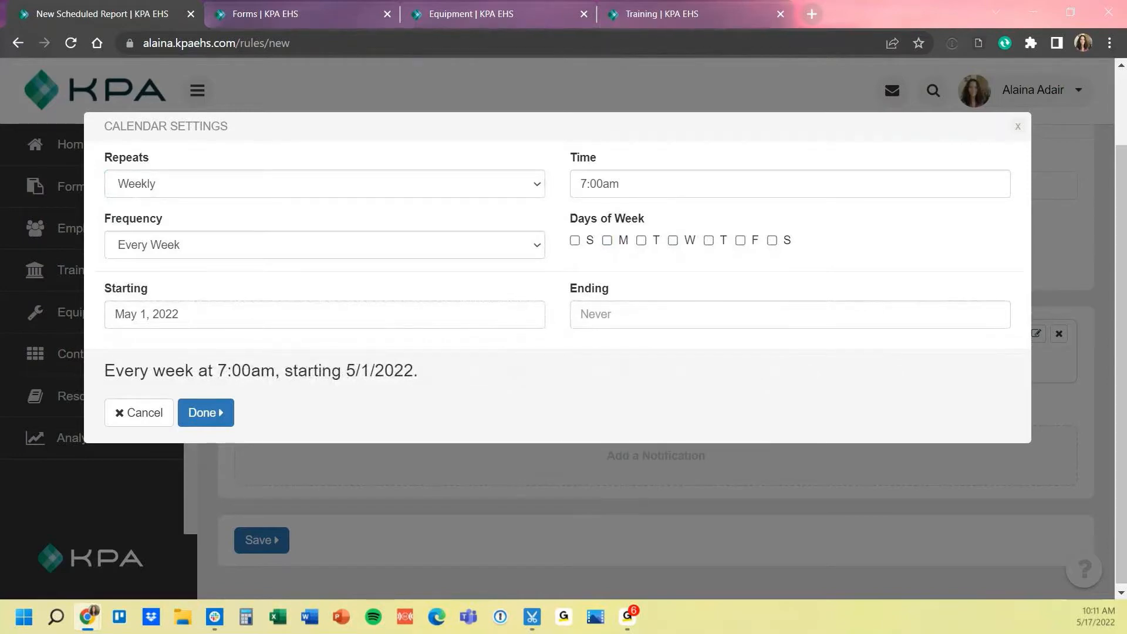
left_click(574, 240)
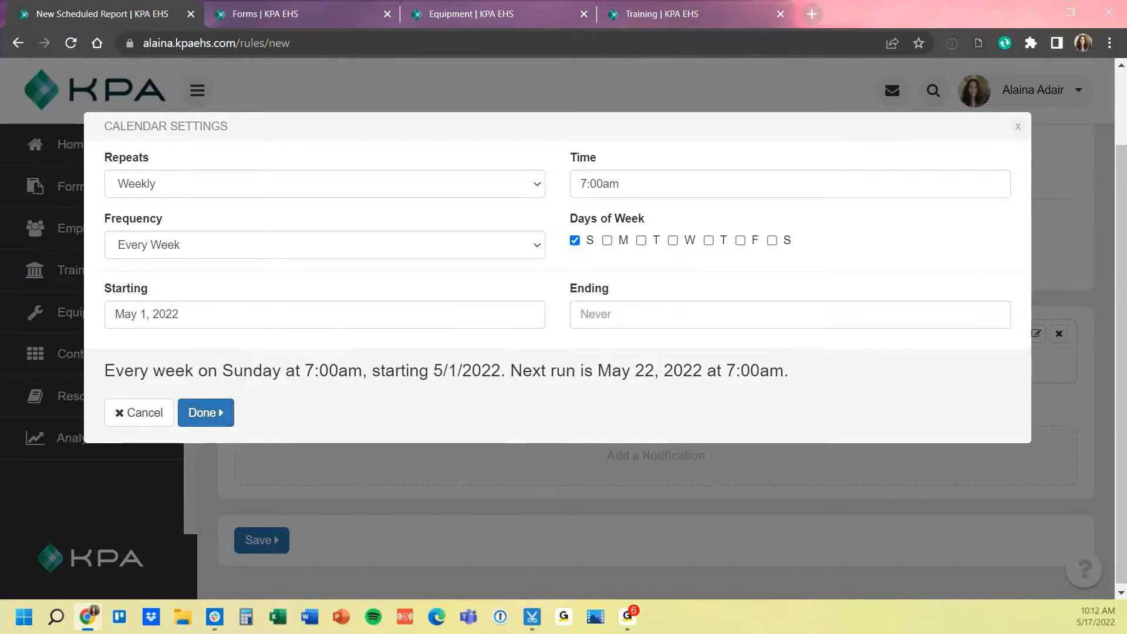
left_click(205, 413)
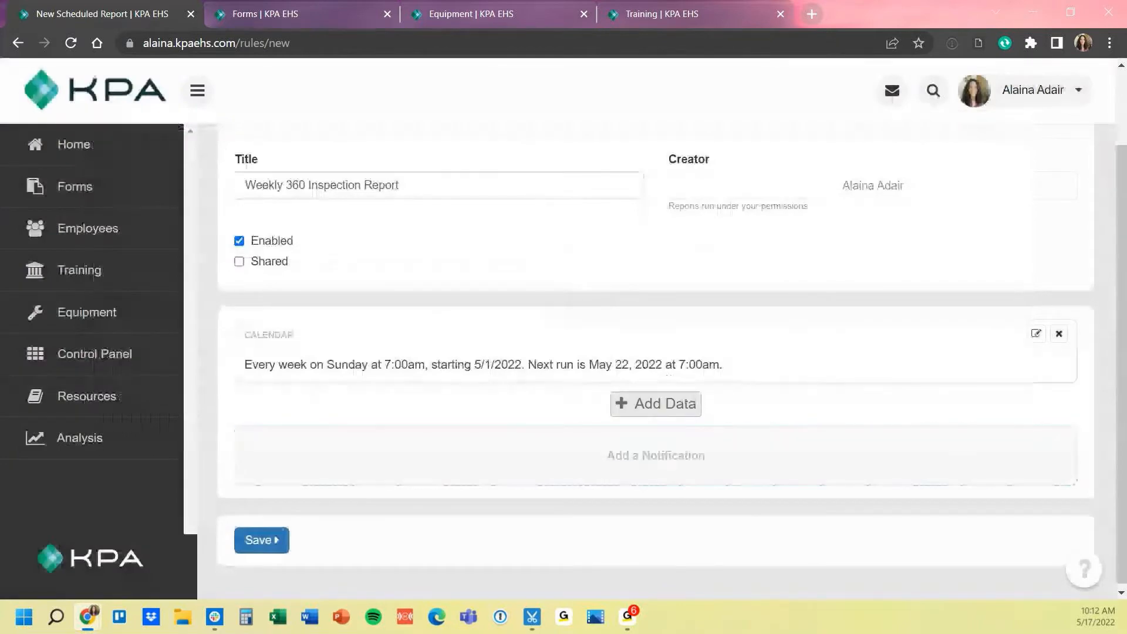
Add Form Responses data to the report and choose the 360° Walk-Around Inspection (Circle for Safety) form
left_click(656, 404)
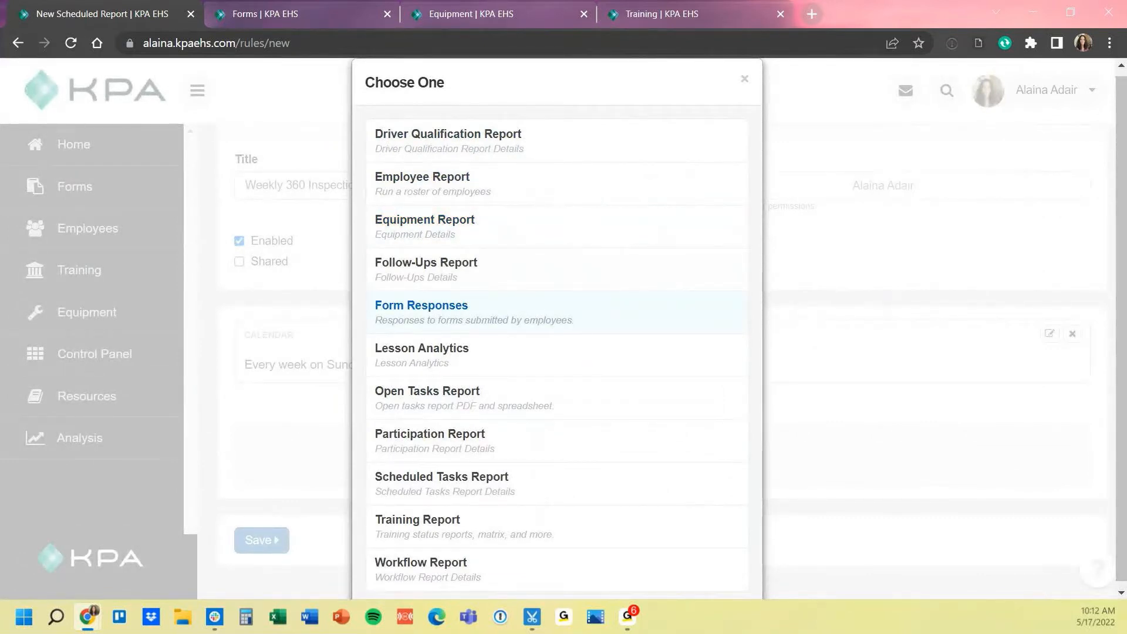
left_click(446, 311)
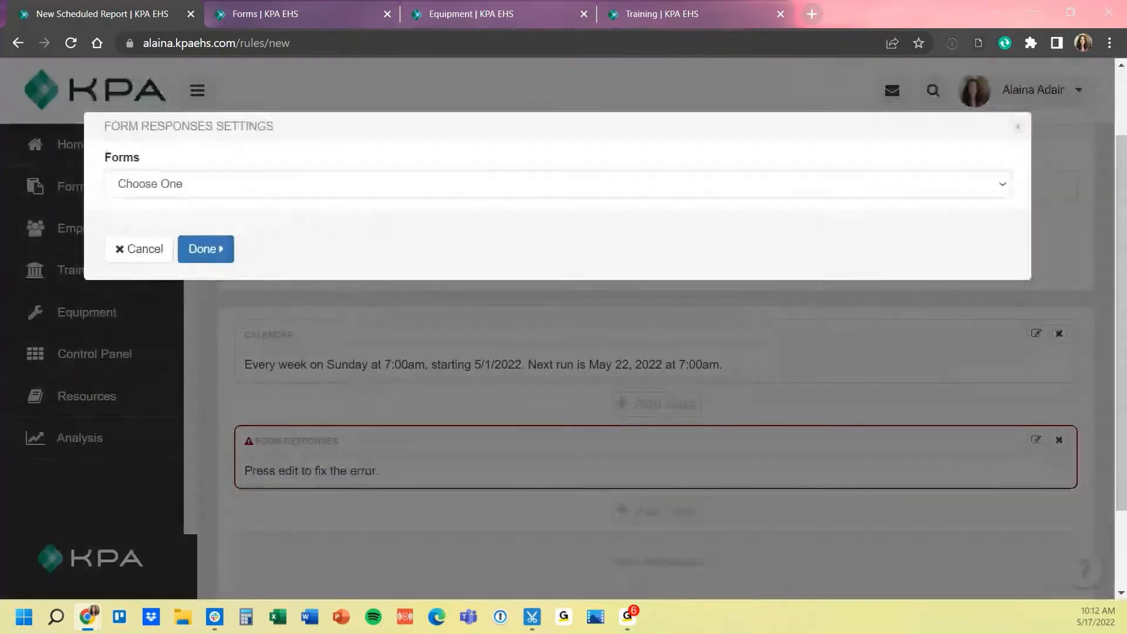
left_click(556, 184)
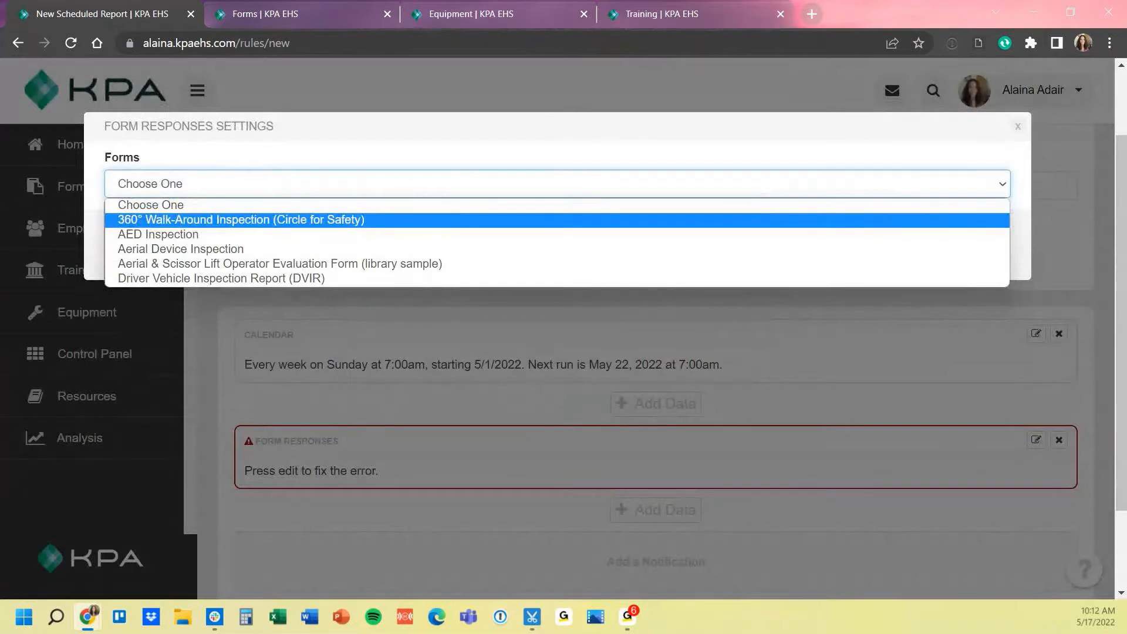
key("Return")
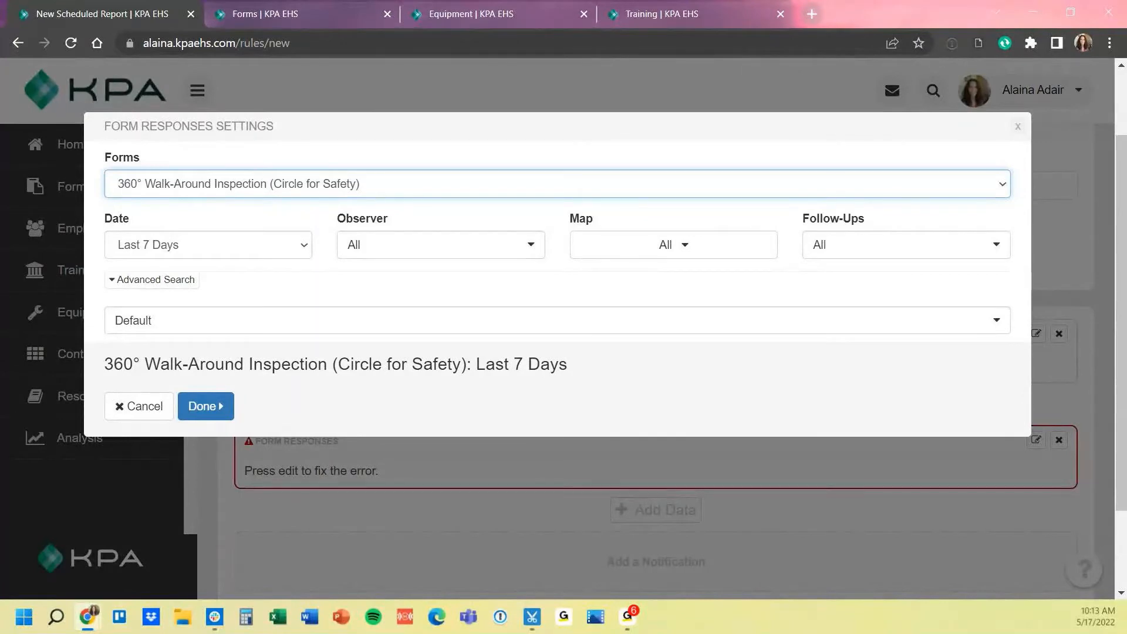
Choose Equipment / Vehicle #, Mileage and Hours as the fields to include for the 360° Walk-Around Inspection responses
left_click(552, 319)
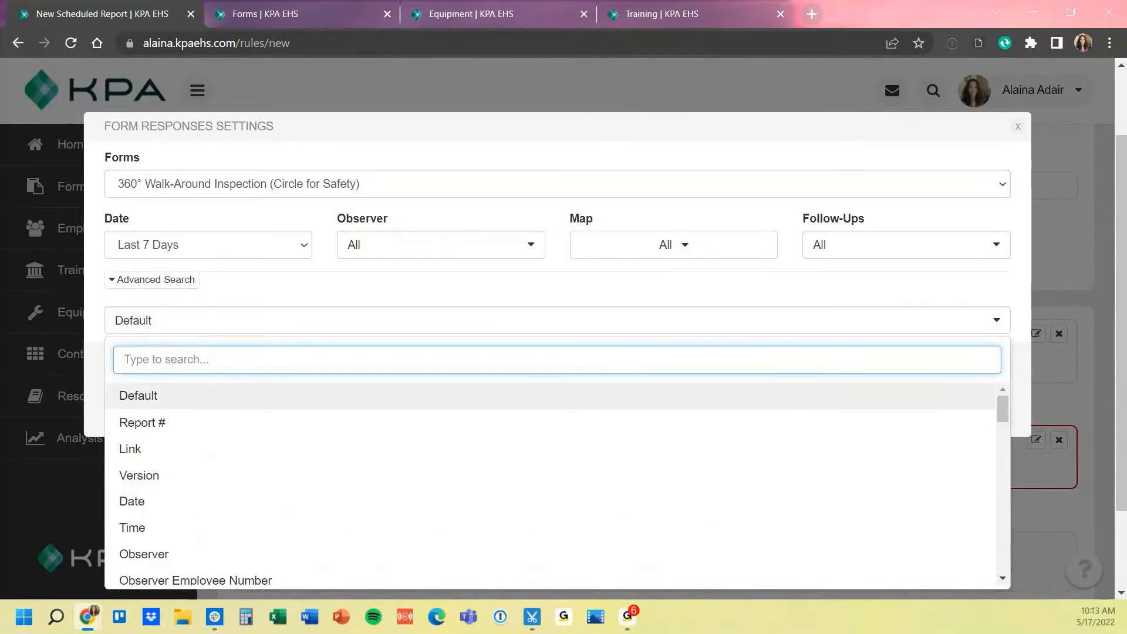
scroll(551, 458, "down", 6)
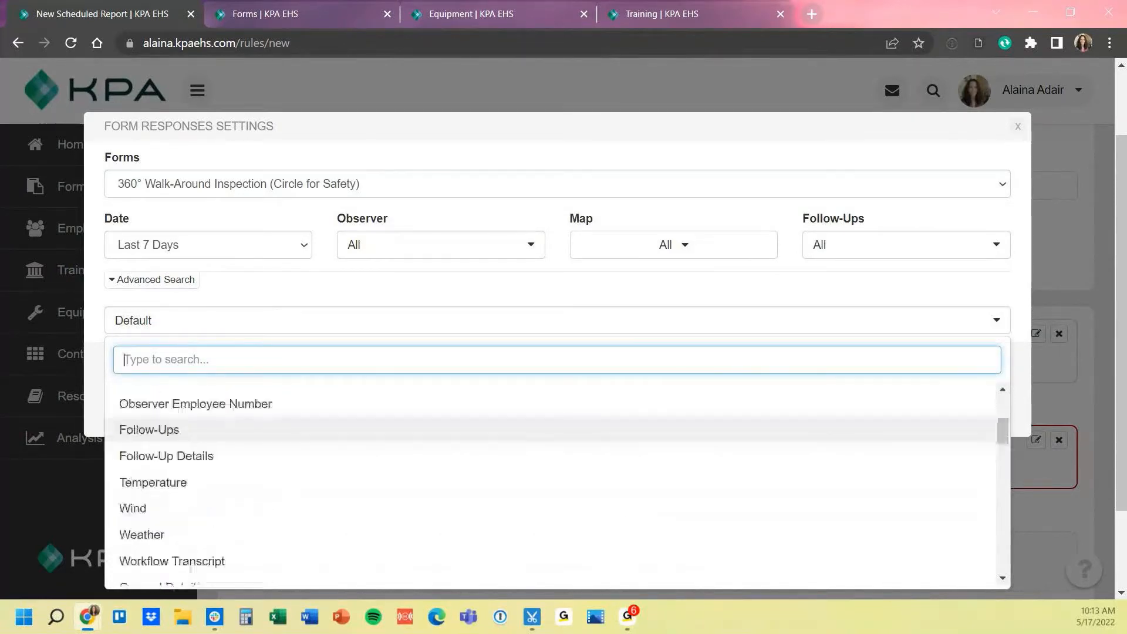
scroll(552, 460, "down", 2)
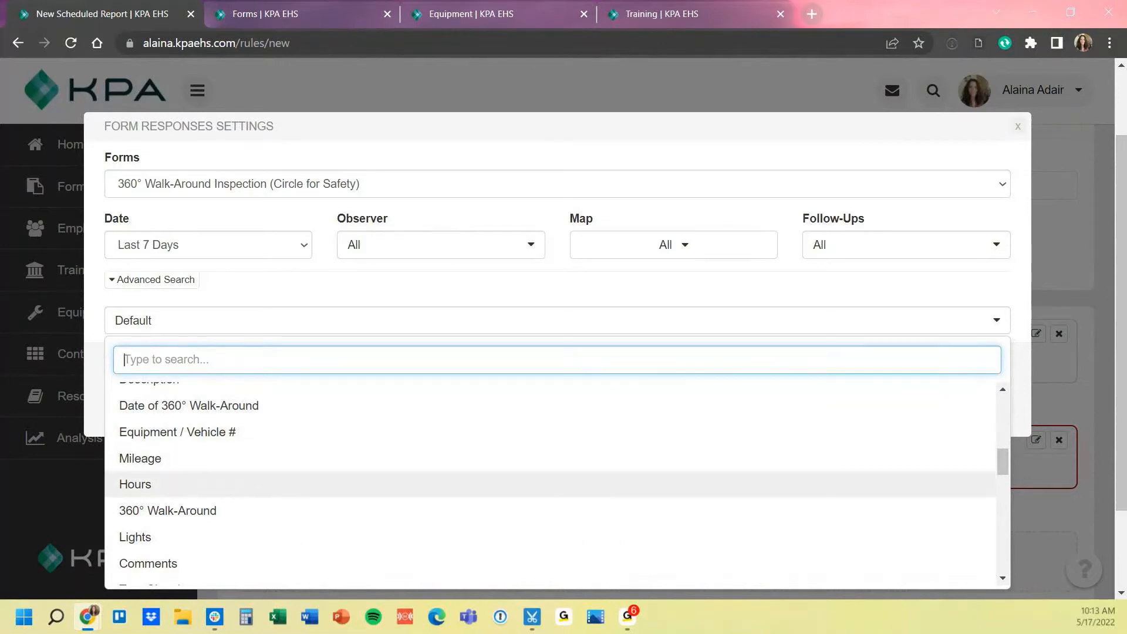
left_click(177, 432)
left_click(178, 320)
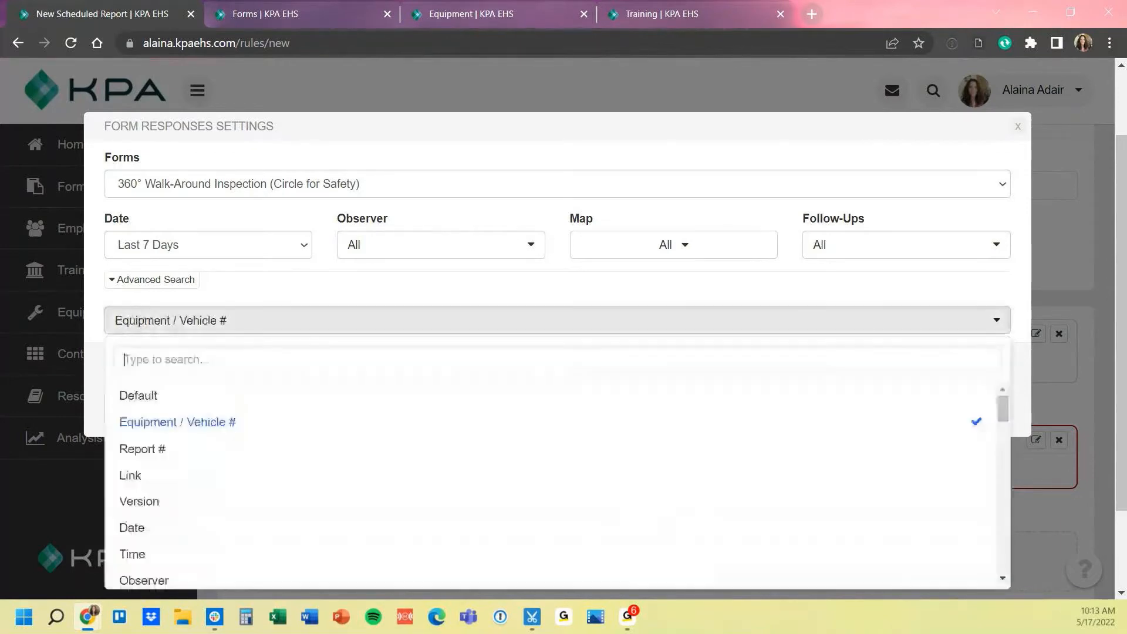
scroll(177, 520, "down", 3)
scroll(234, 481, "down", 3)
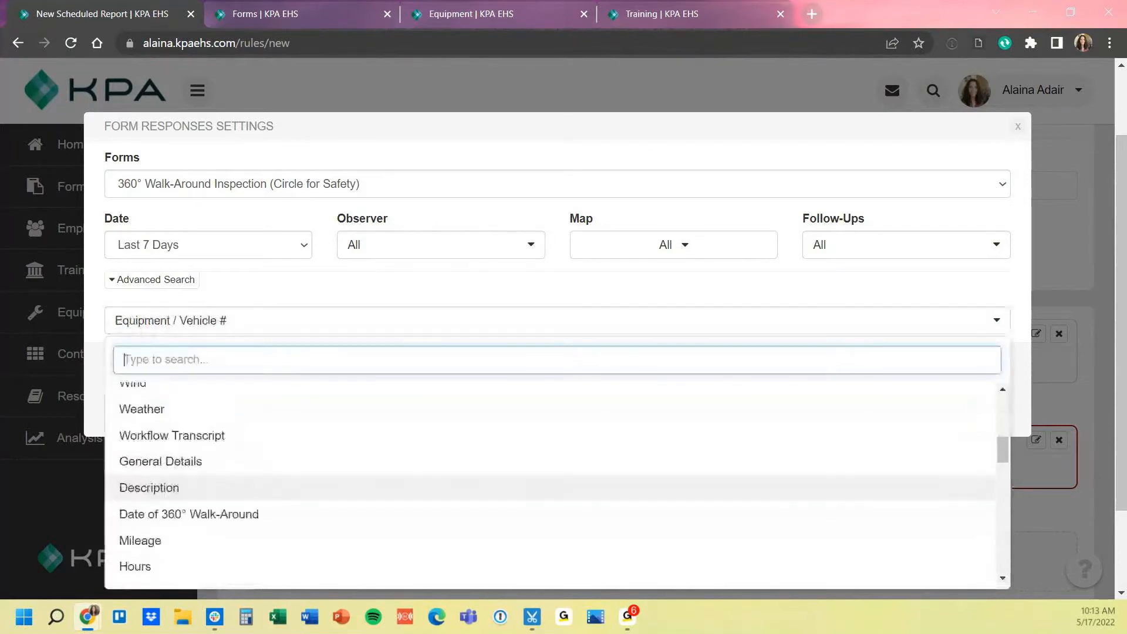
left_click(152, 467)
left_click(177, 320)
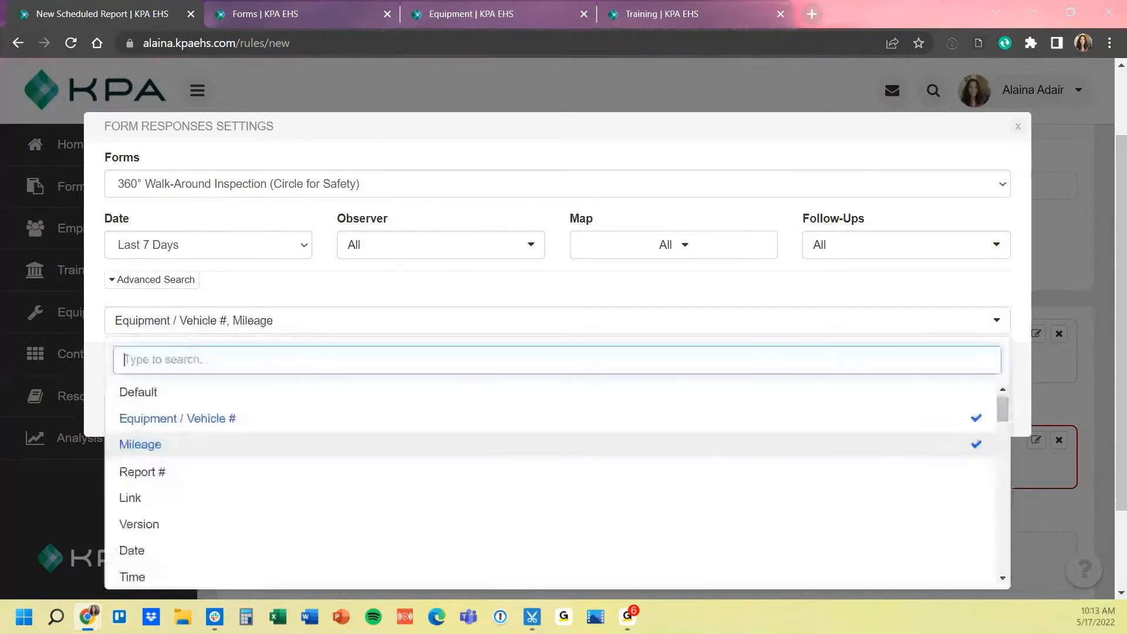
scroll(177, 466, "down", 3)
scroll(141, 493, "down", 2)
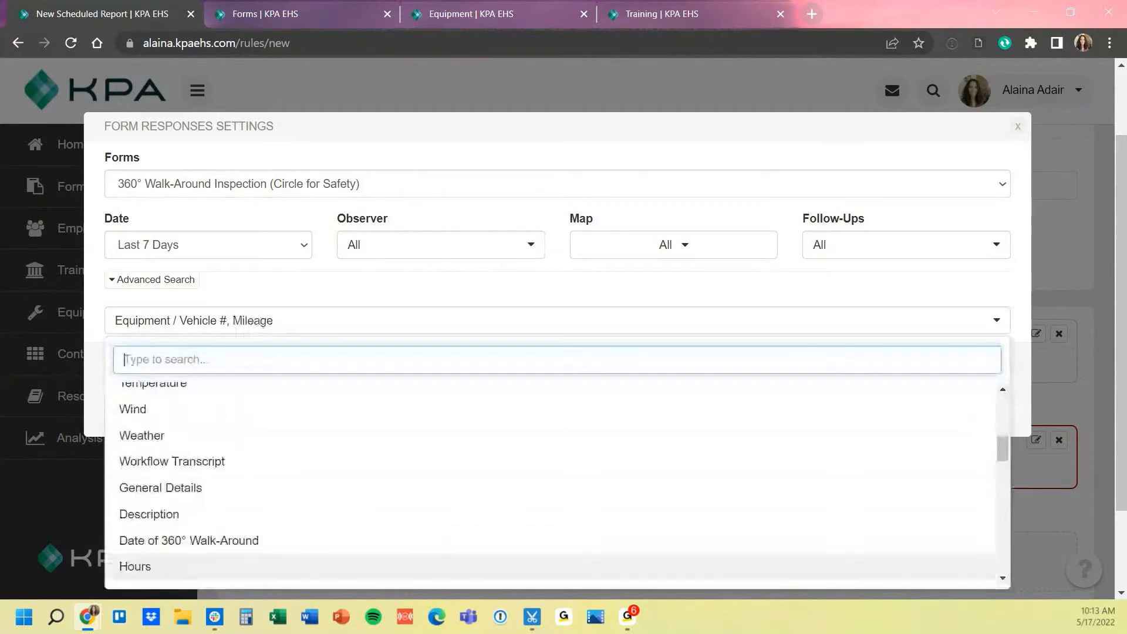
left_click(141, 563)
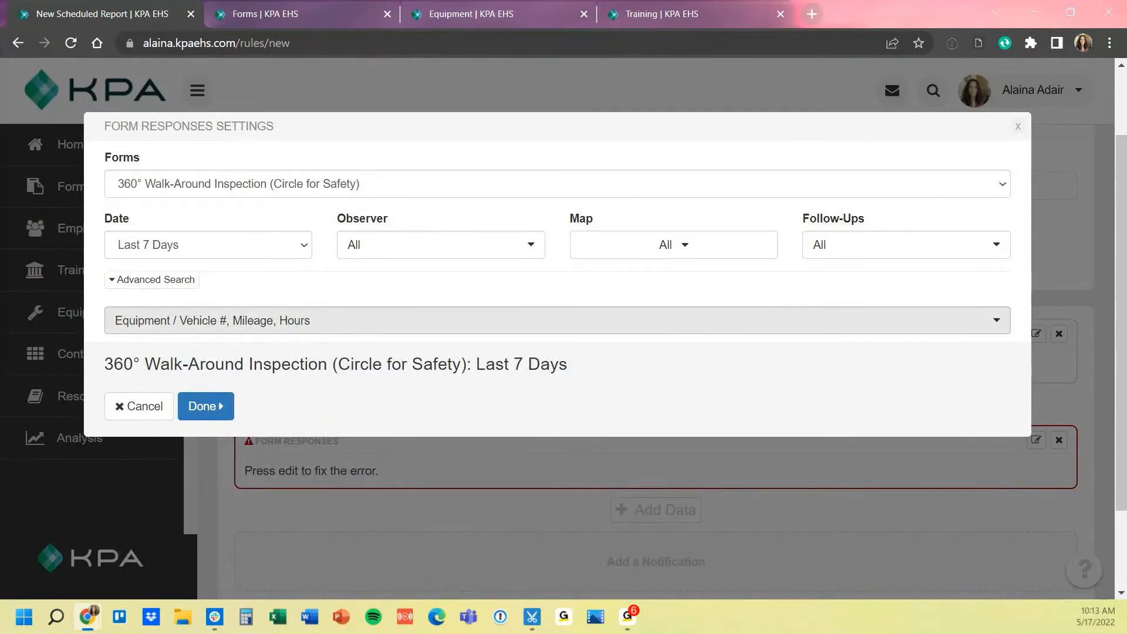
Reset the included response fields to Default
left_click(558, 321)
left_click(558, 395)
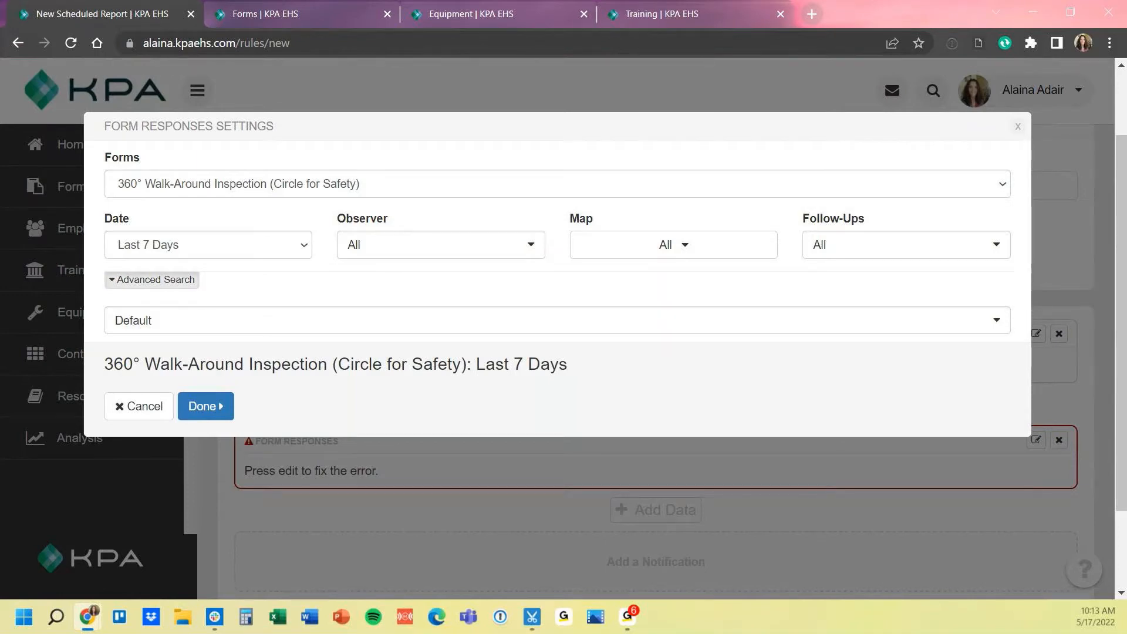
Review the advanced search filters for the inspection form and accept the form responses settings
left_click(152, 280)
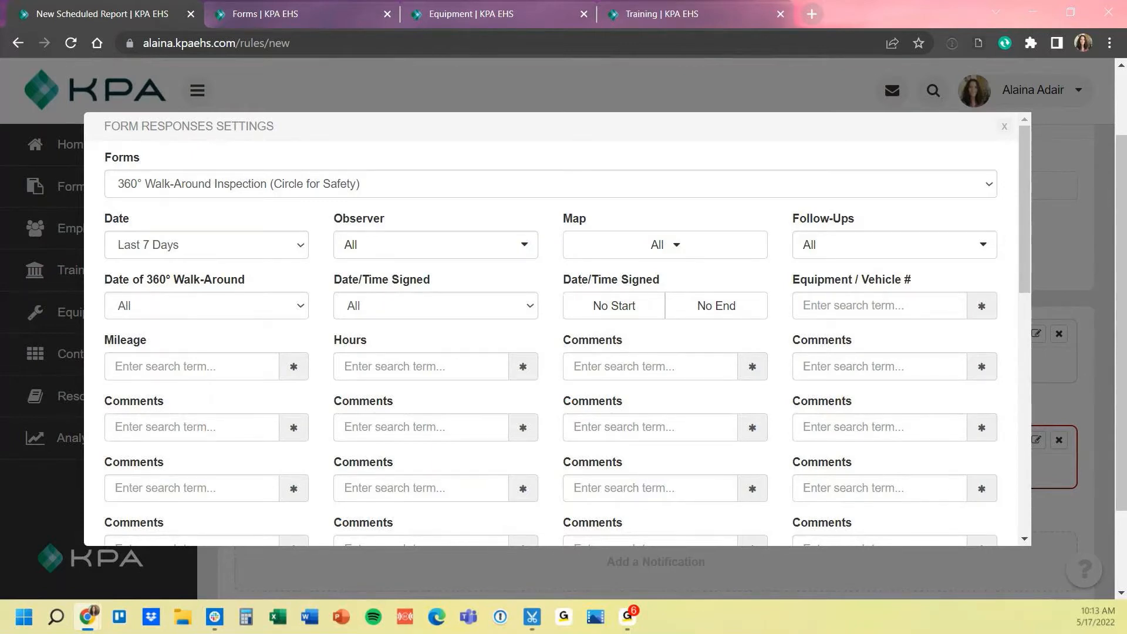
scroll(558, 329, "down", 8)
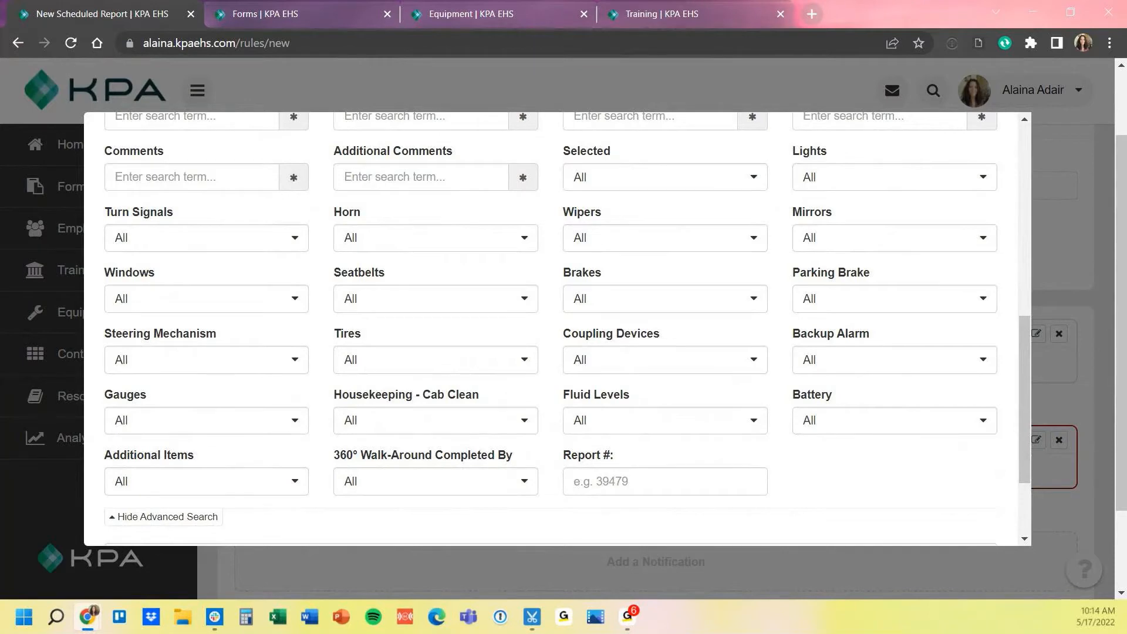
scroll(558, 328, "down", 2)
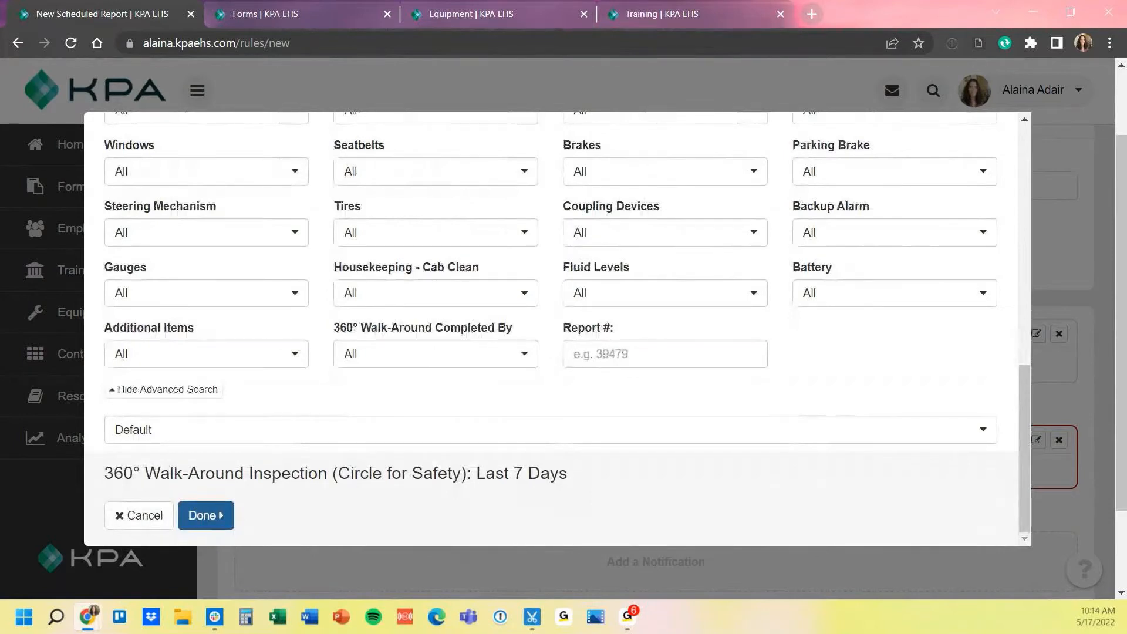
left_click(205, 516)
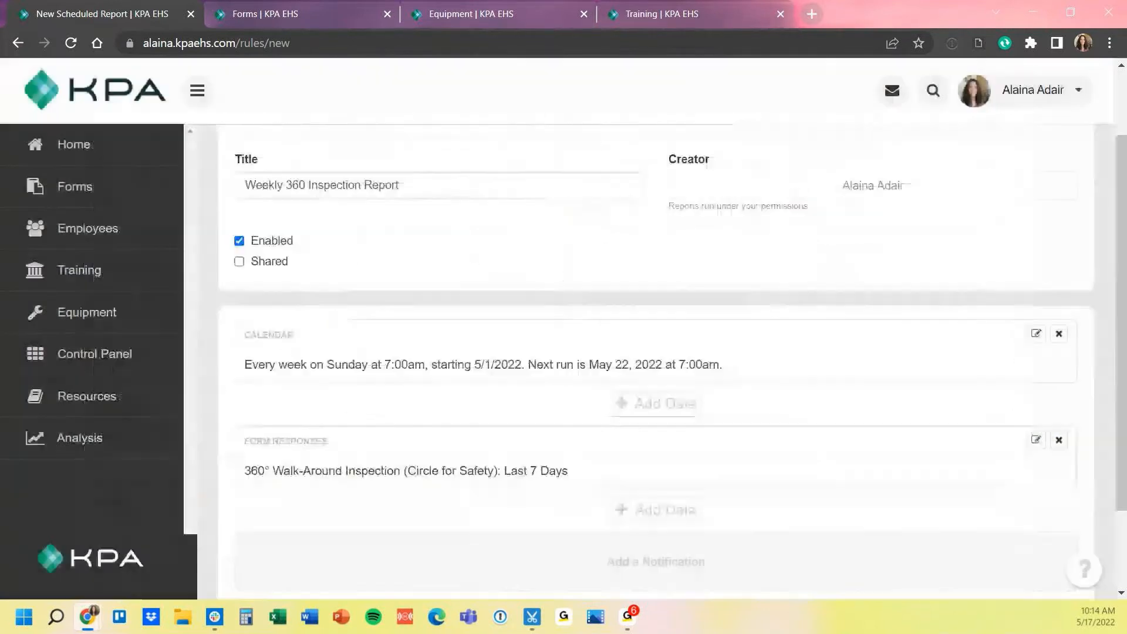
Add a notification addressed to the first two employees in the individuals list and check the number of matching recipients
scroll(655, 352, "down", 2)
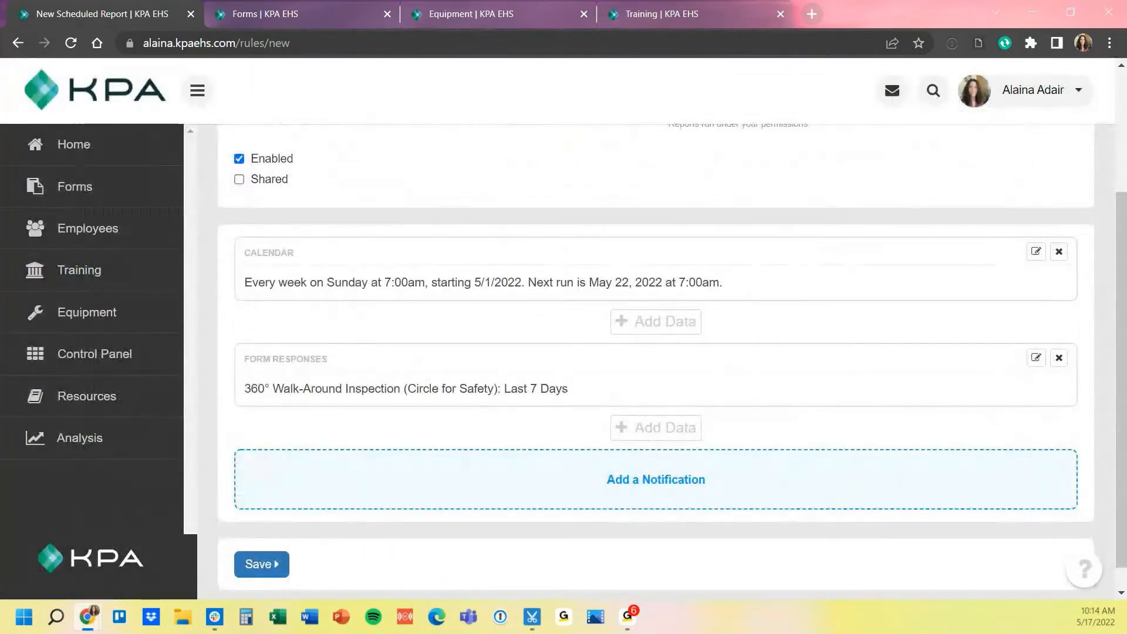
left_click(655, 479)
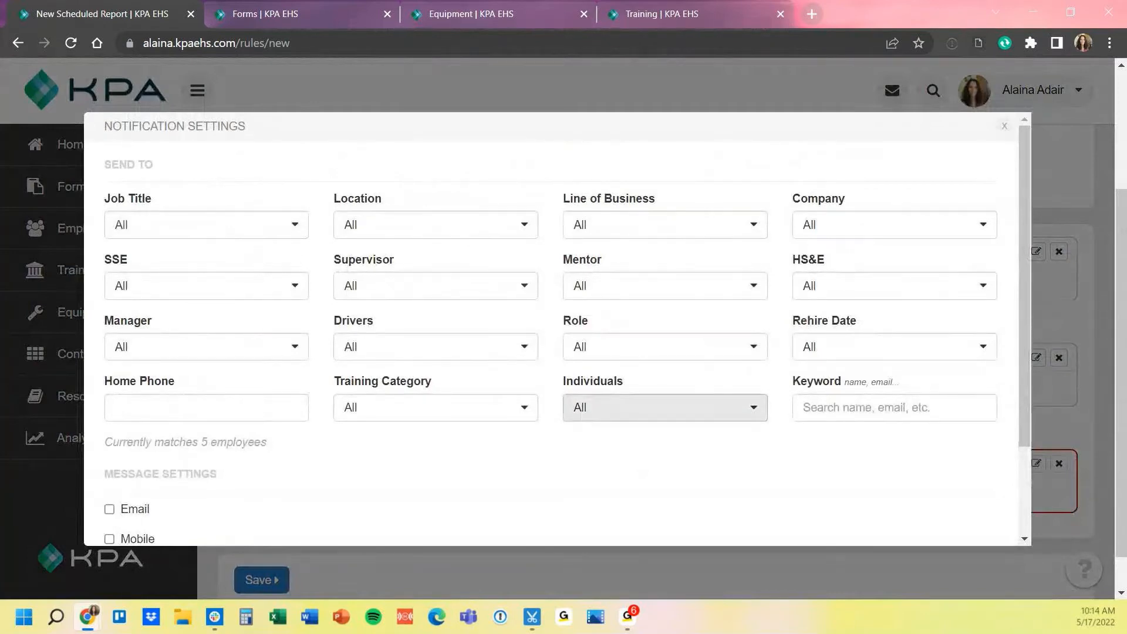
left_click(665, 407)
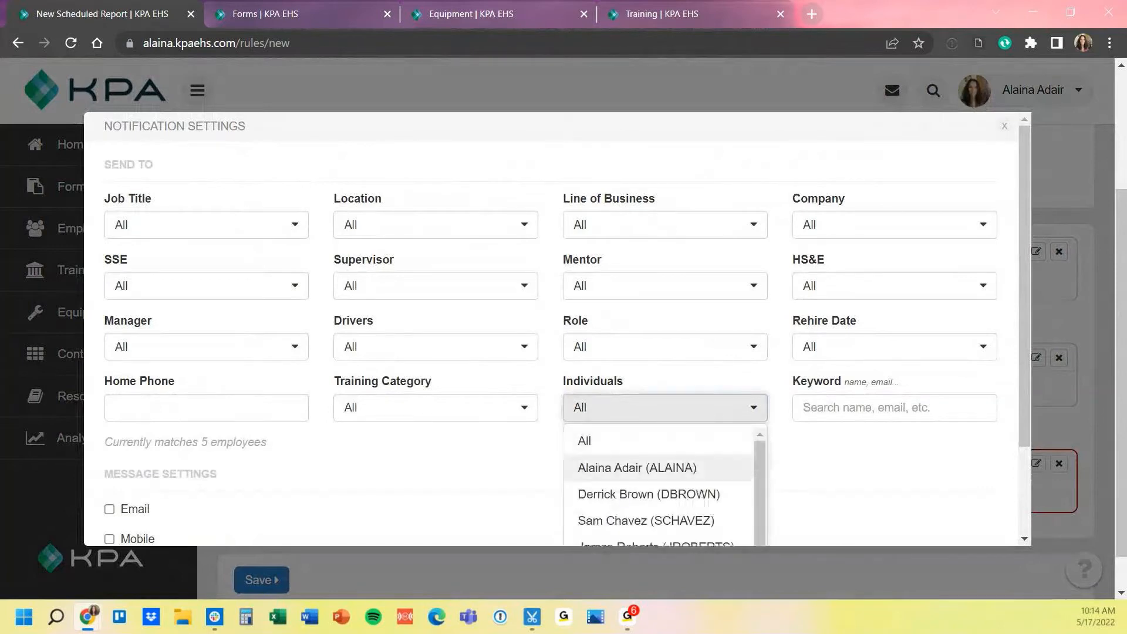
left_click(637, 468)
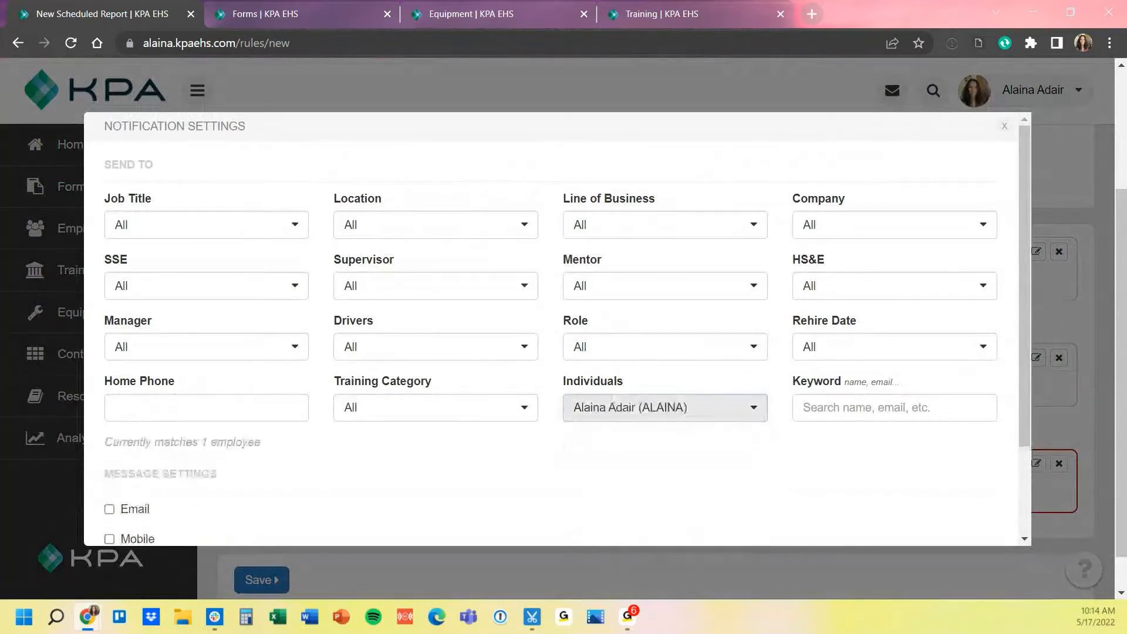
left_click(664, 408)
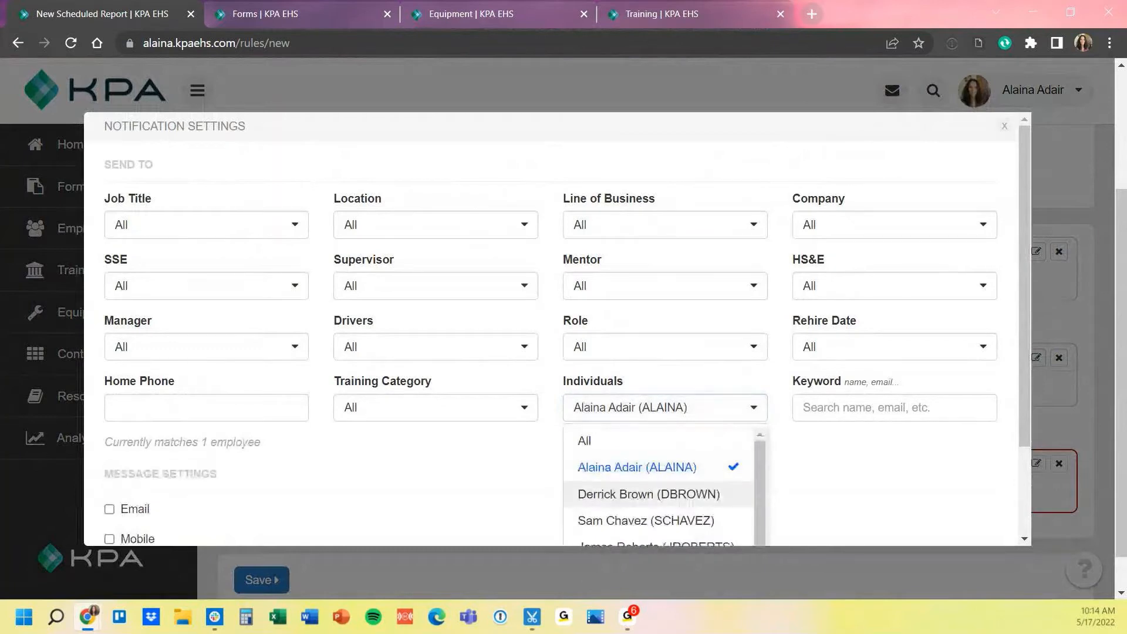
left_click(649, 494)
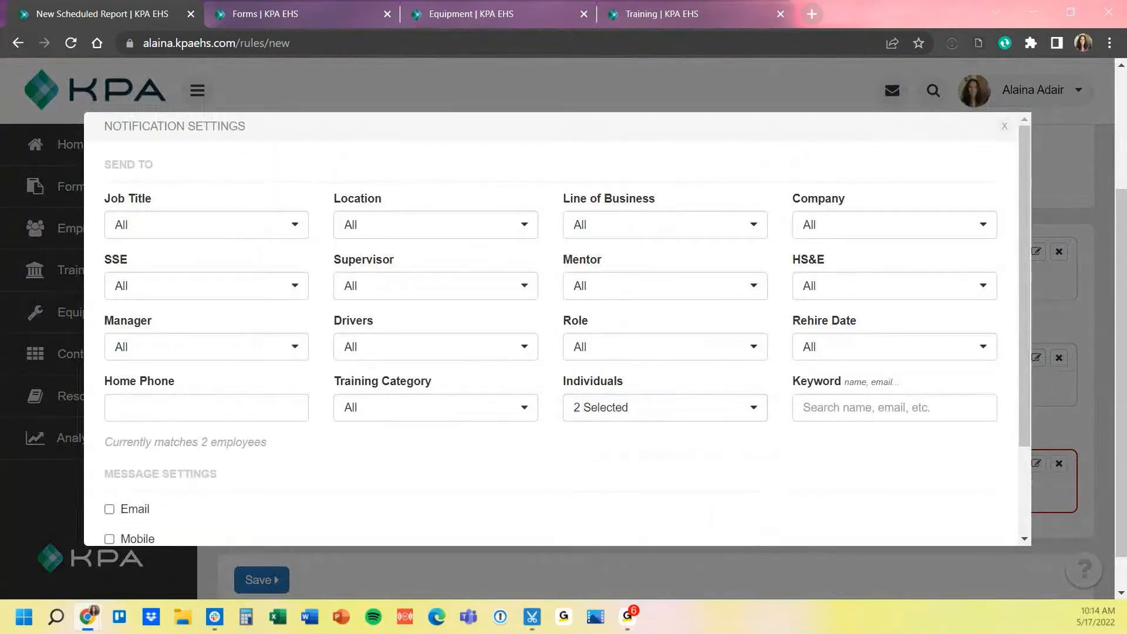
left_click_drag(267, 442, 104, 442)
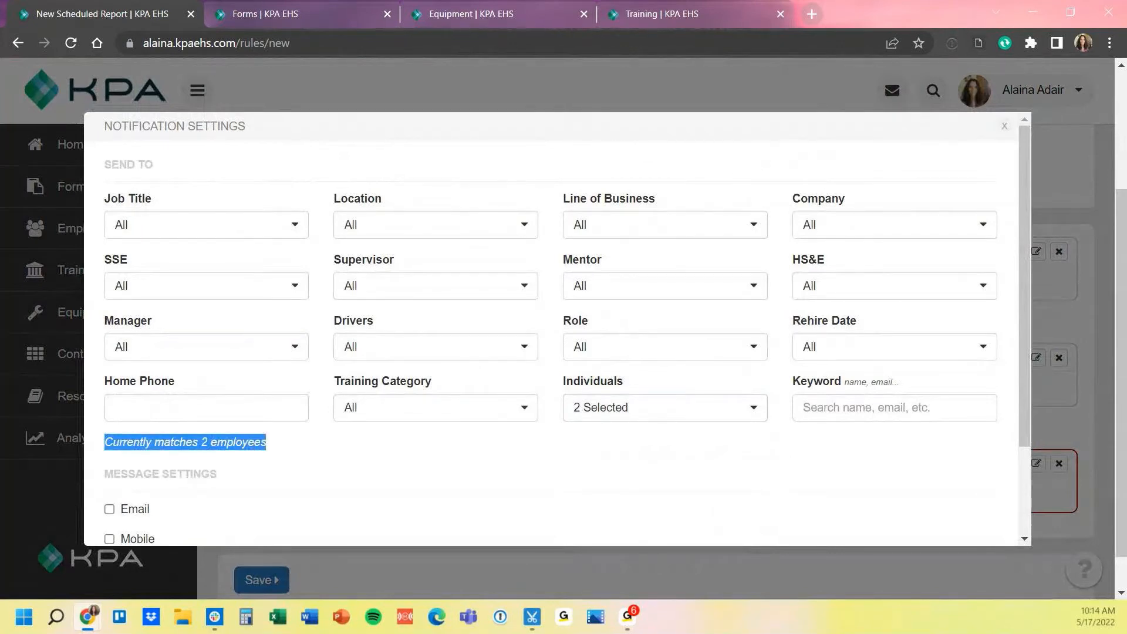
Enable email for the notification and set its subject to "Weekly 360 Inspection Report"
scroll(557, 327, "down", 2)
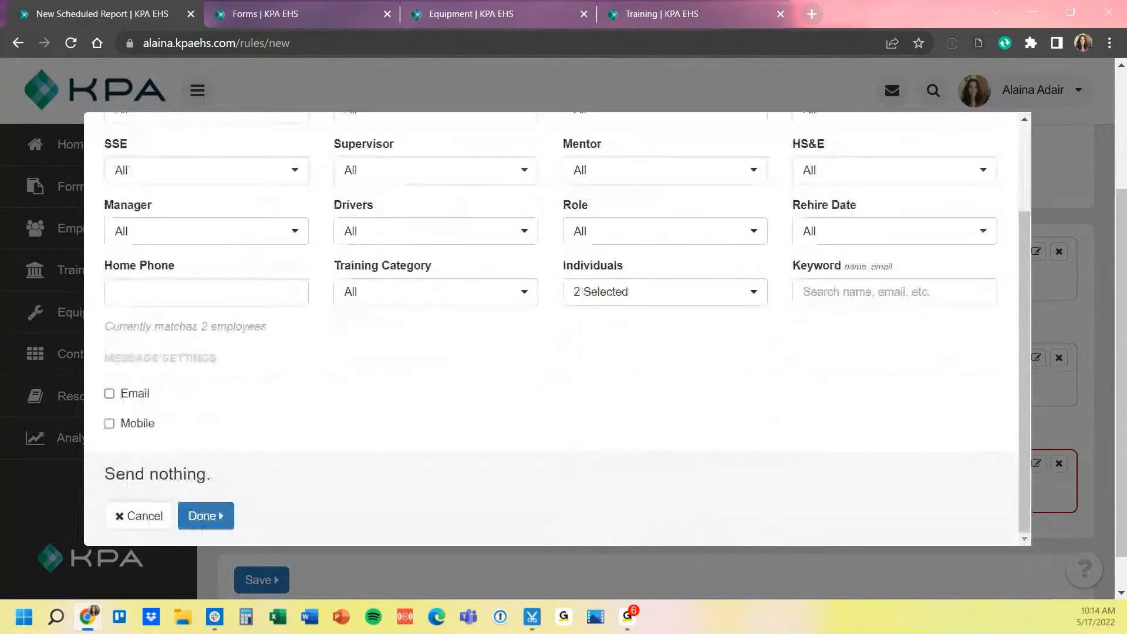
left_click(109, 393)
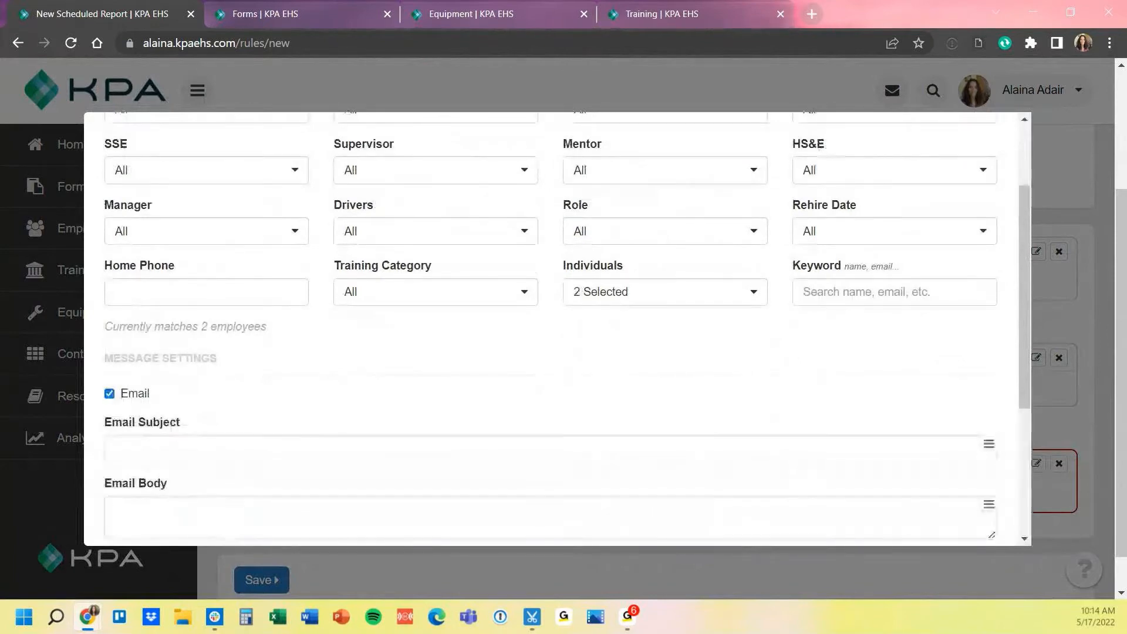
scroll(557, 328, "down", 3)
left_click(246, 284)
type("Week")
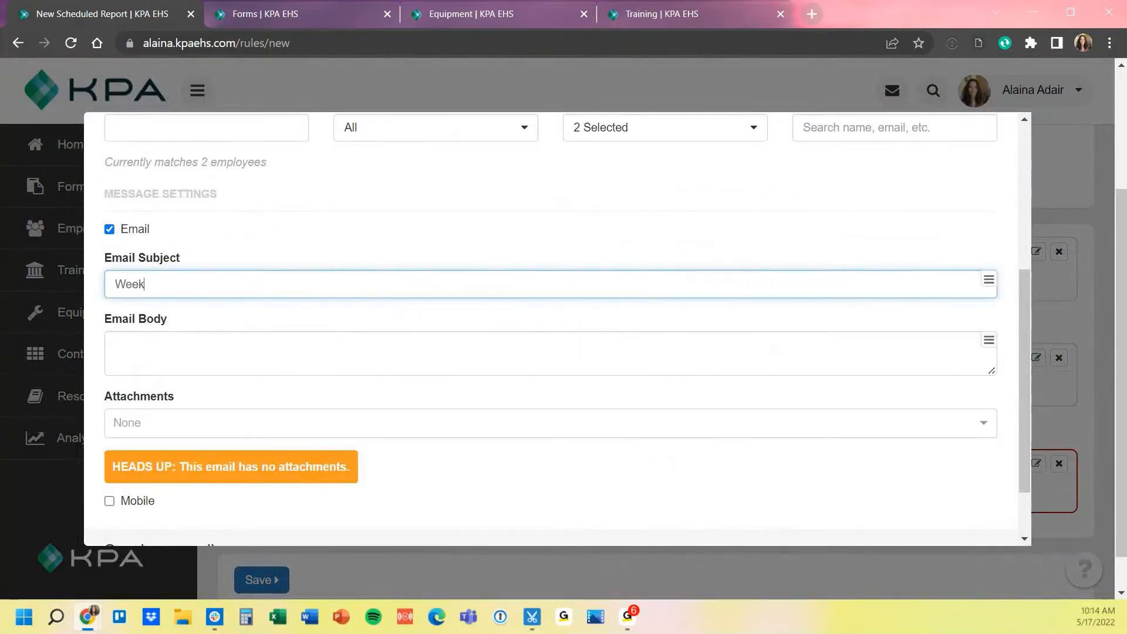
type("ly 360 Inspection Report")
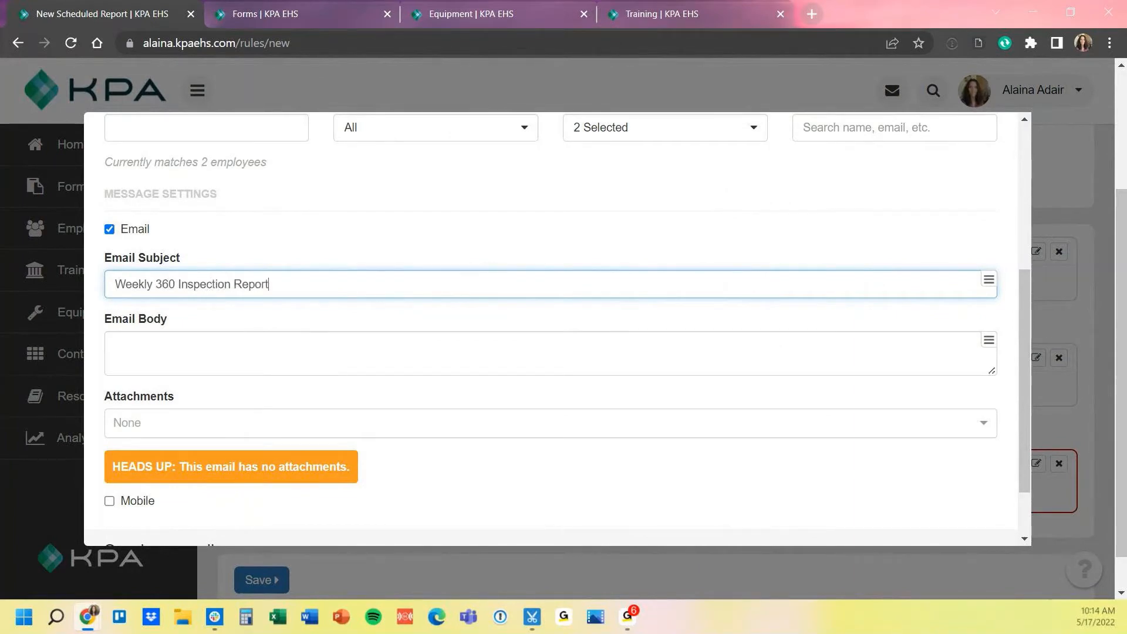
Write the email body as "Attached is the Weekly 360 Inspection Report.", reusing the subject text
key("ctrl+a")
key("ctrl+c")
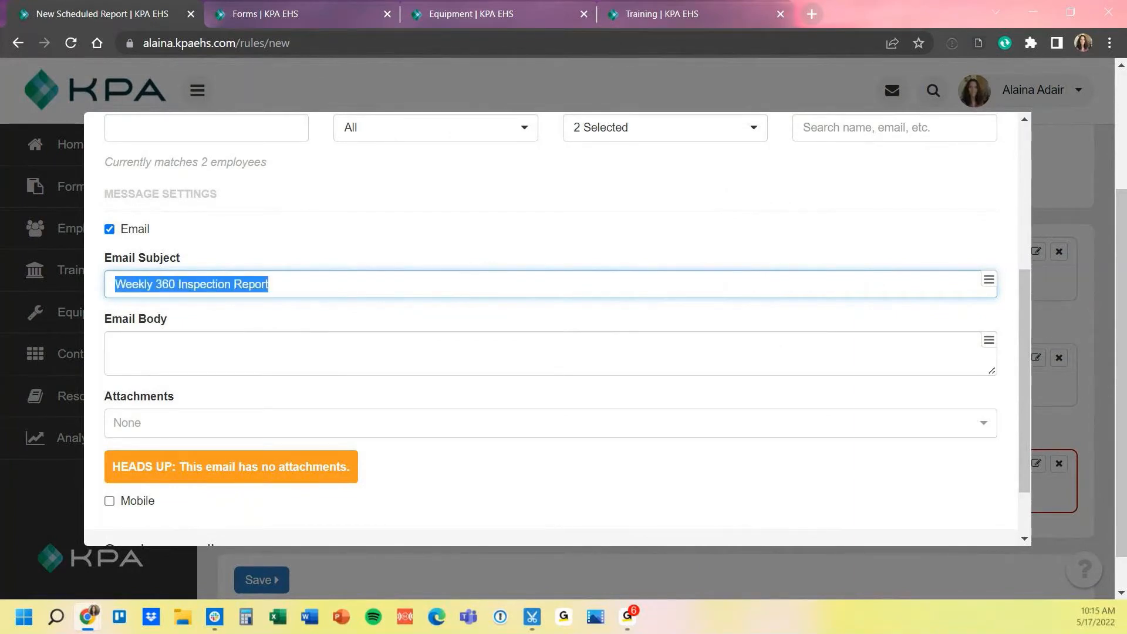
key("Tab")
key("ctrl+v")
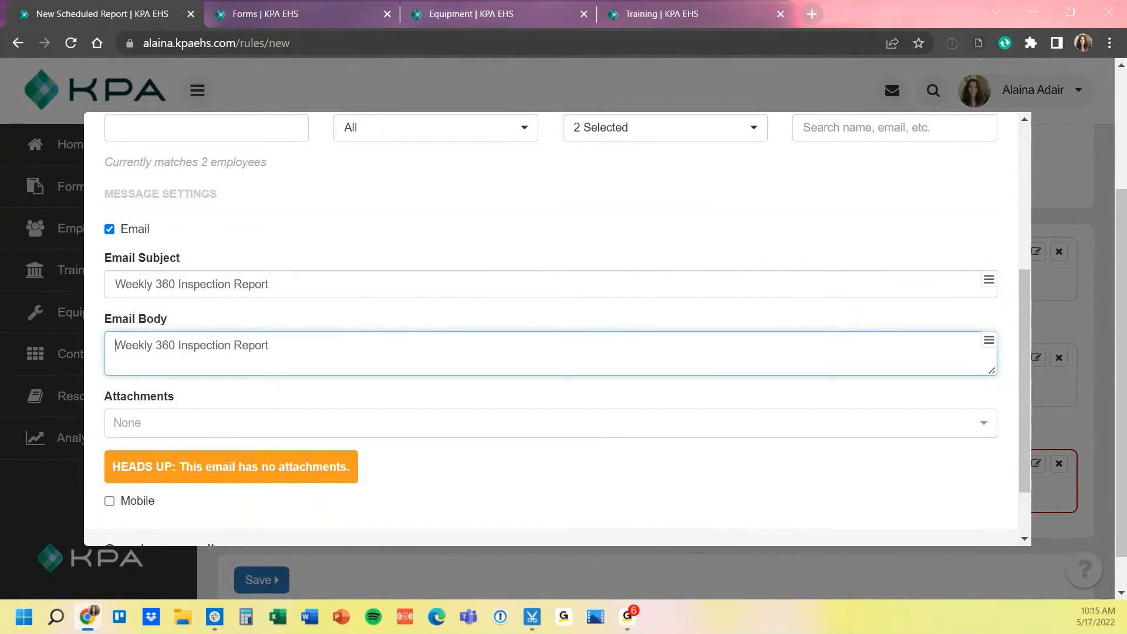
type("Attached i")
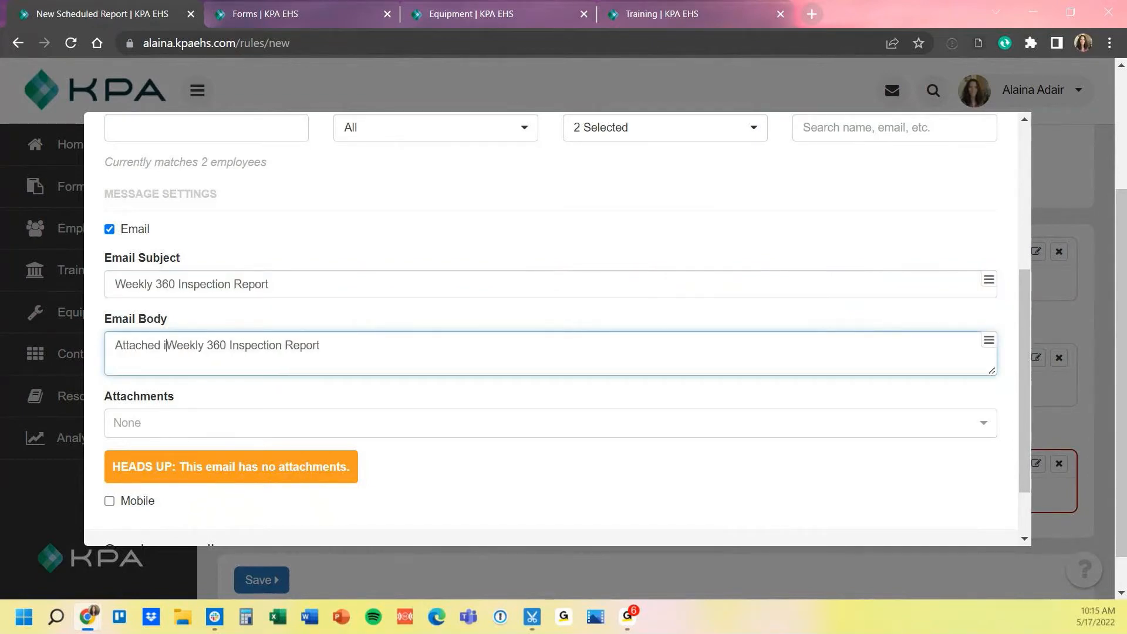
type("s the ")
type(".")
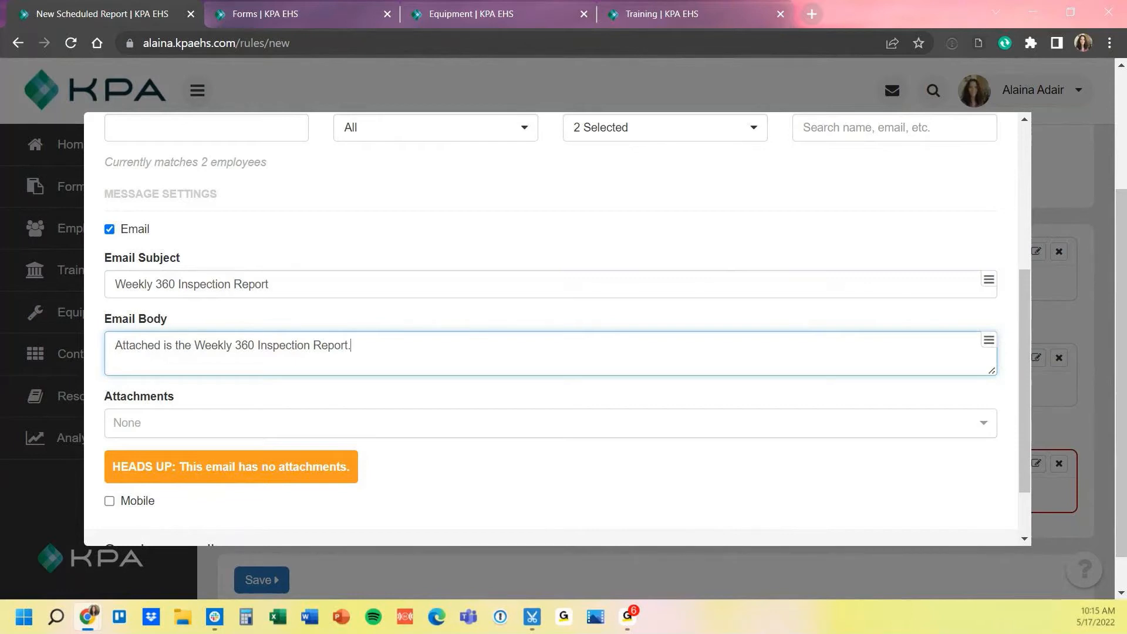
Look through the attachment types offered for the 360° Walk-Around Inspection, including the report, spreadsheet, trend and combined graph options
left_click(376, 420)
scroll(375, 421, "down", 3)
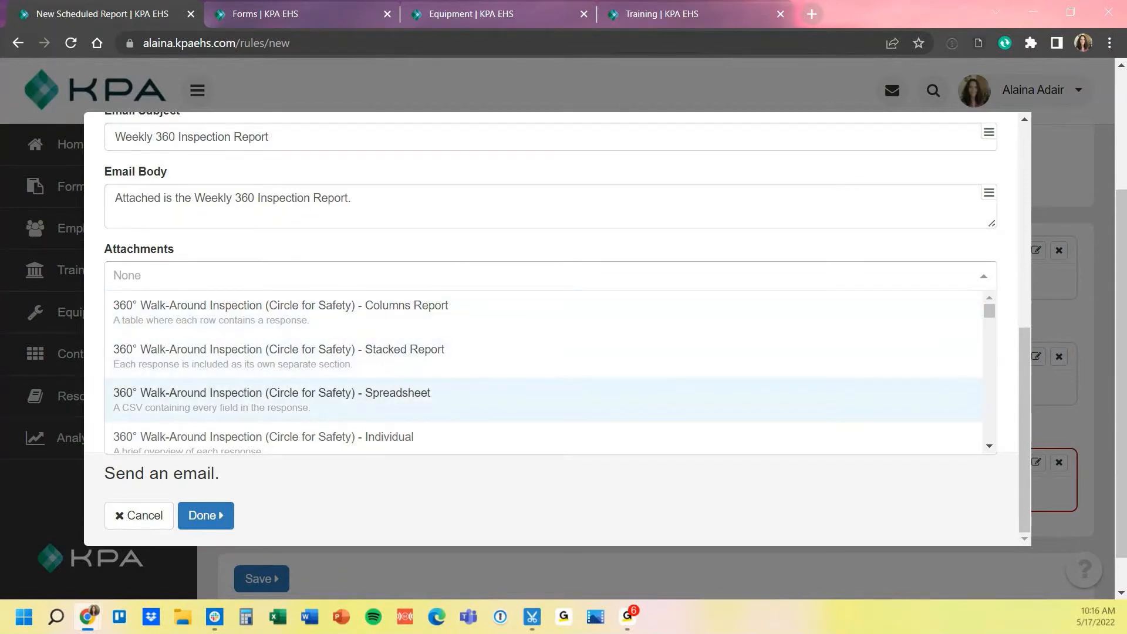
scroll(543, 375, "down", 4)
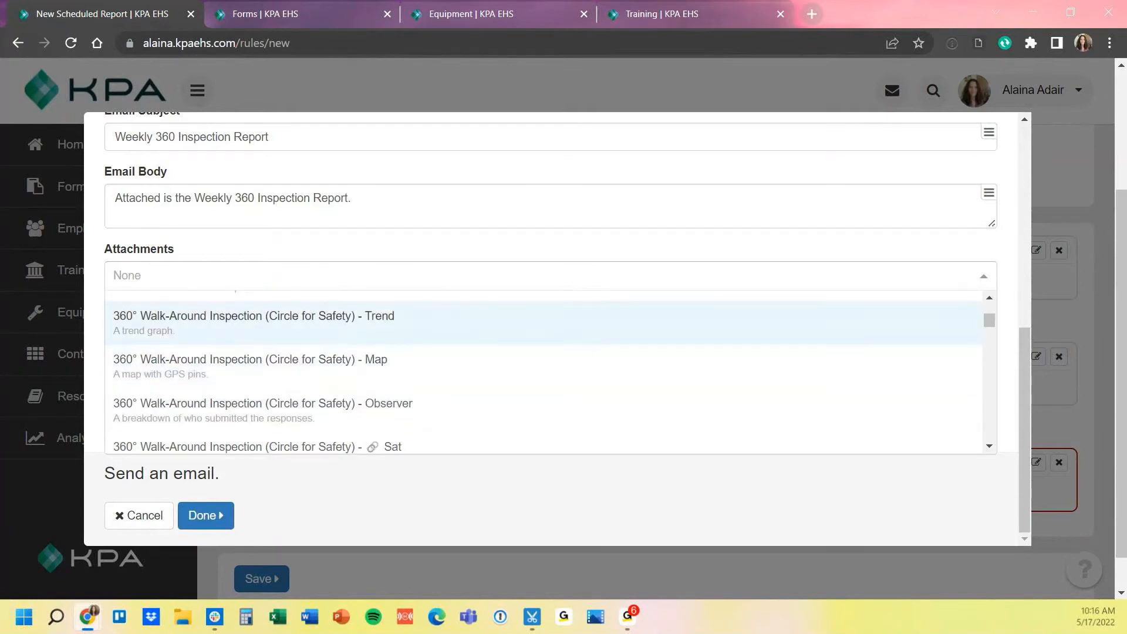
scroll(543, 391, "down", 2)
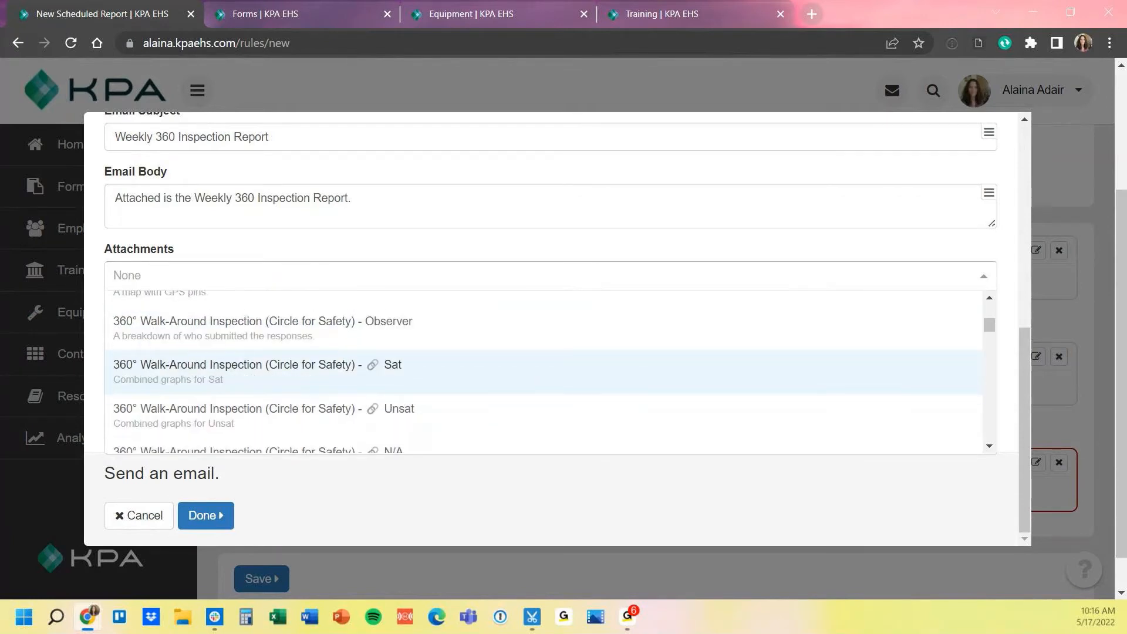
scroll(543, 369, "down", 2)
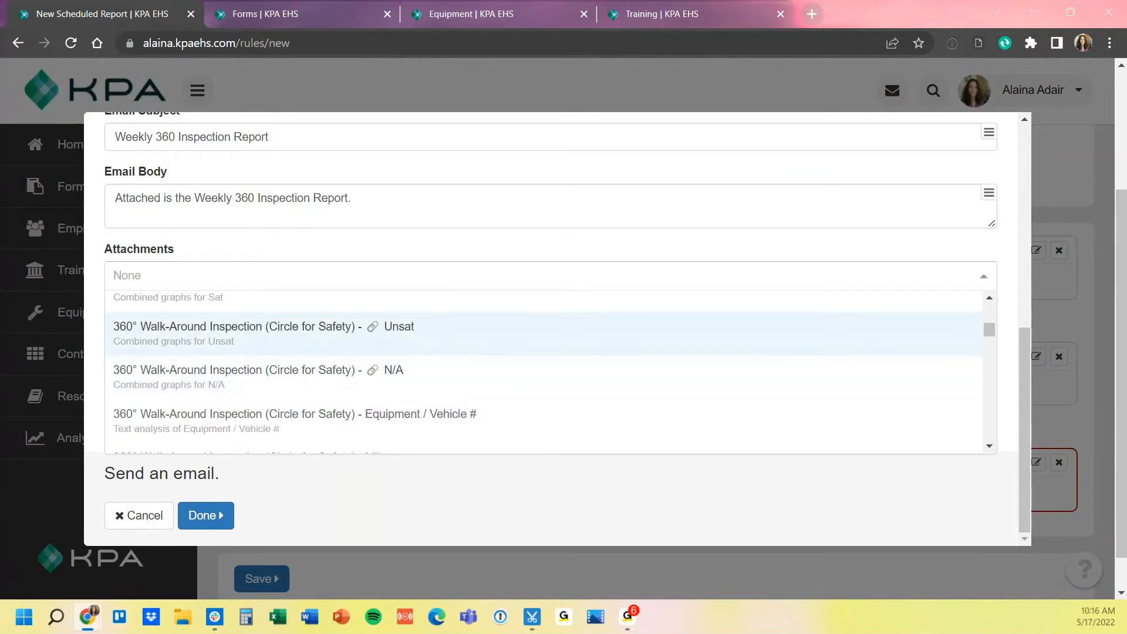
scroll(543, 370, "up", 2)
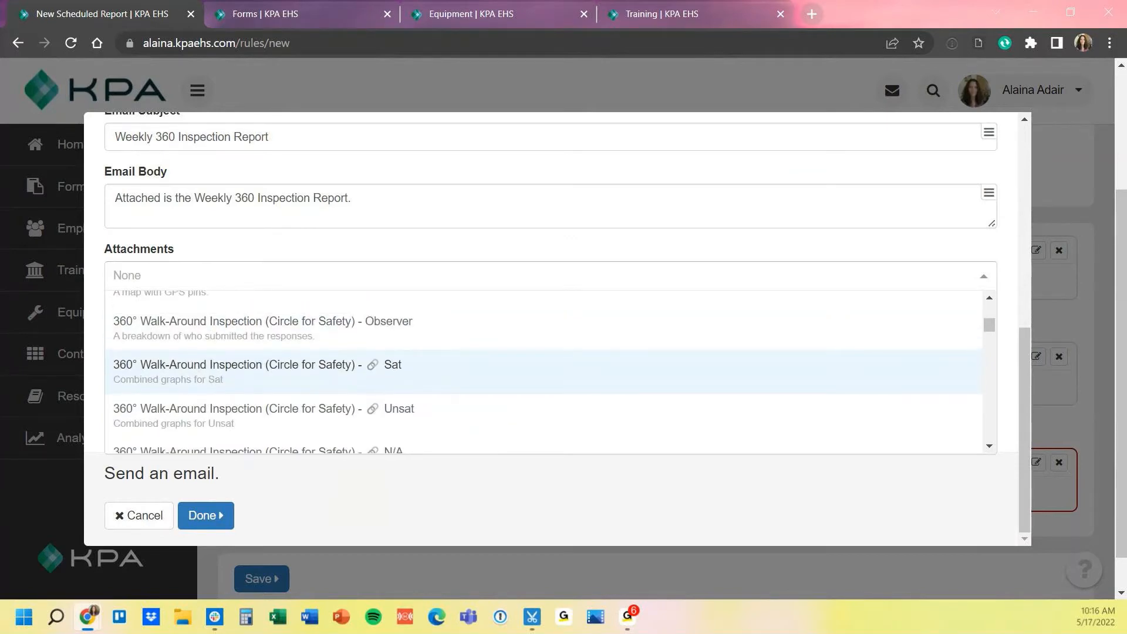
scroll(543, 353, "down", 2)
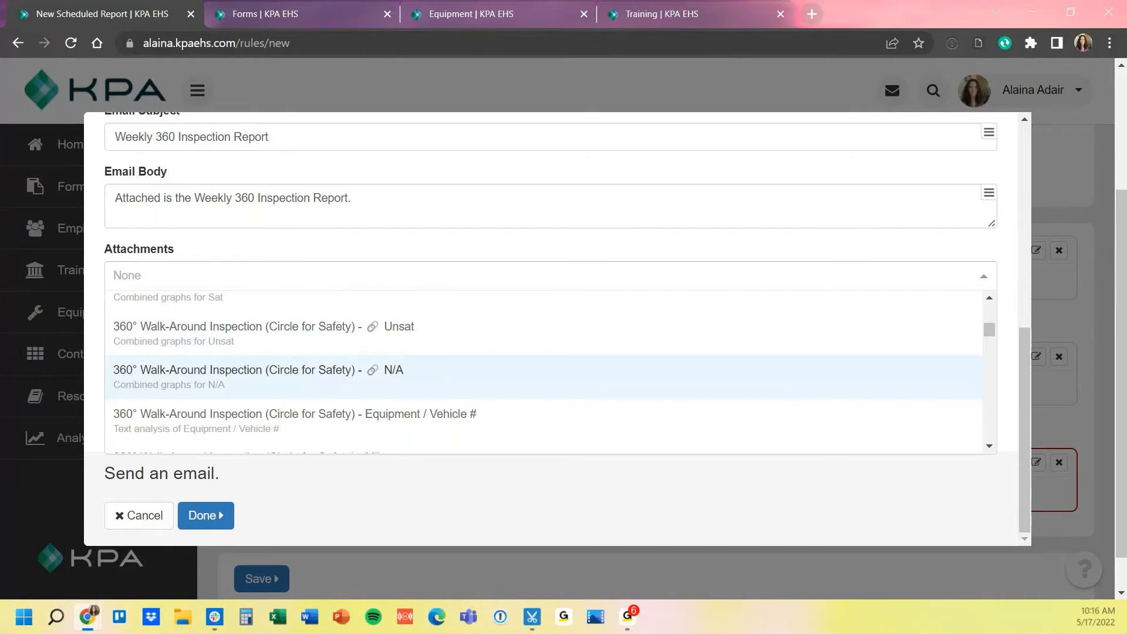
View the 360° Walk-Around Inspection form's responses page, collapse its advanced search, and look at the available download formats
left_click(293, 14)
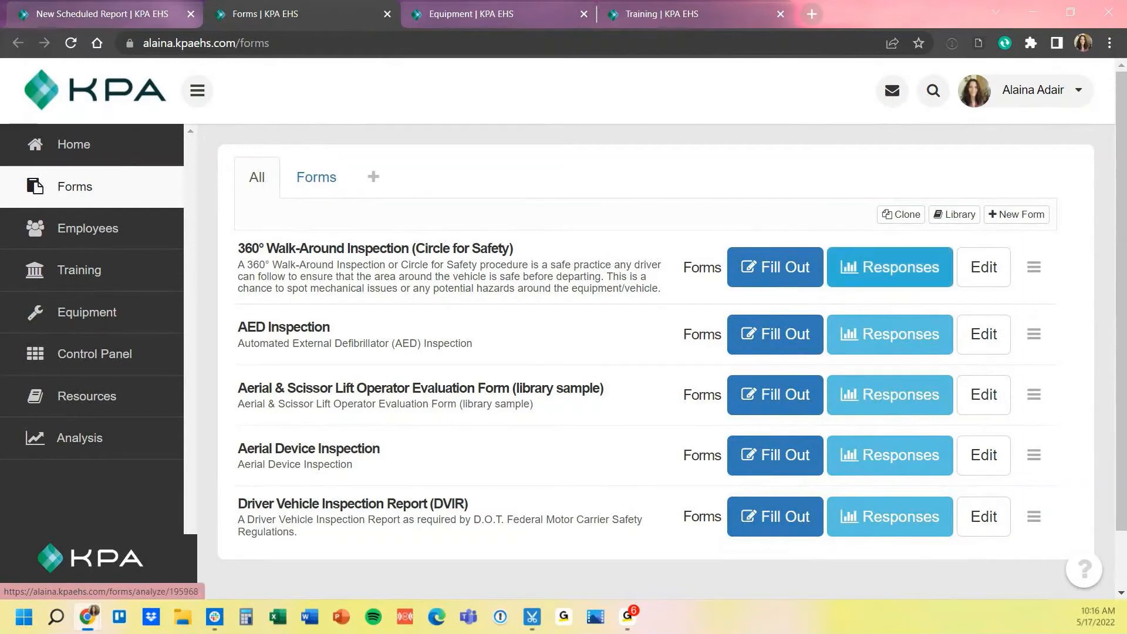
left_click(890, 267)
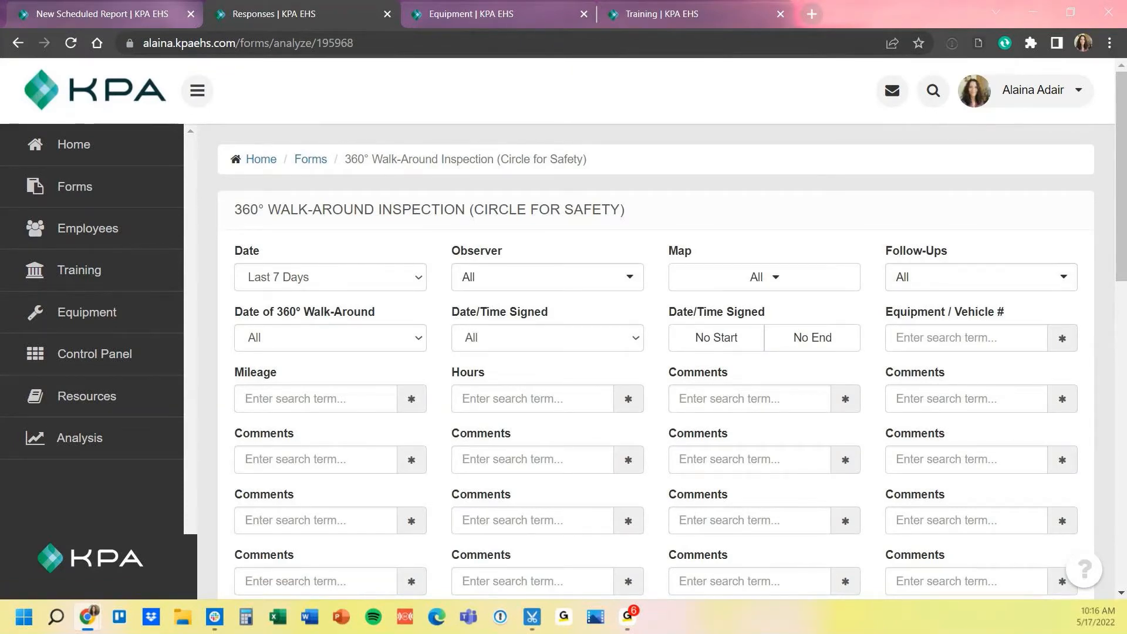
scroll(656, 343, "down", 4)
scroll(656, 344, "down", 5)
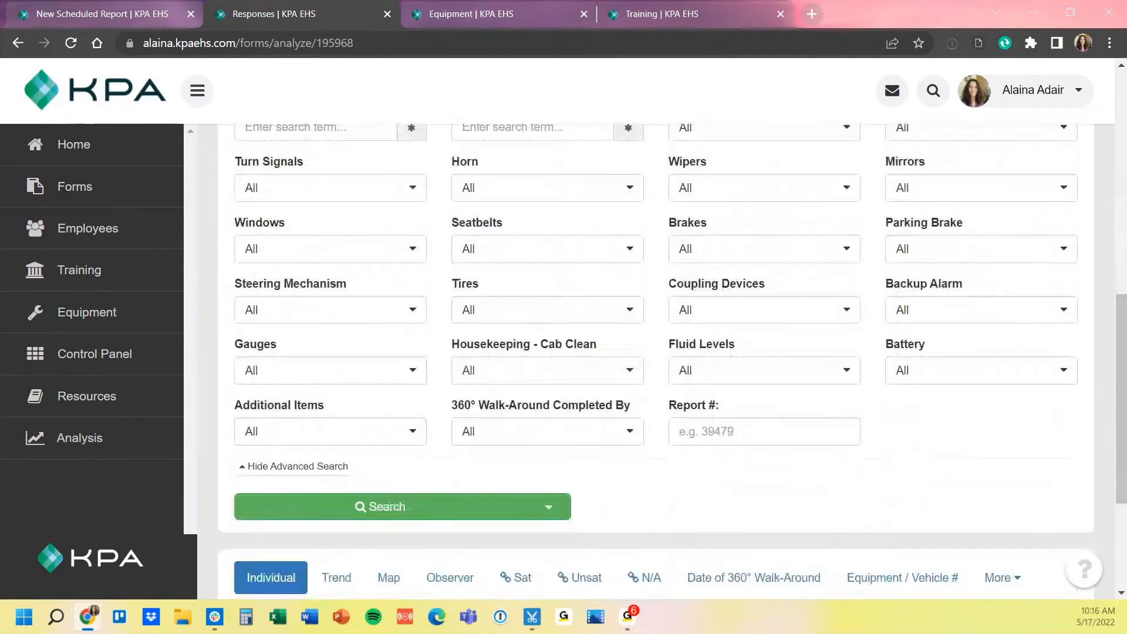
left_click(293, 467)
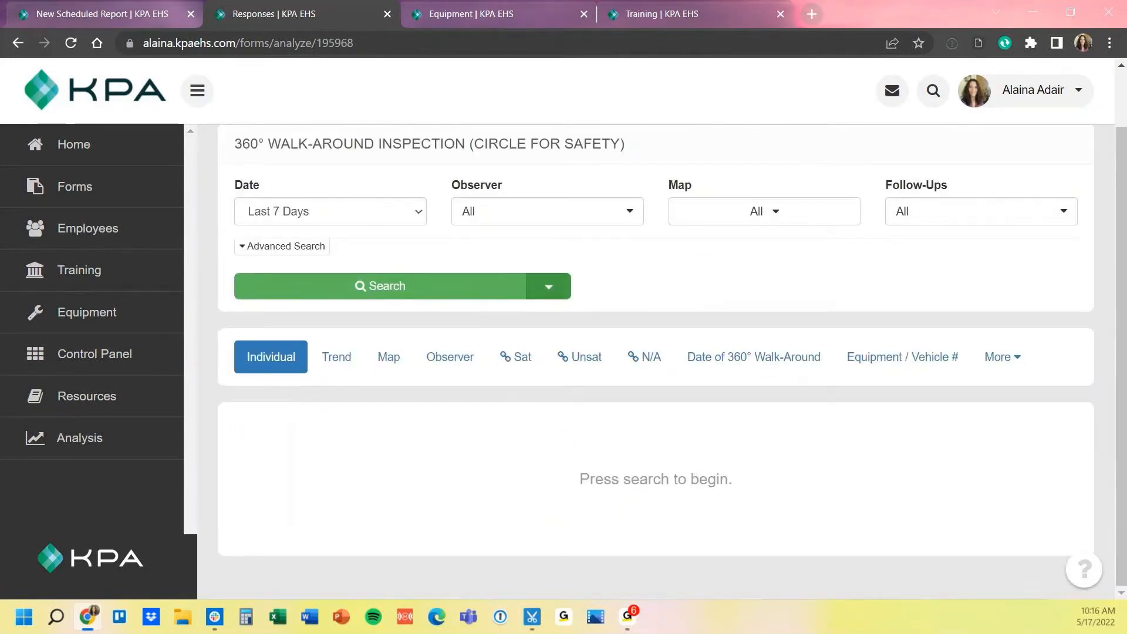
left_click(548, 286)
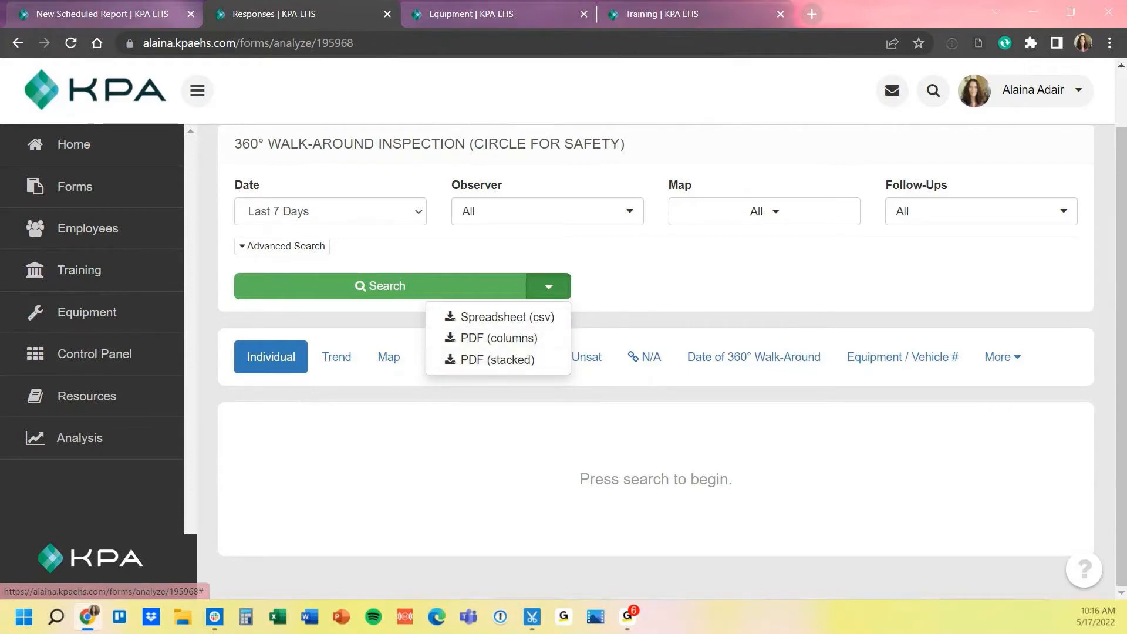
left_click(434, 420)
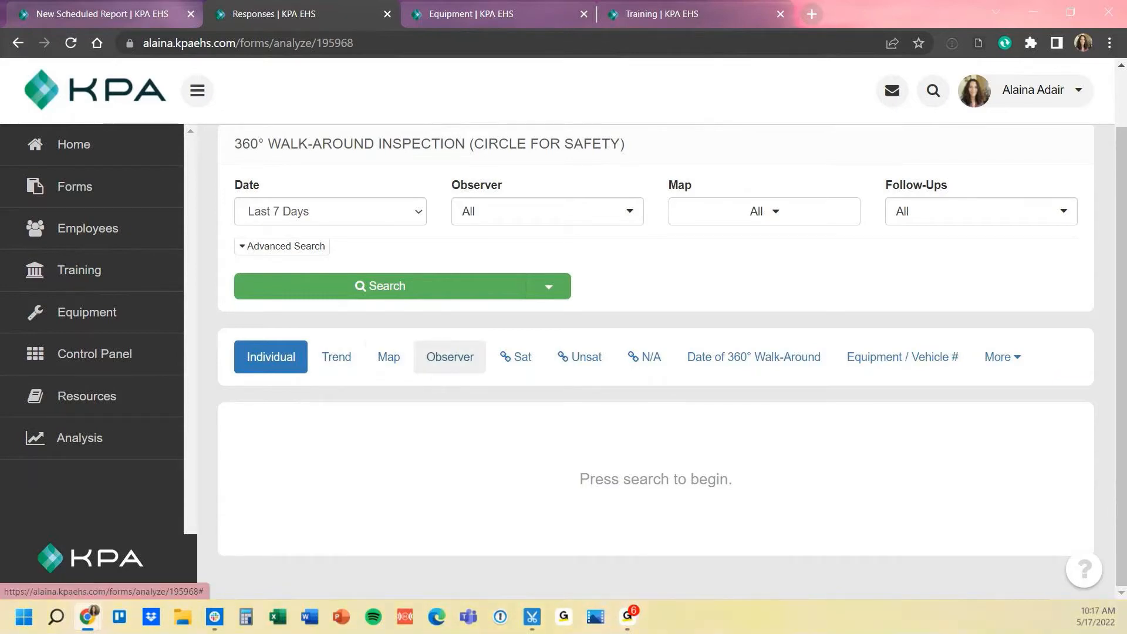
Examine the combined Sat and Unsat response graphs for the 360° Walk-Around Inspection over the last 7 days
left_click(515, 356)
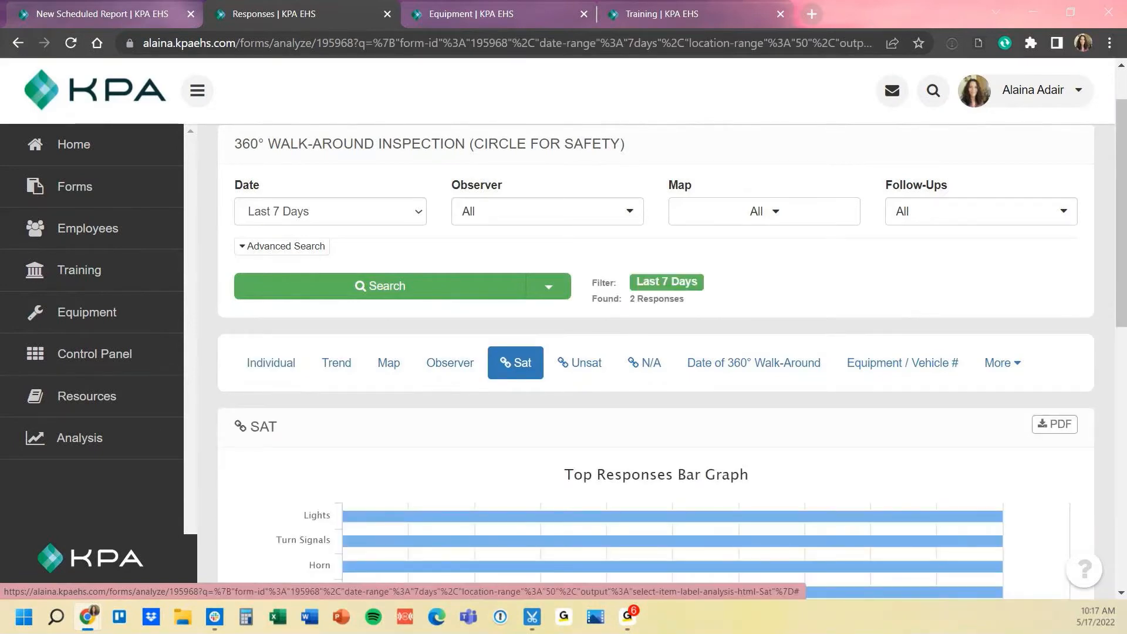
scroll(656, 361, "down", 1)
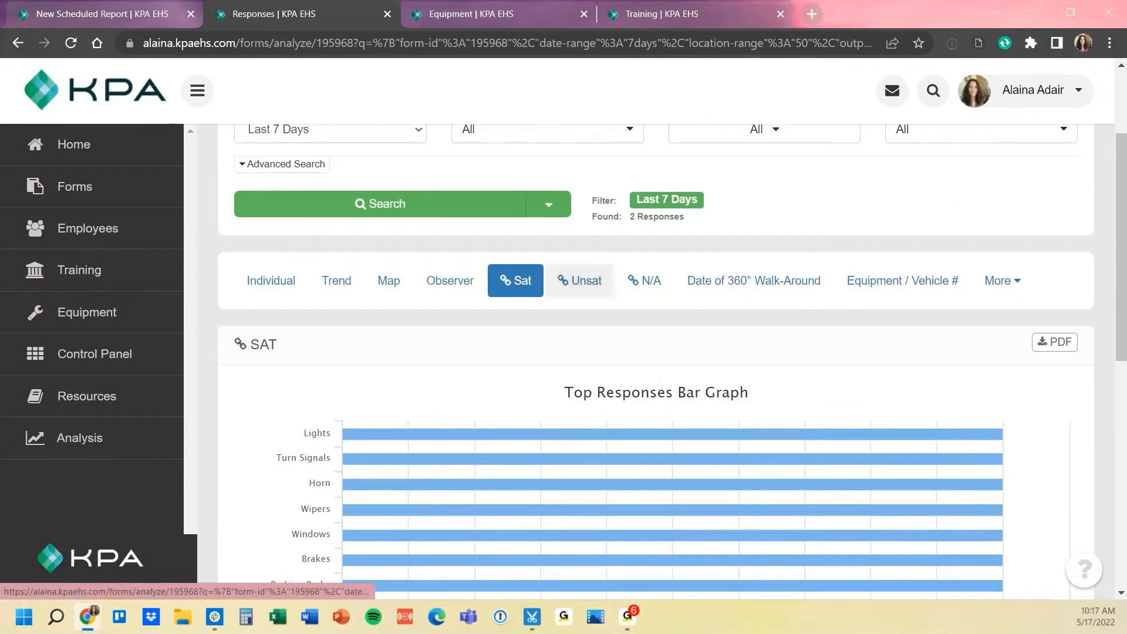
left_click(579, 281)
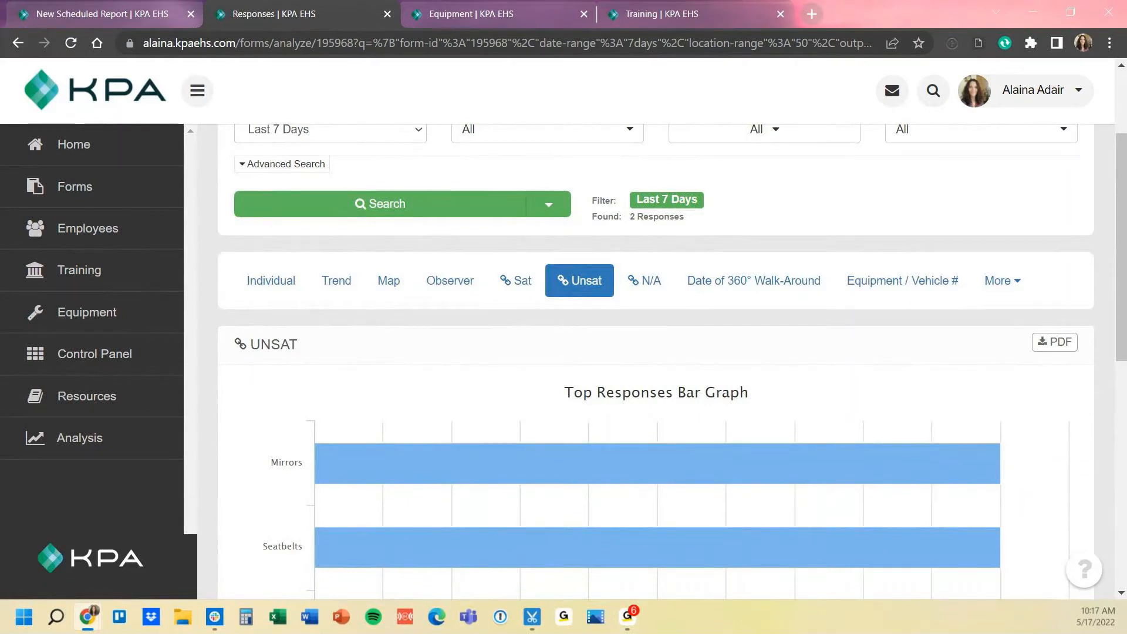
Return to the scheduled report's notification and attach the 360° Walk-Around Inspection (Circle for Safety) Spreadsheet
key("ctrl+1")
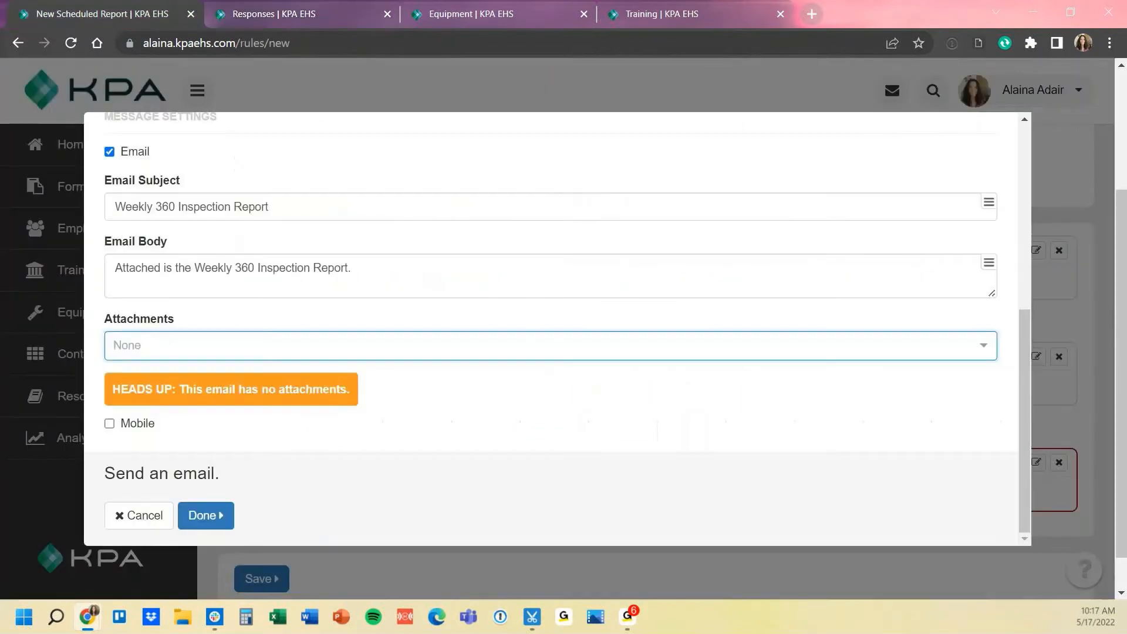
key("Down")
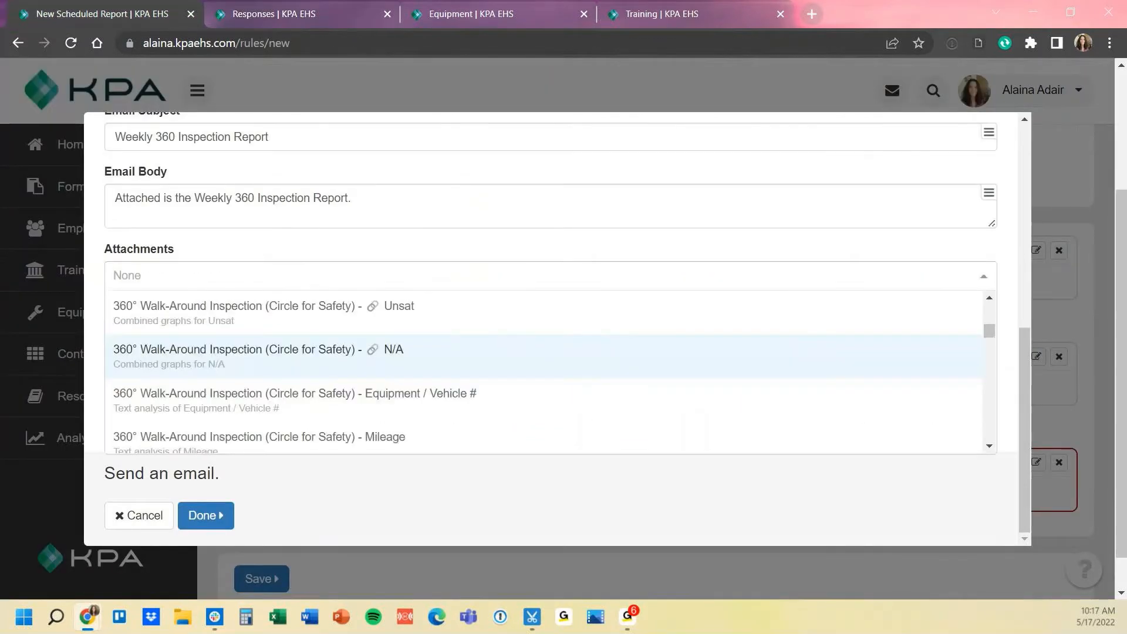
key("Up")
key("Up")
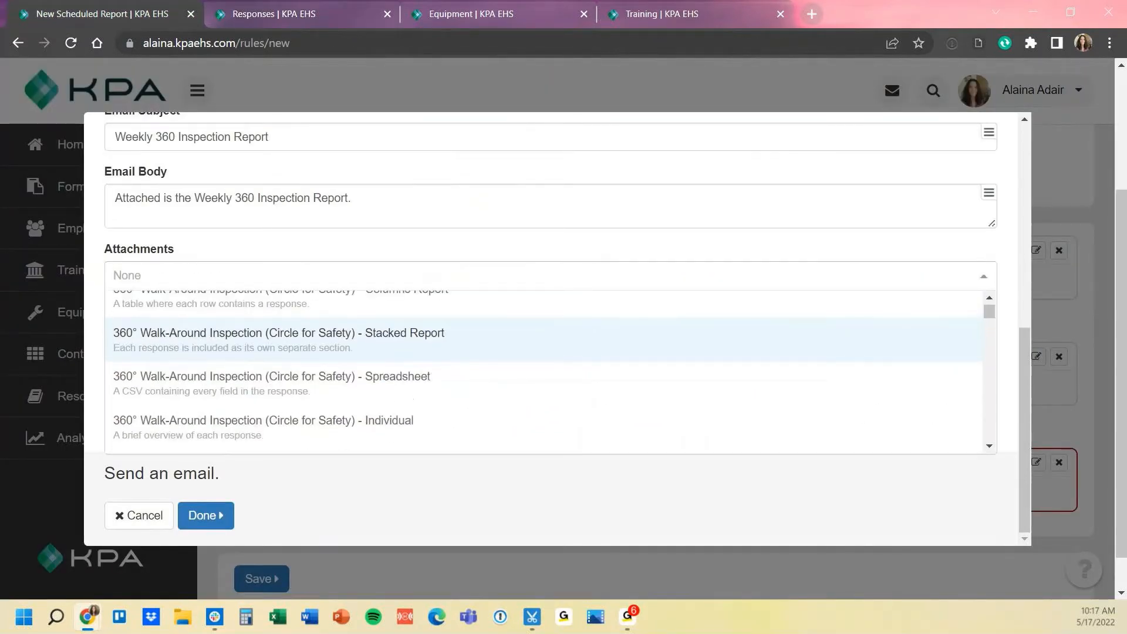
key("Down")
key("Down")
key("Return")
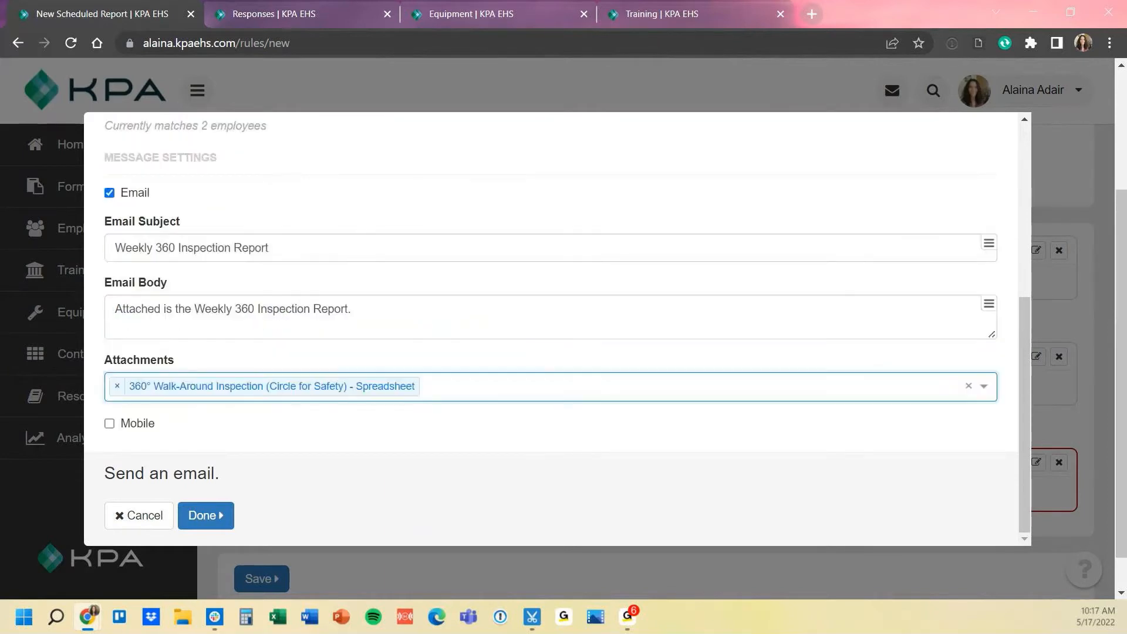
Attach the 360° Walk-Around Inspection's combined Unsat graphs as well and finish the notification
key("Down")
key("Down")
key("Down")
key("Down")
key("Down")
key("Down")
key("Down")
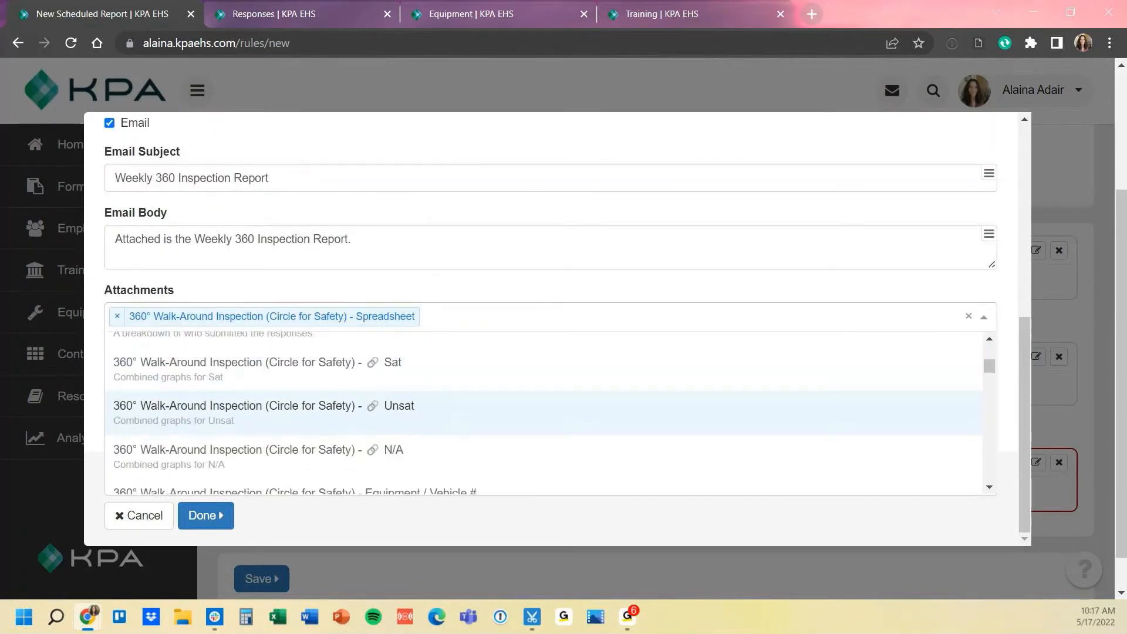
key("Return")
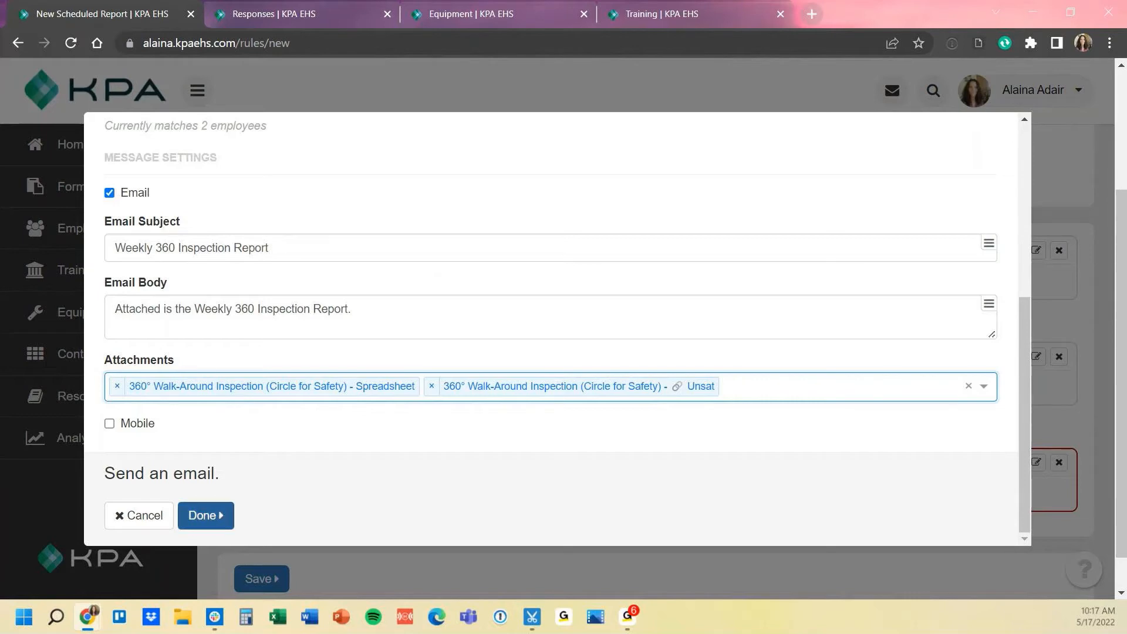
left_click(205, 515)
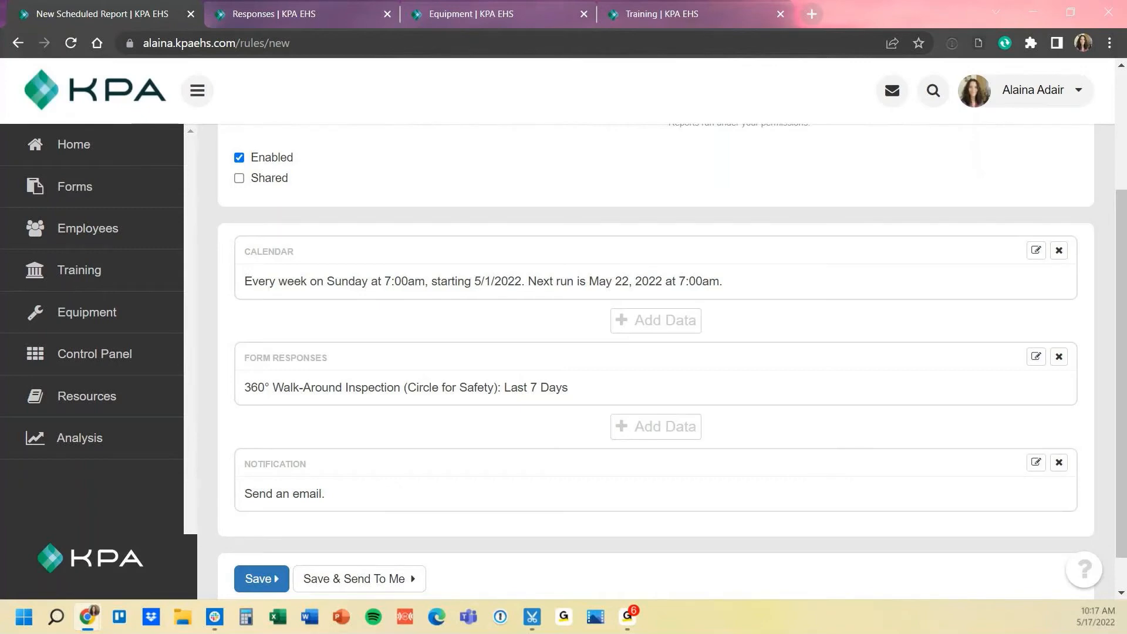
Look at the Save & Send To Me email prompt, cancel it, and save the scheduled report
scroll(655, 352, "down", 1)
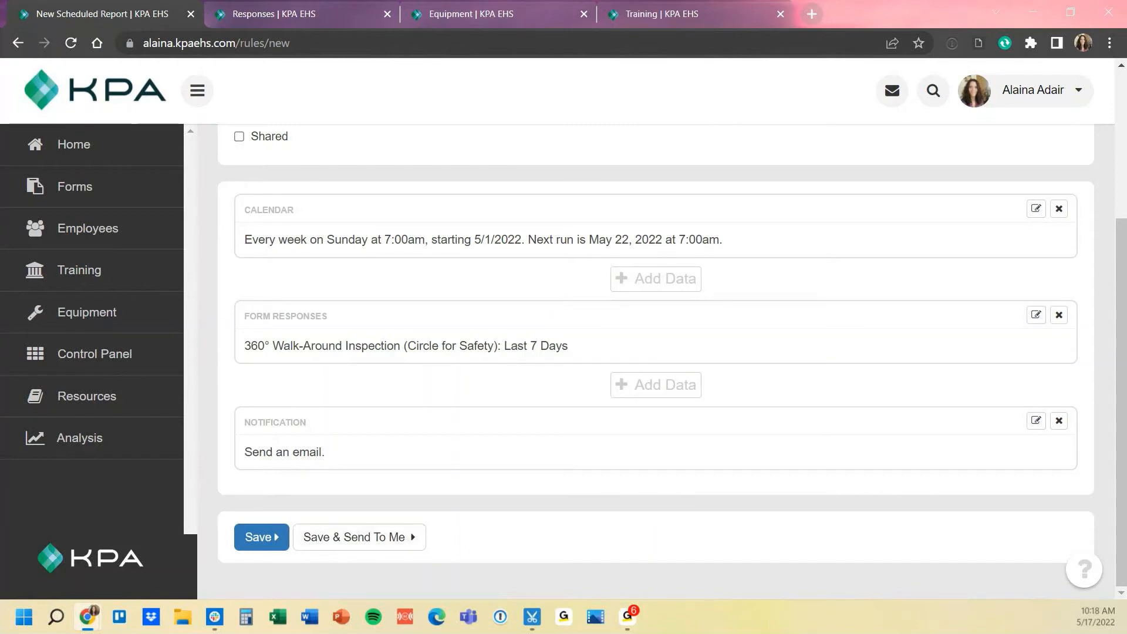
left_click(358, 537)
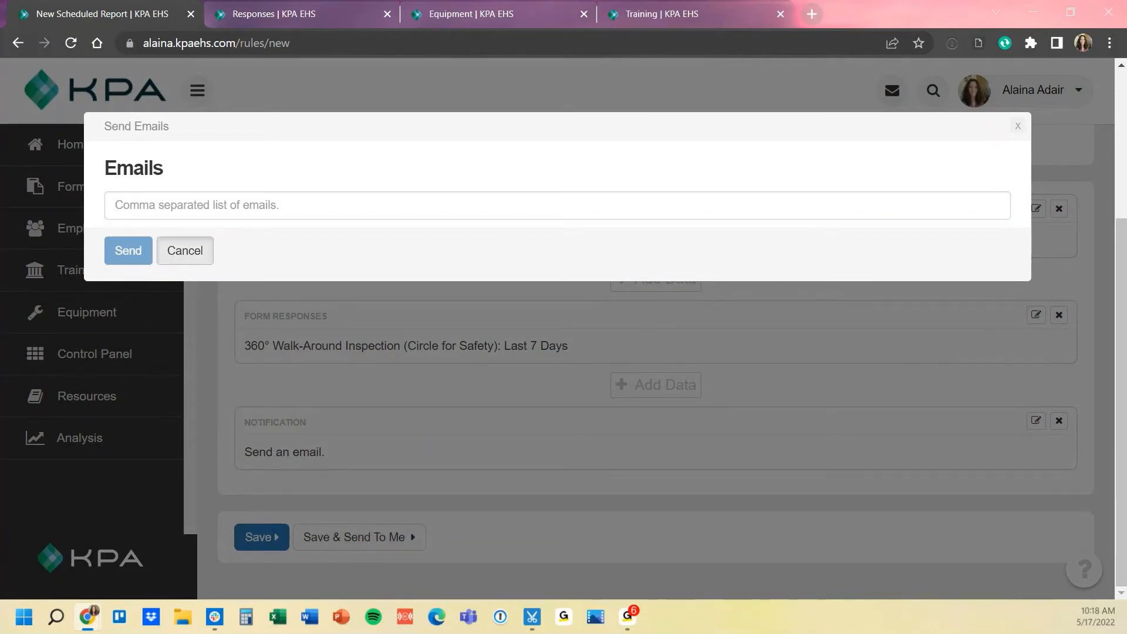
left_click(185, 250)
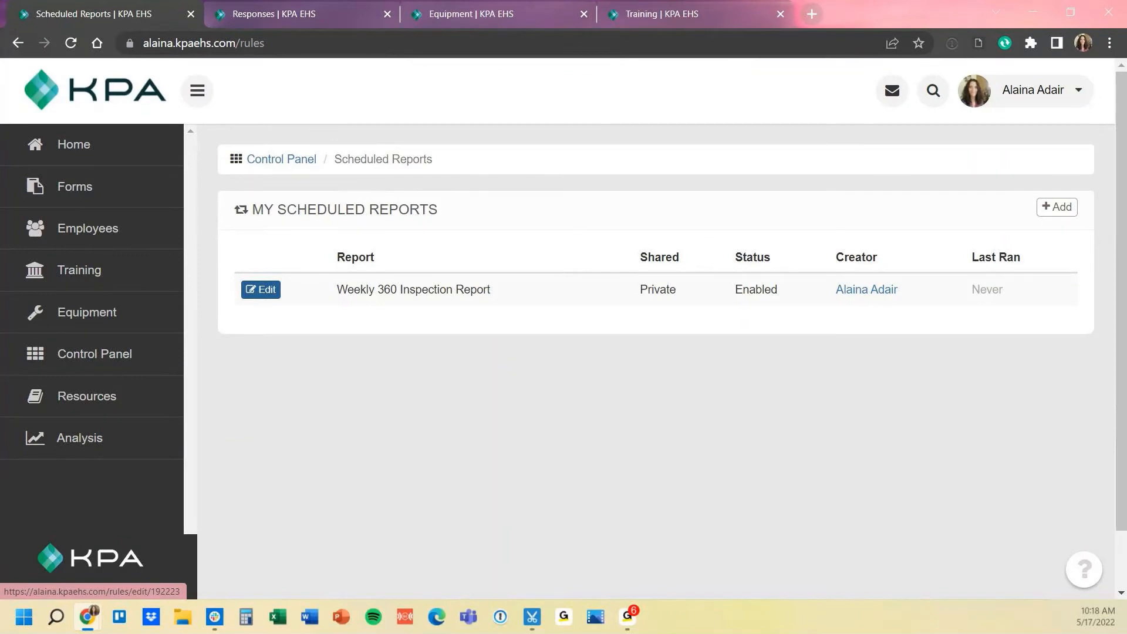
Reopen the saved Weekly 360 Inspection Report, review its settings and its save, clone and delete options, and return to the scheduled reports list
left_click(260, 289)
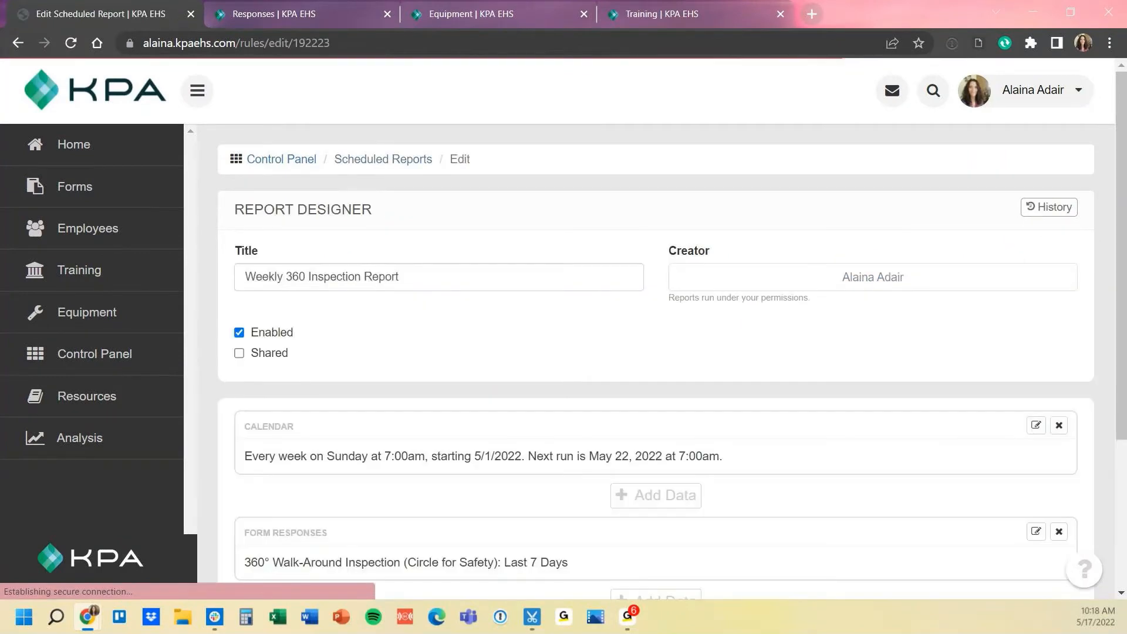
scroll(656, 352, "down", 3)
scroll(484, 537, "down", 2)
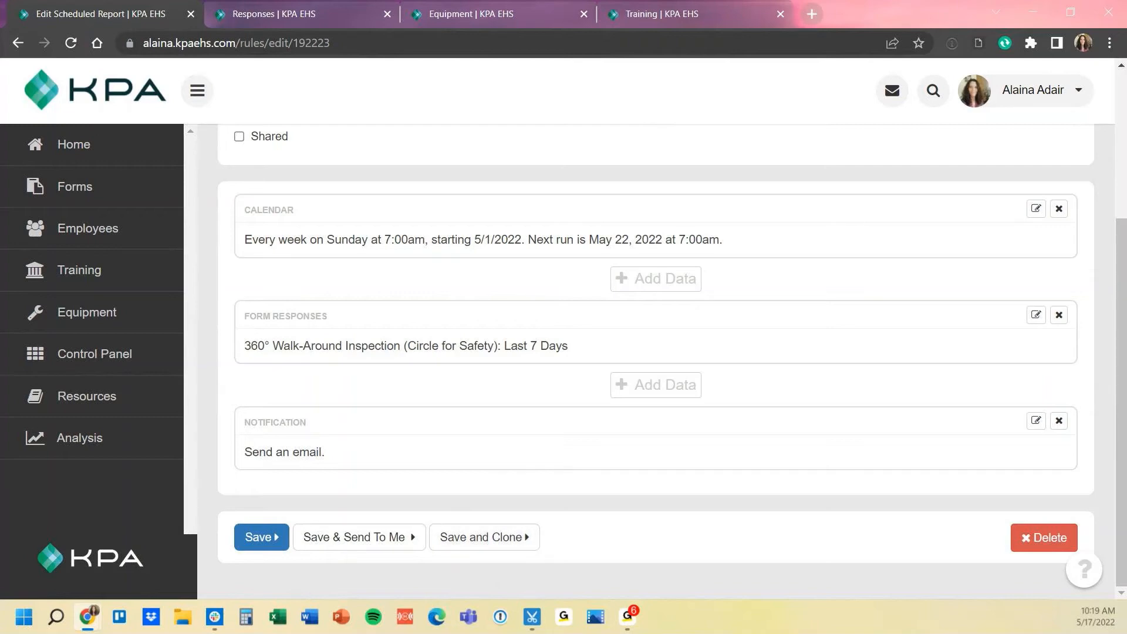
scroll(656, 353, "up", 3)
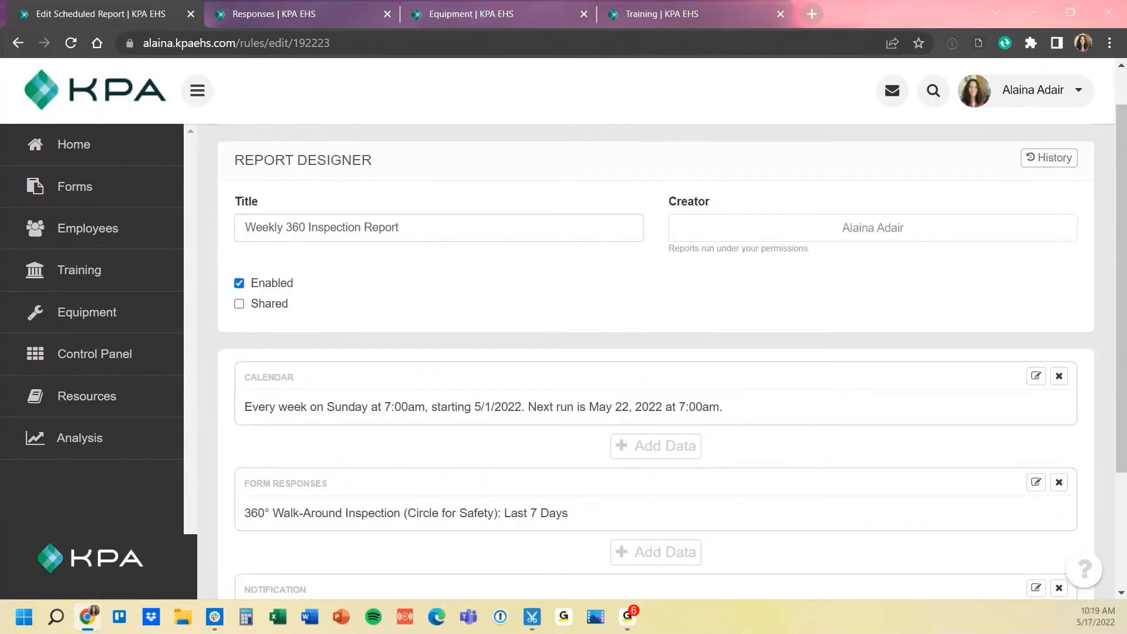
scroll(655, 352, "up", 1)
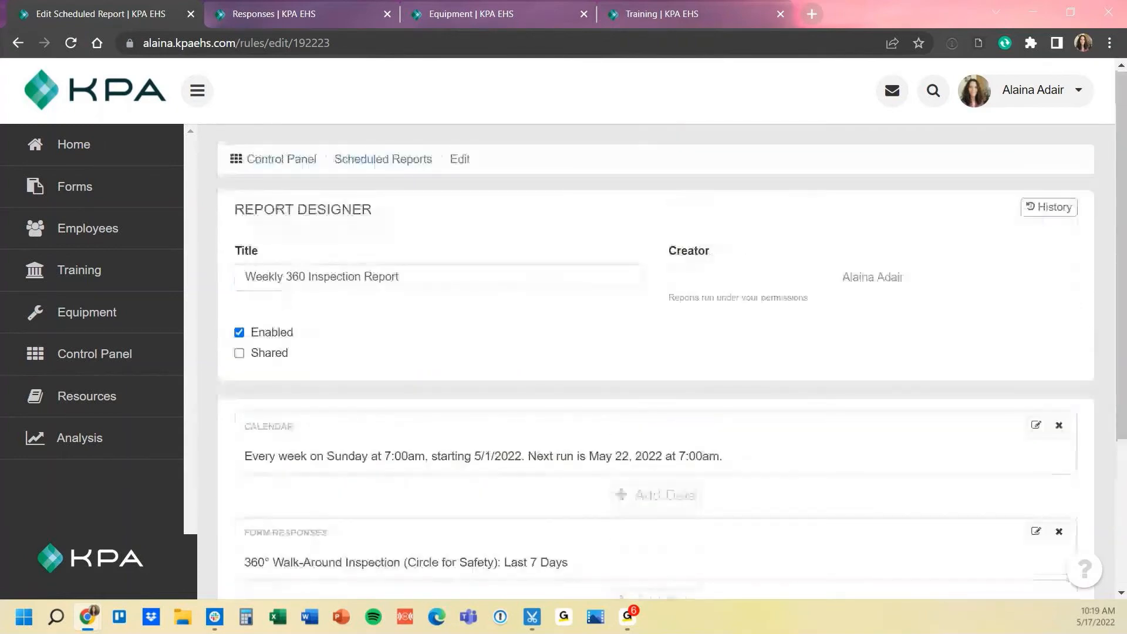
left_click(383, 159)
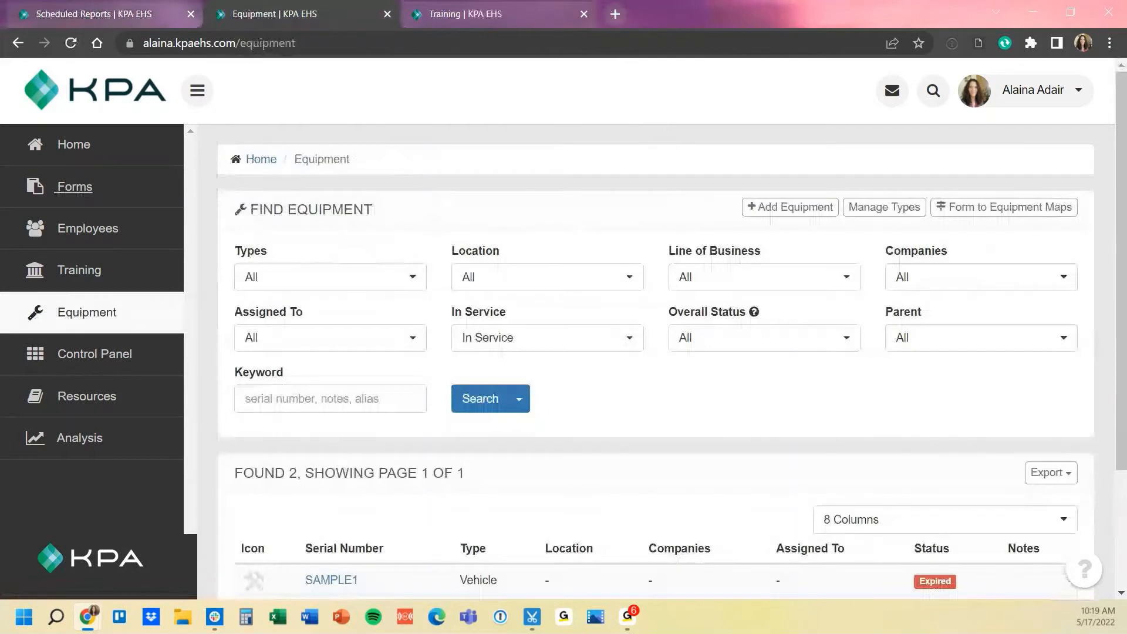
Check the equipment list, and start a new scheduled report titled "Equipment Status Report"
scroll(655, 352, "down", 1)
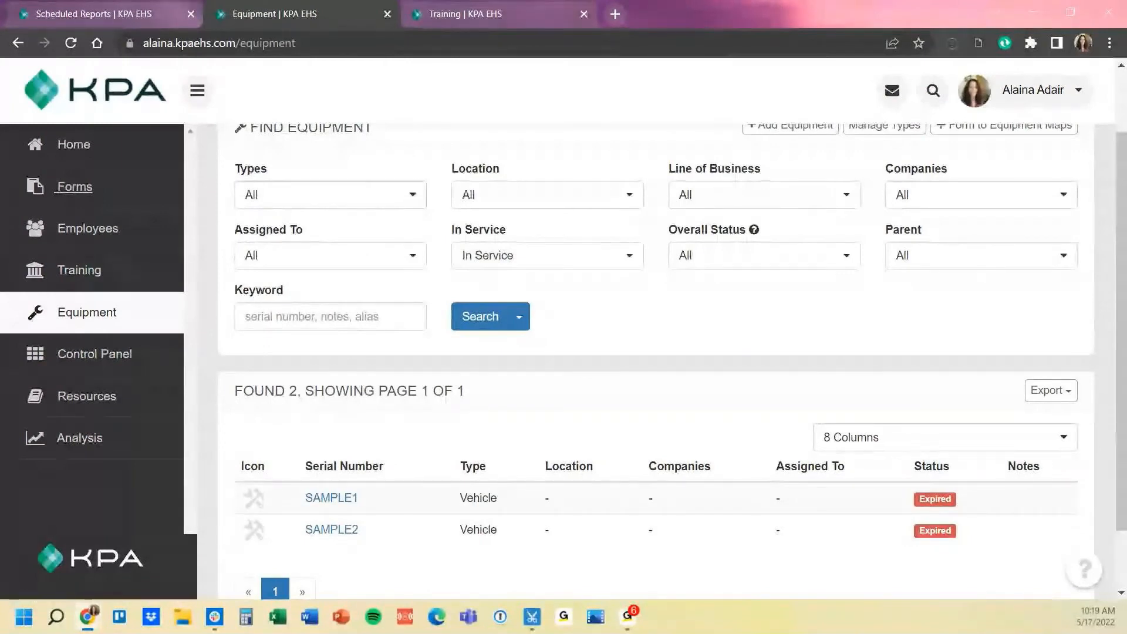
left_click(94, 14)
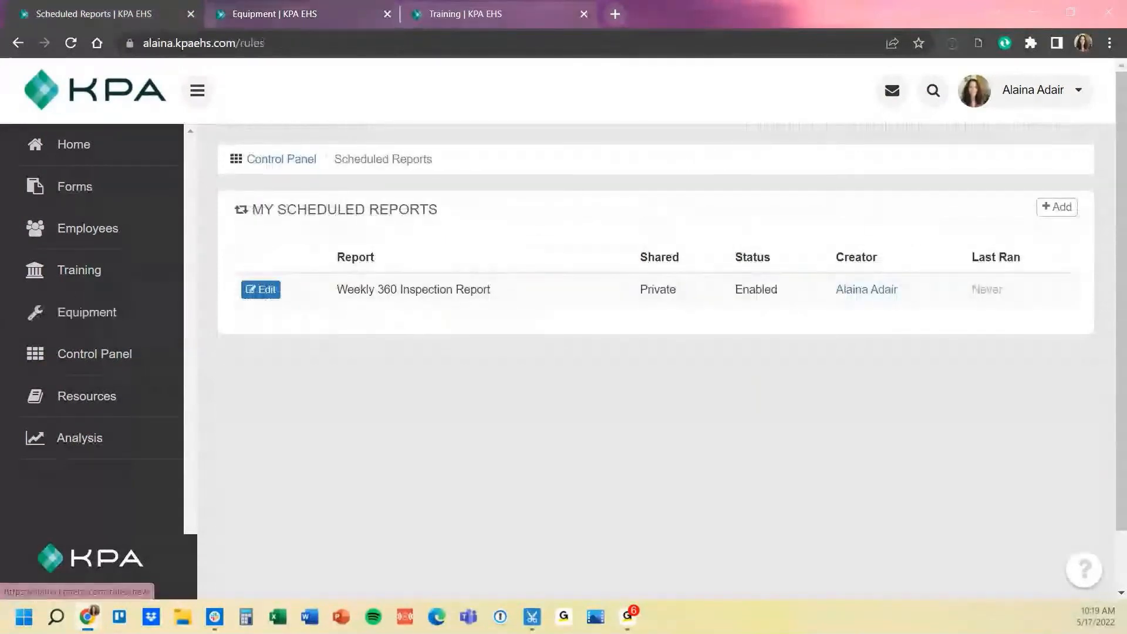
left_click(1057, 206)
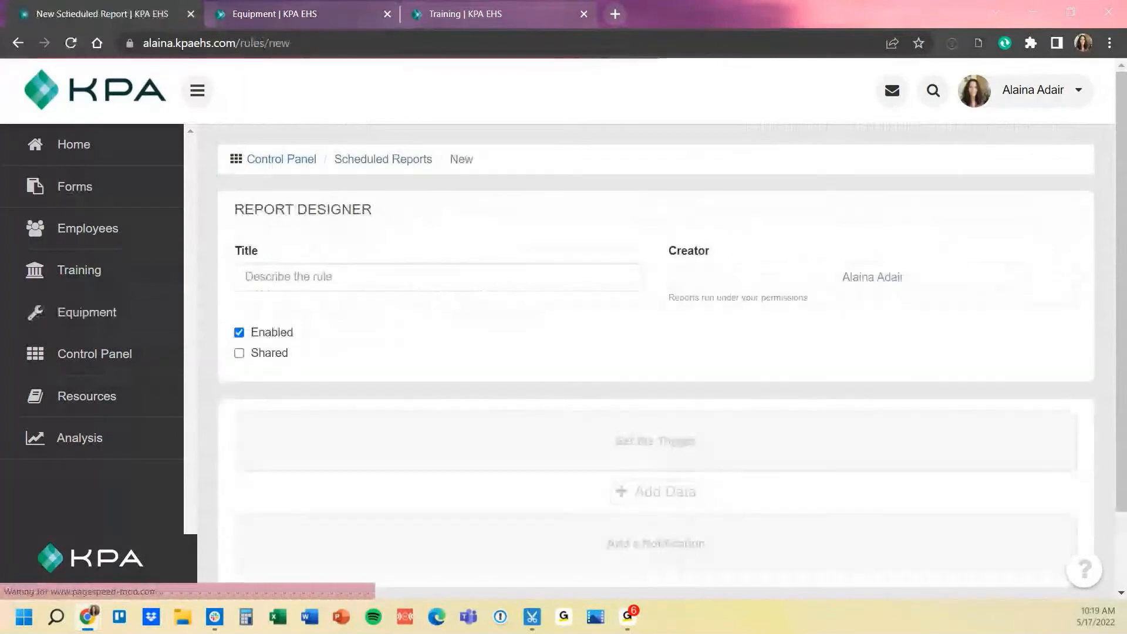
type("E")
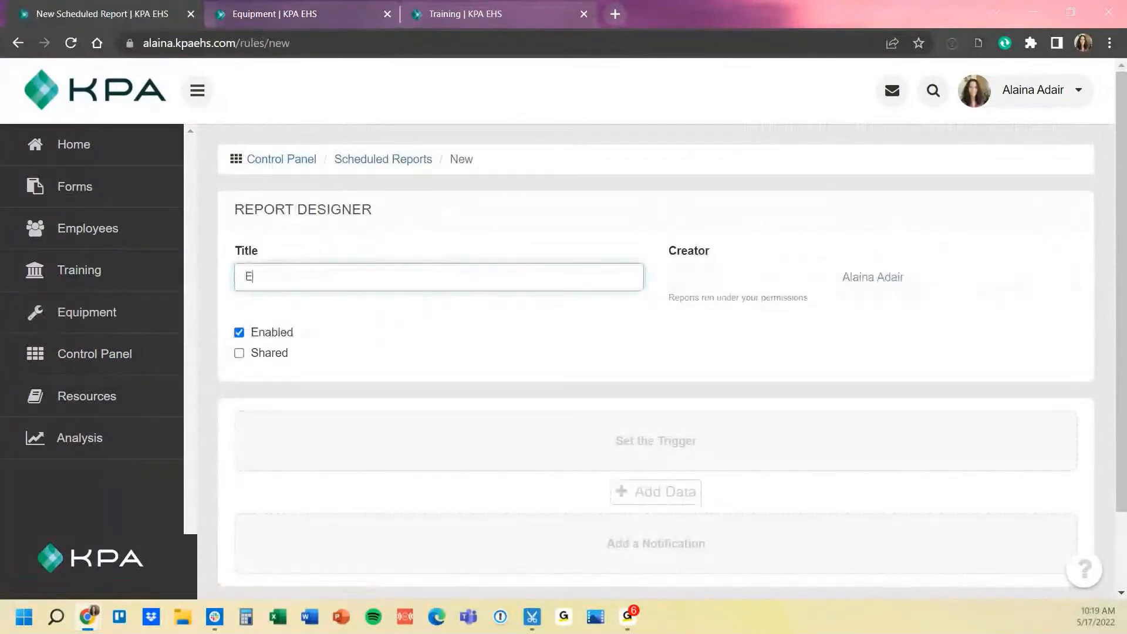
type("quipment Statu")
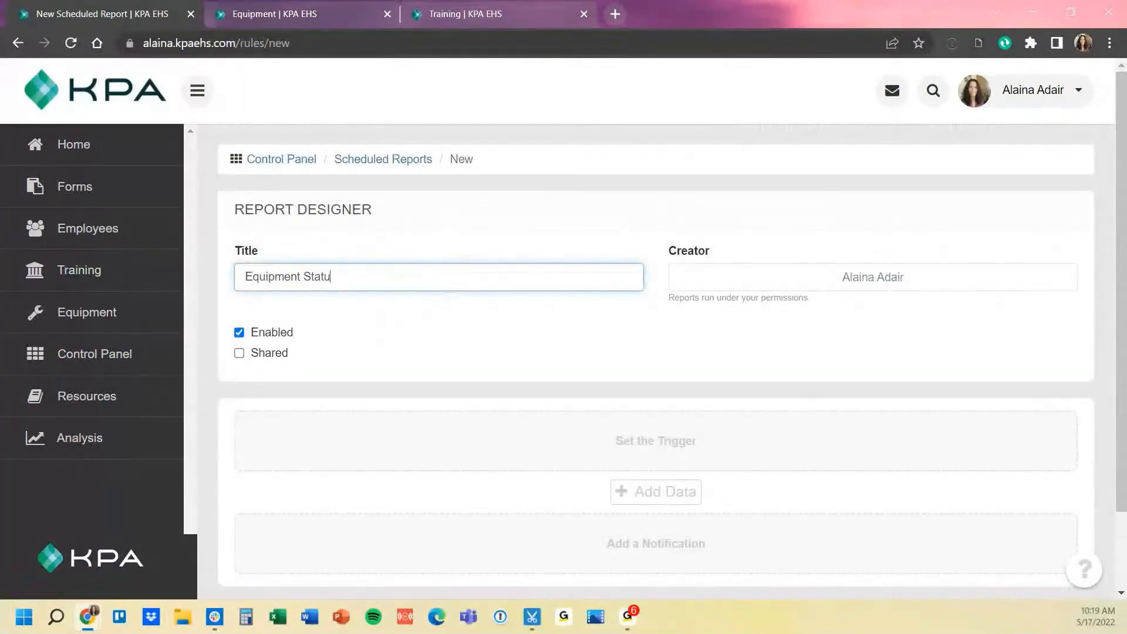
type("s Report")
key("ctrl+a")
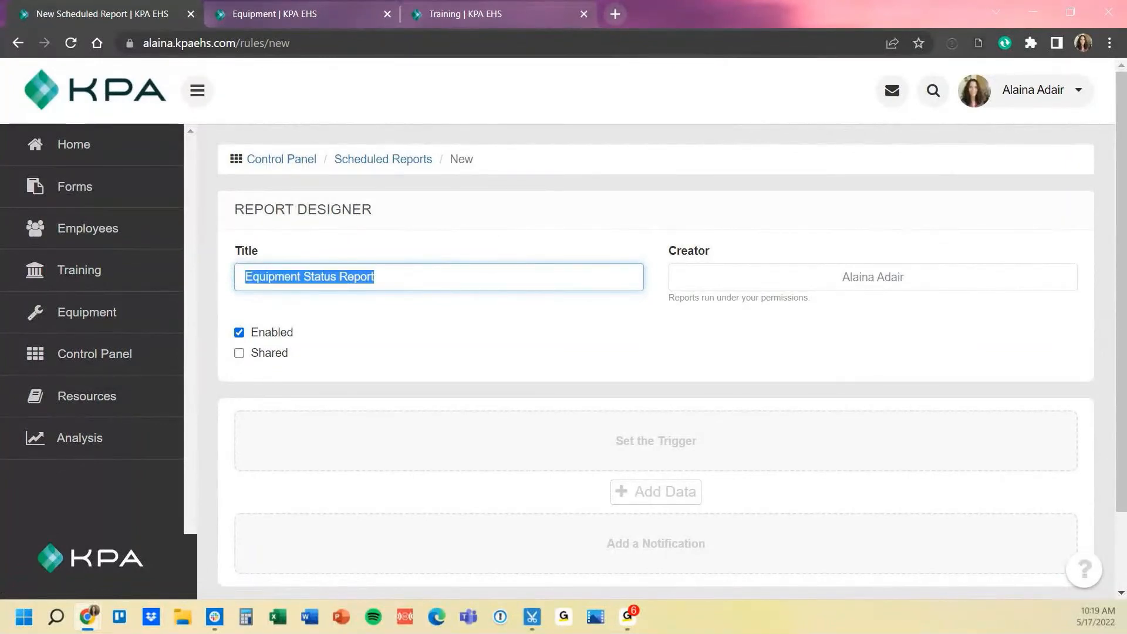
Set the report's trigger to repeat daily, every day at 8:00am, starting May 17, 2022
scroll(656, 352, "down", 2)
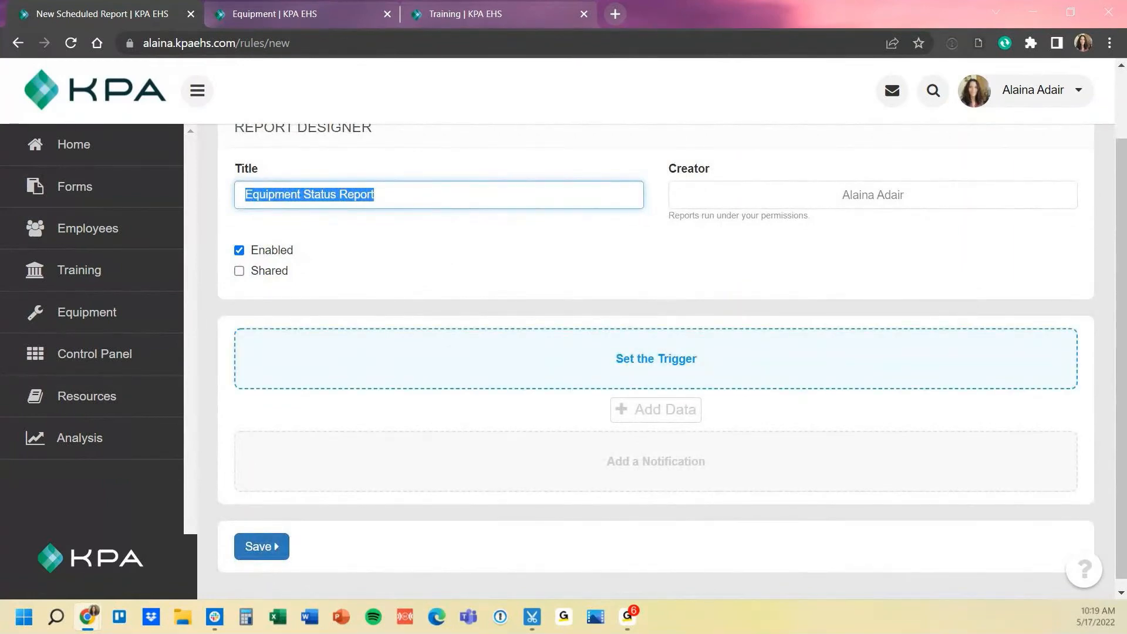
left_click(655, 358)
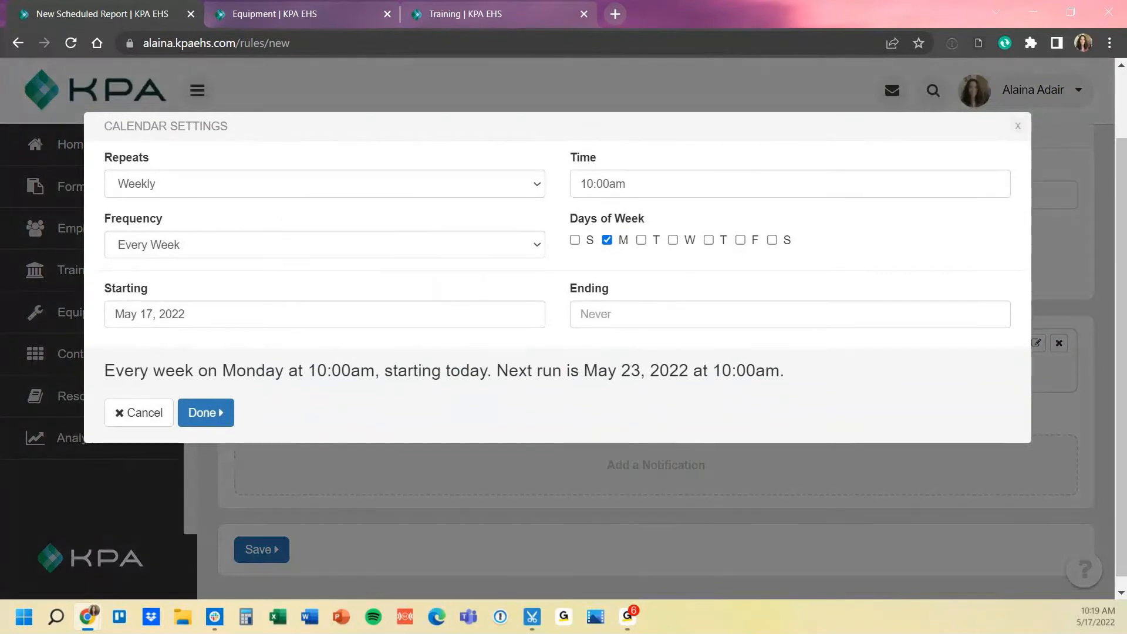
left_click(324, 183)
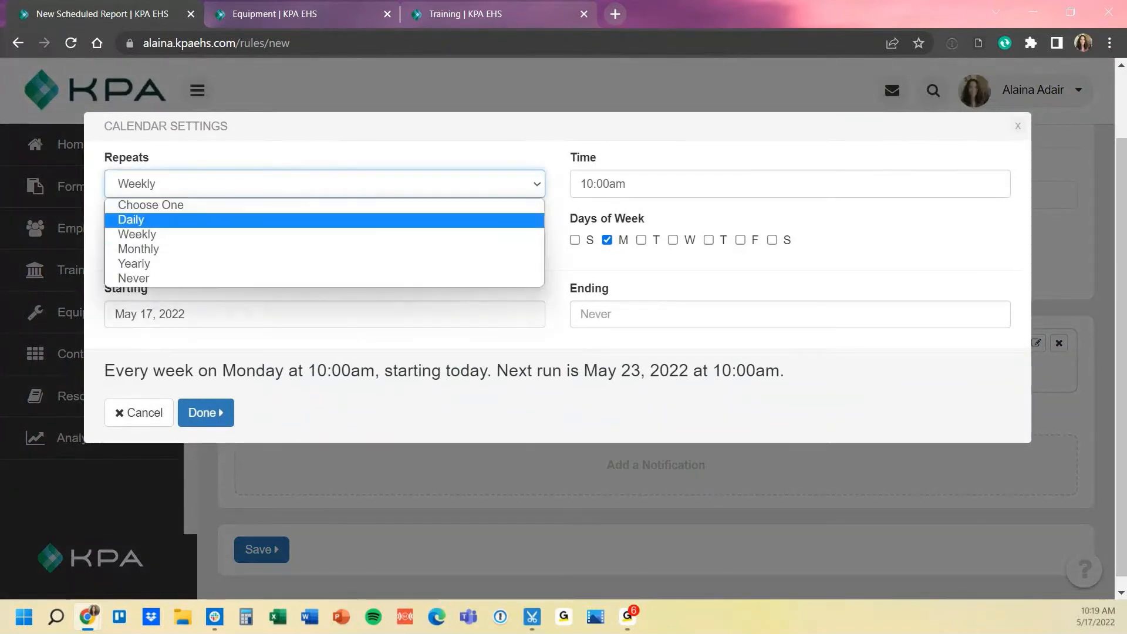
left_click(325, 219)
left_click(789, 184)
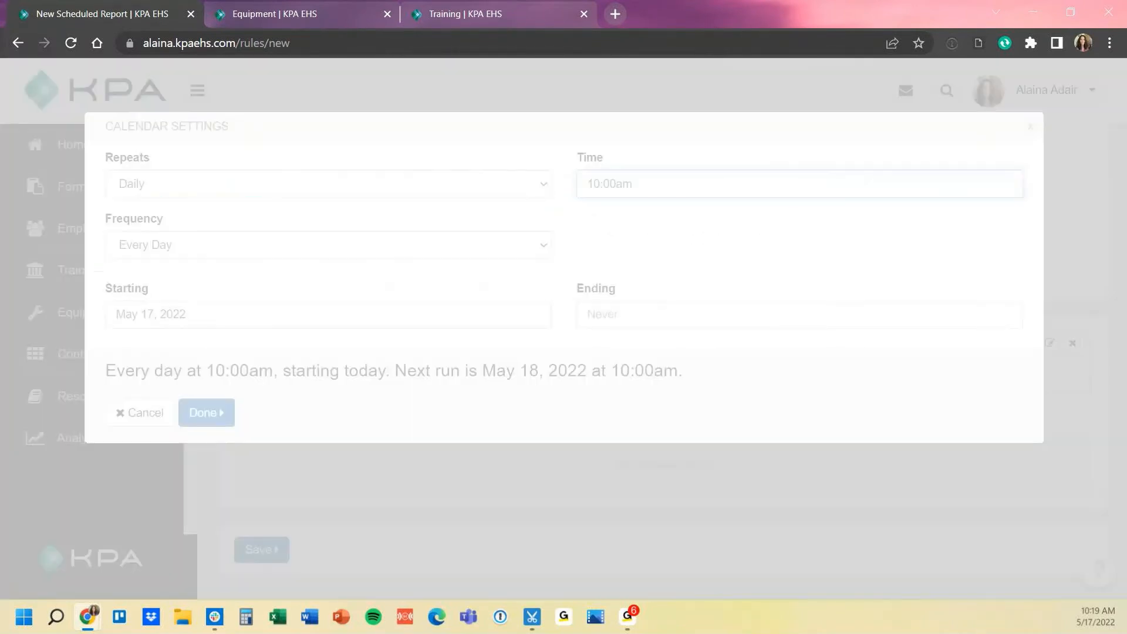
left_click(427, 326)
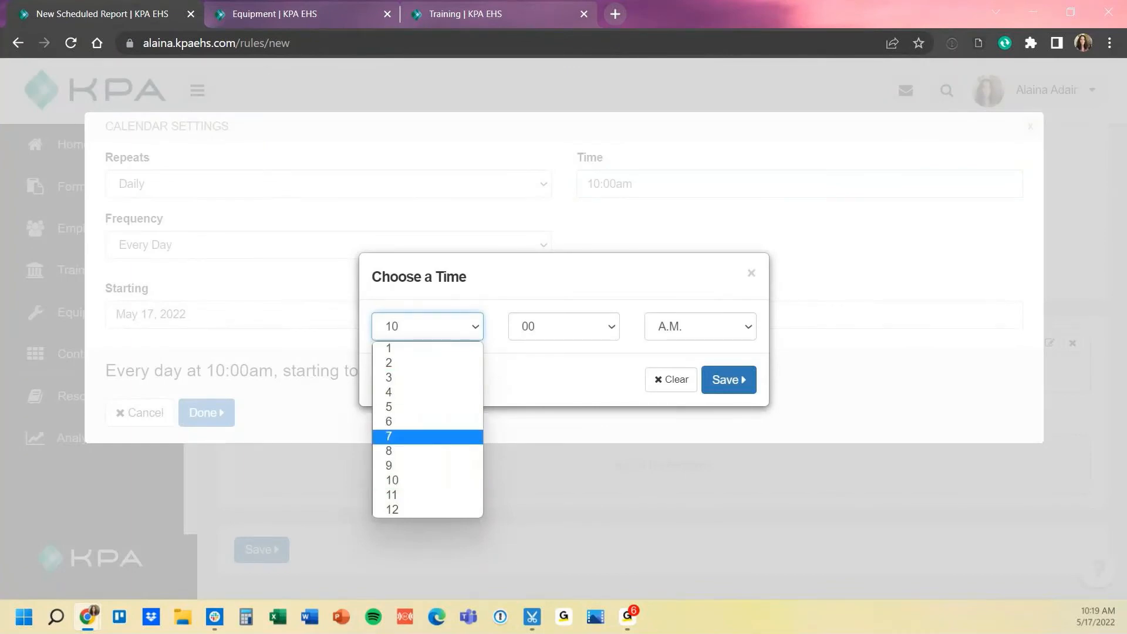
left_click(411, 450)
left_click(728, 380)
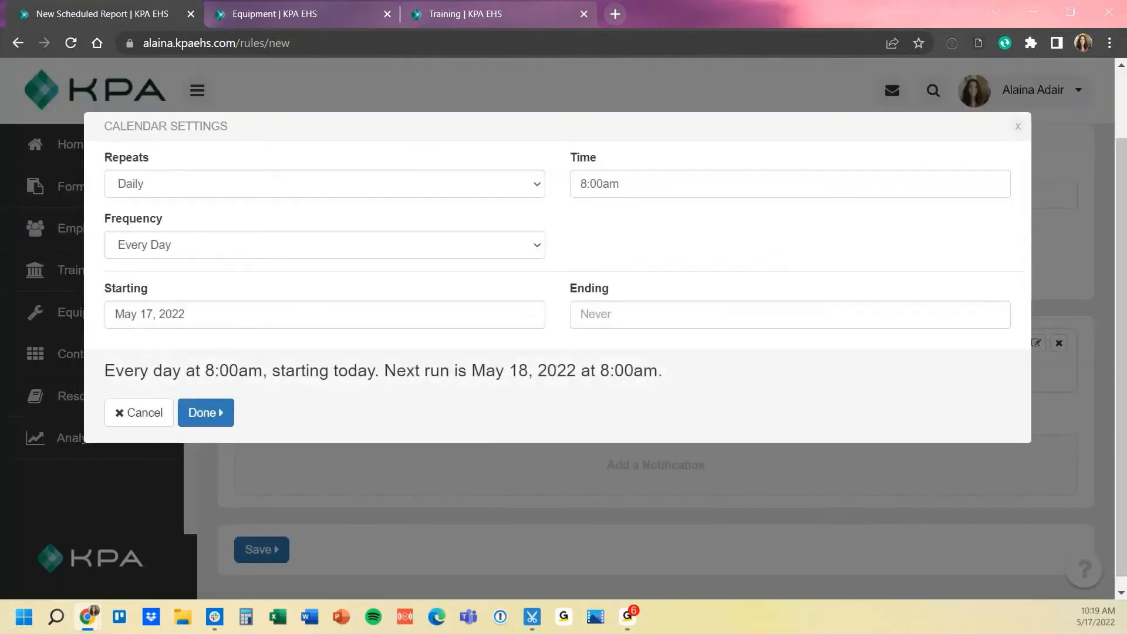
left_click(206, 413)
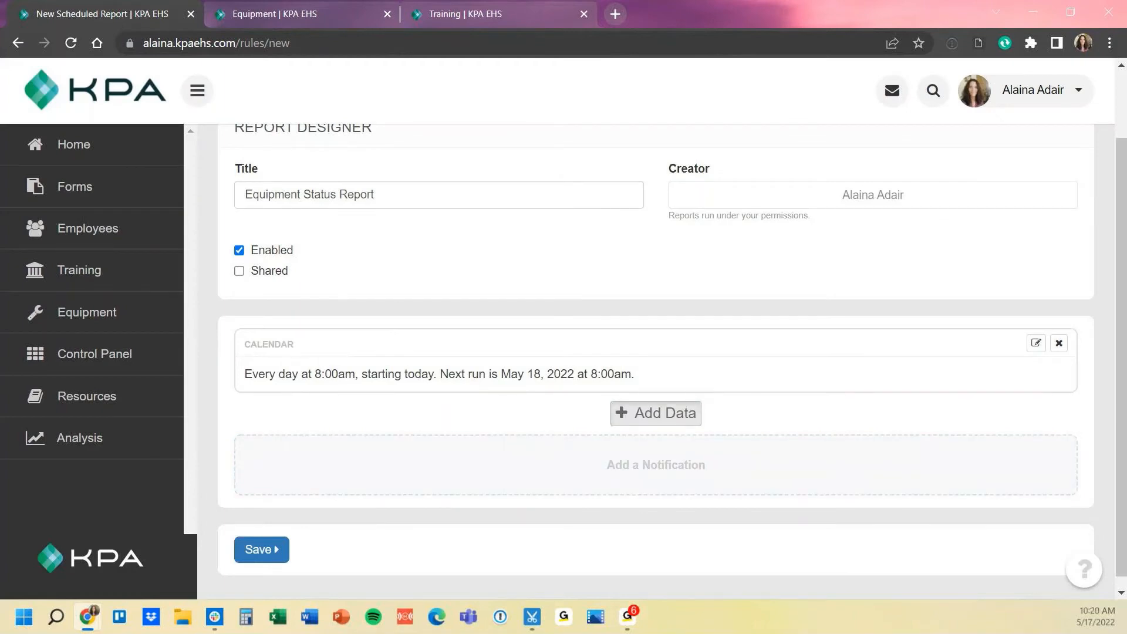
Add an Equipment Report as the data source and review its available columns and equipment types, keeping the default selections
left_click(655, 413)
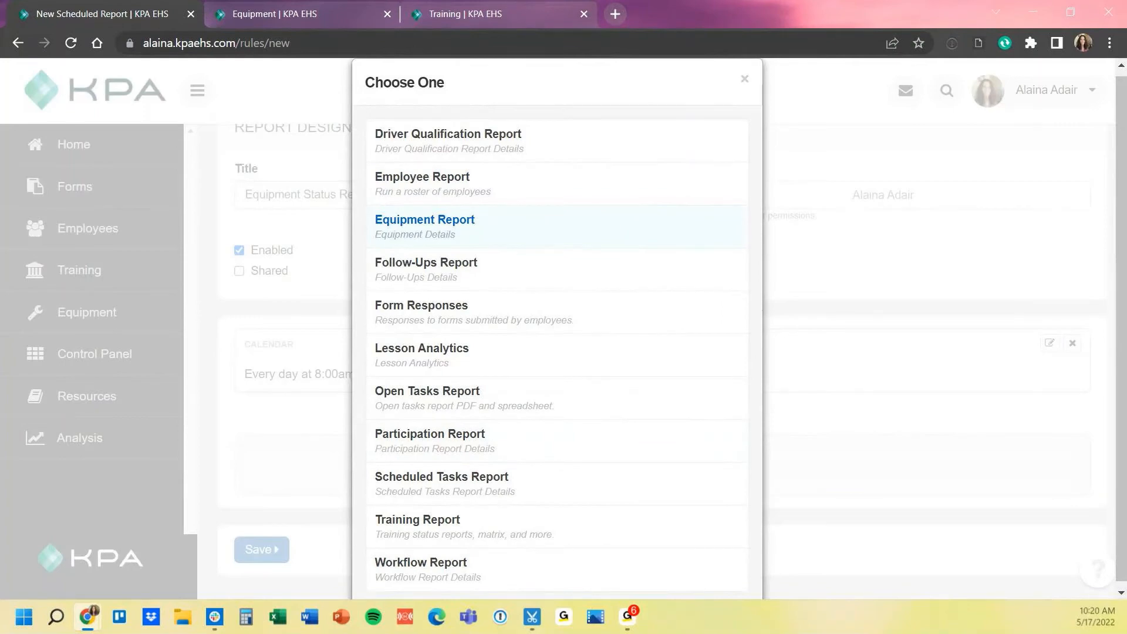
left_click(425, 223)
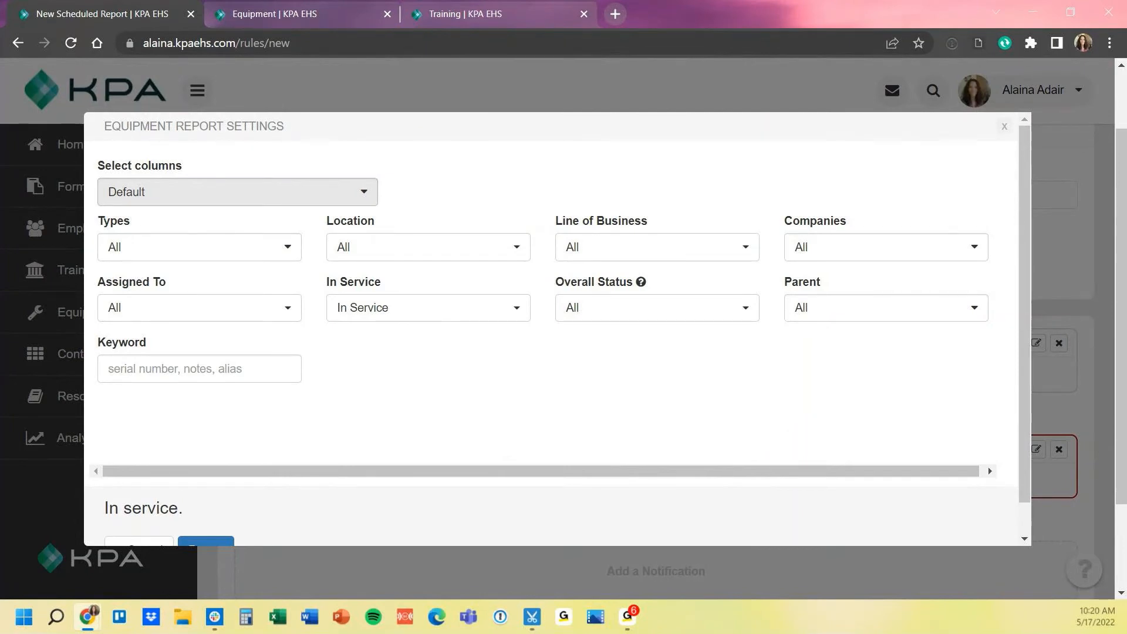
left_click(237, 192)
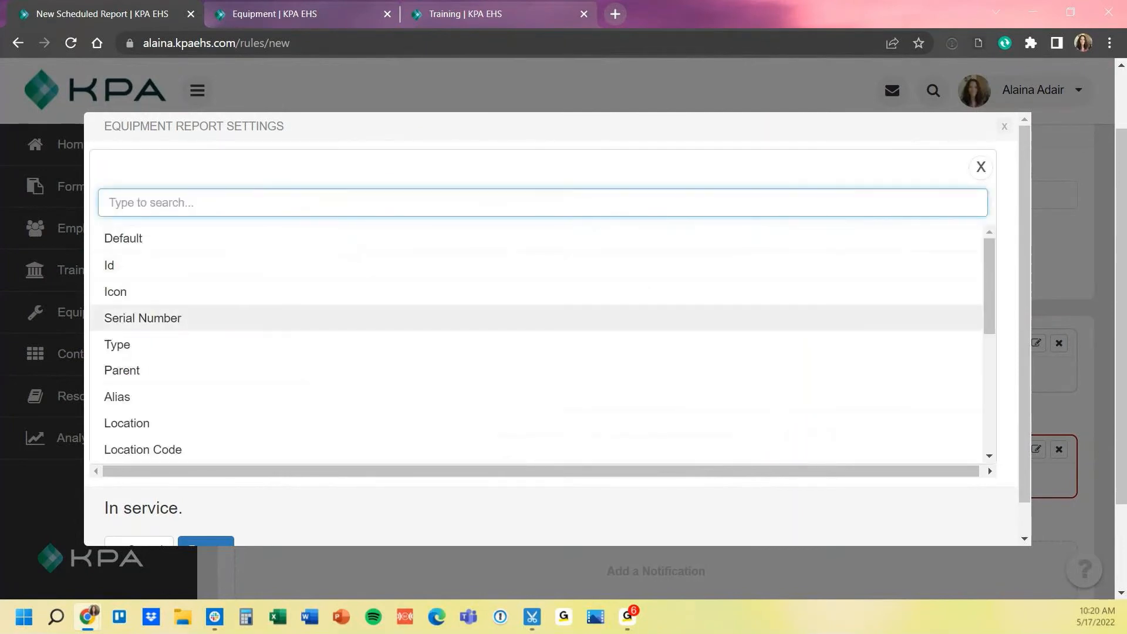
scroll(528, 361, "down", 5)
scroll(528, 363, "down", 3)
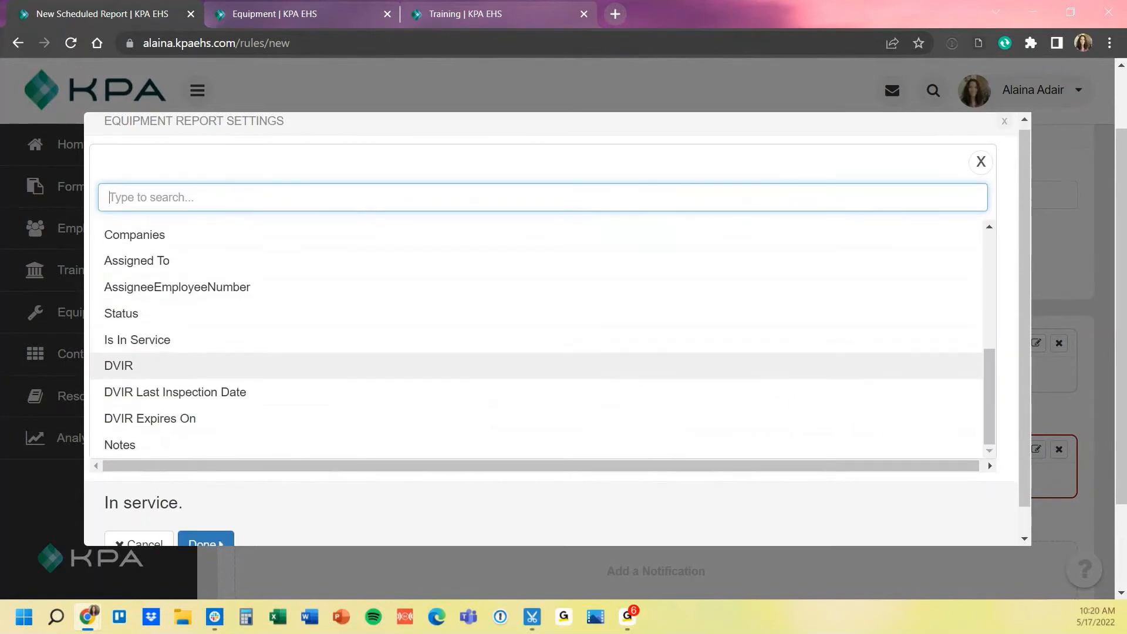
scroll(528, 317, "up", 5)
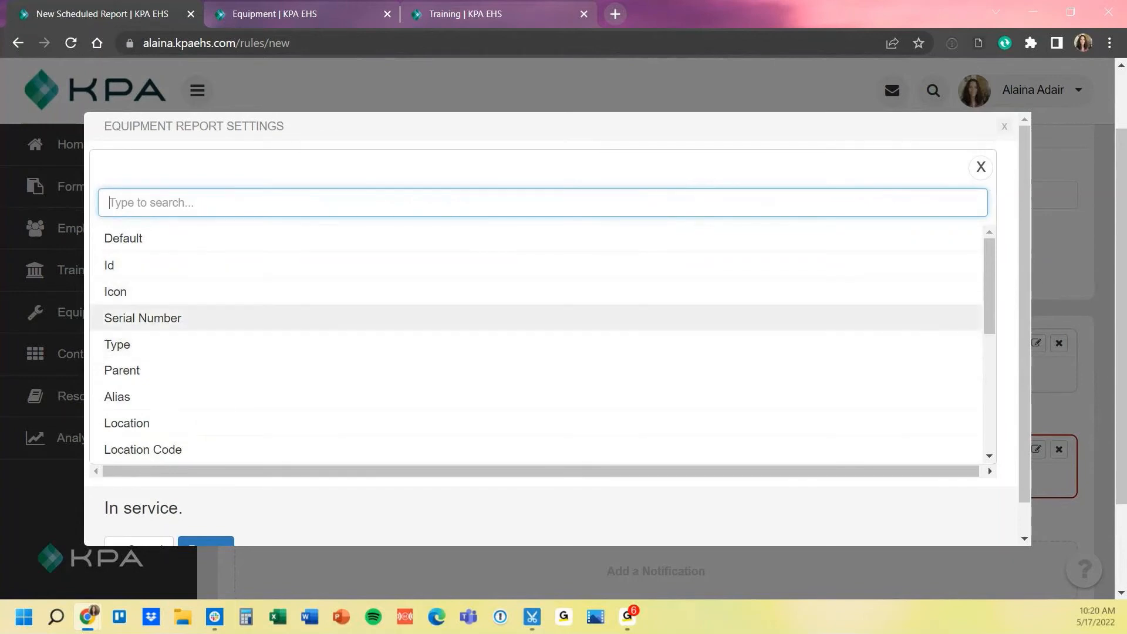
scroll(528, 318, "down", 3)
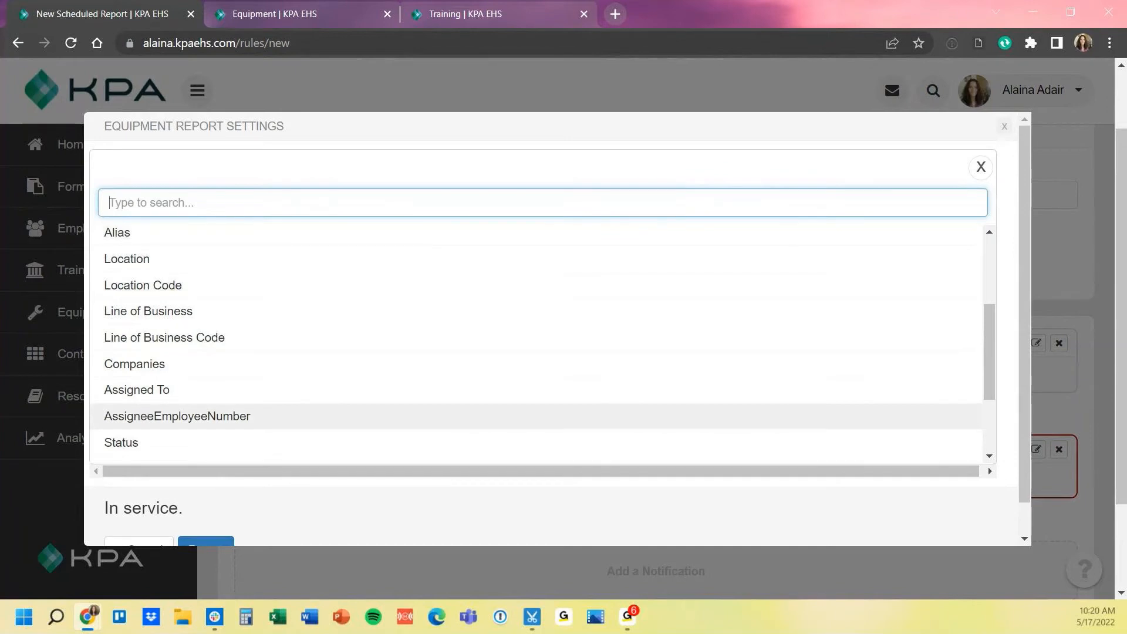
scroll(528, 416, "down", 3)
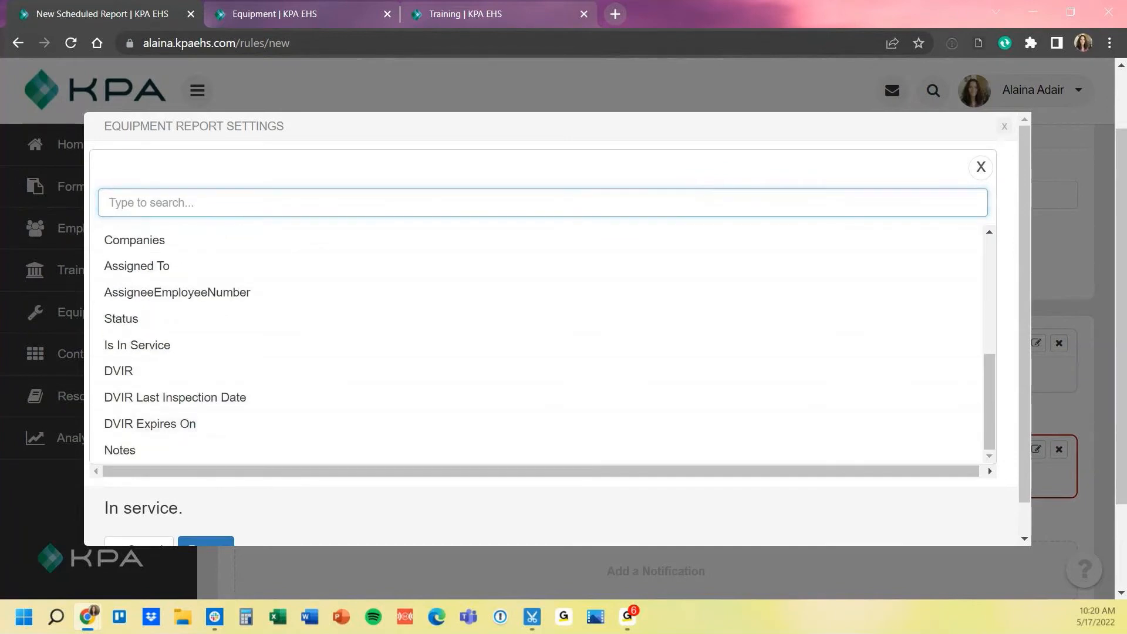
left_click(13, 183)
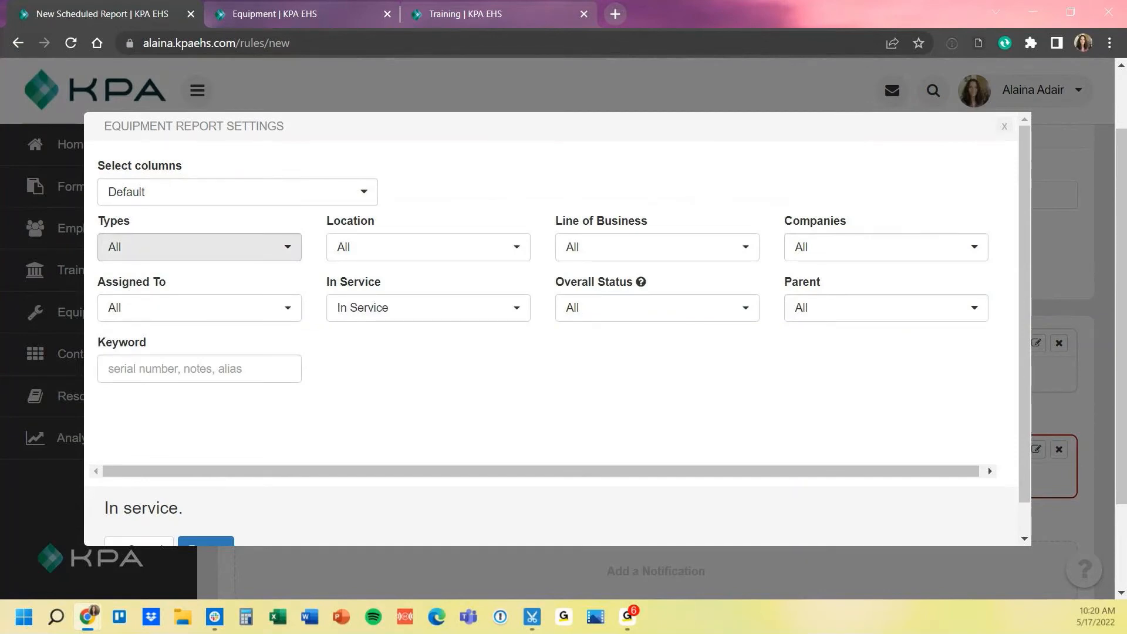
left_click(199, 247)
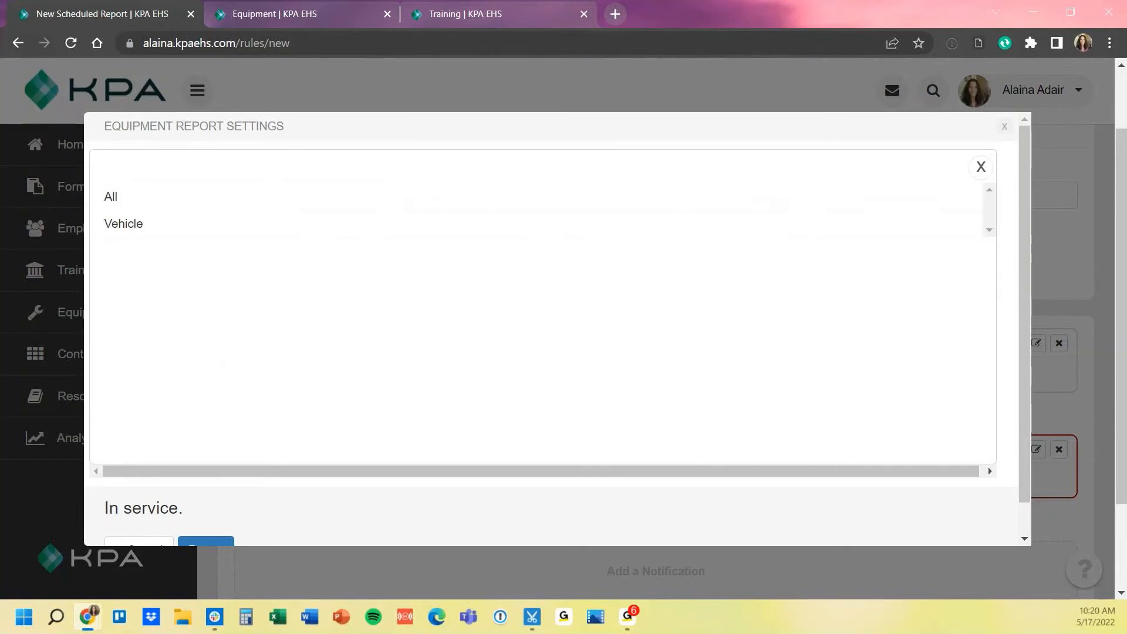
left_click(981, 167)
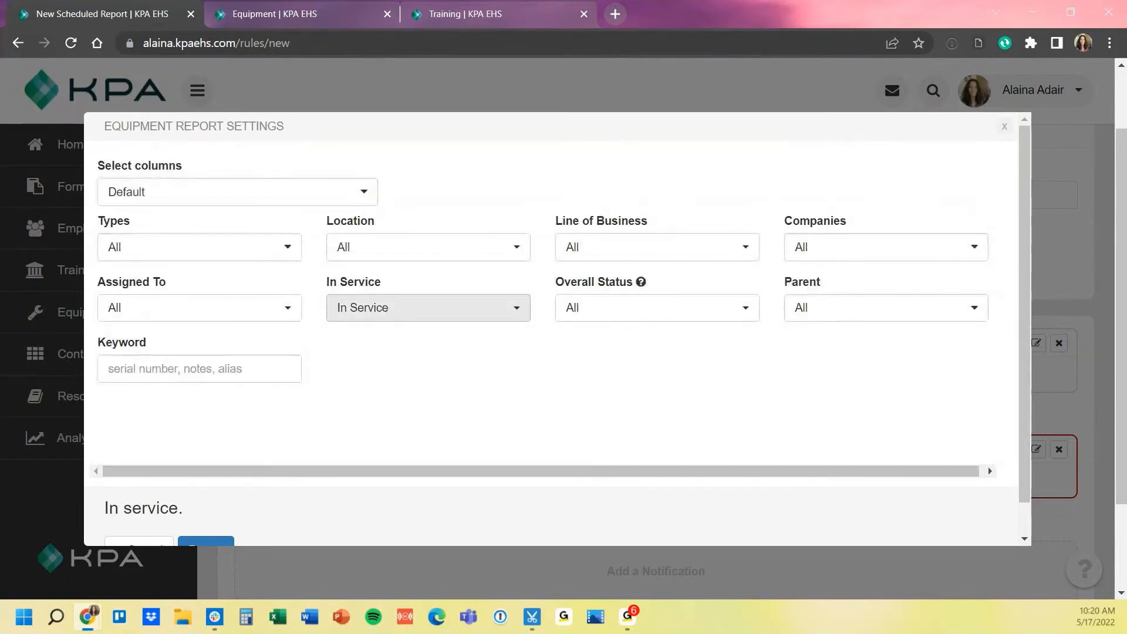
Try Out of Service for the equipment report's In Service filter and set it back to In Service
left_click(428, 307)
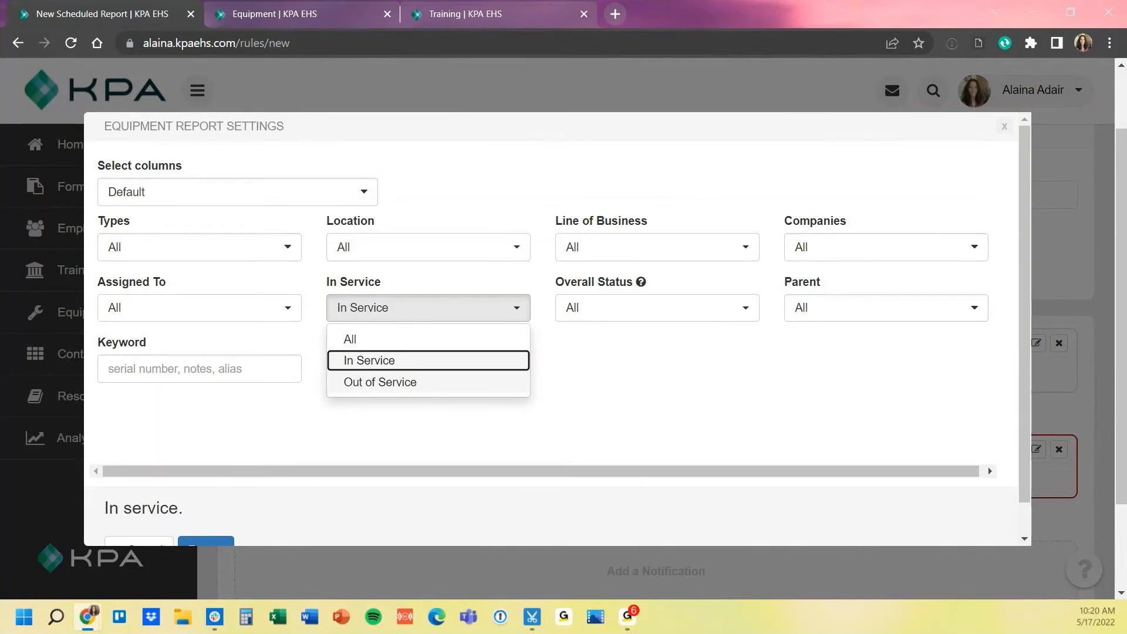
left_click(379, 382)
left_click(428, 308)
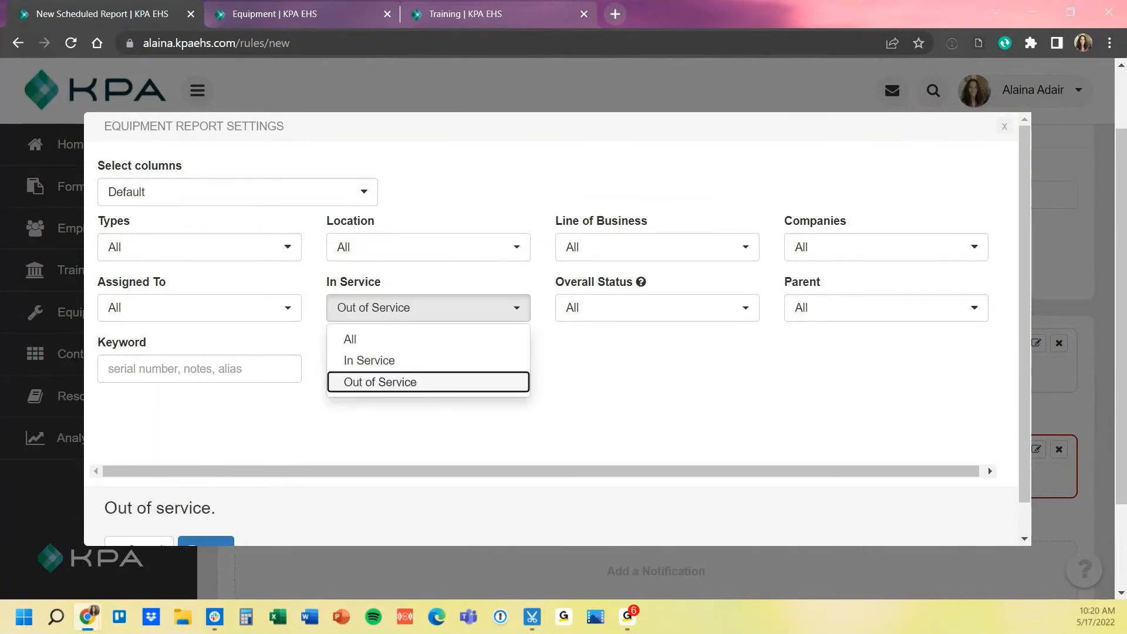
key("Up")
key("Return")
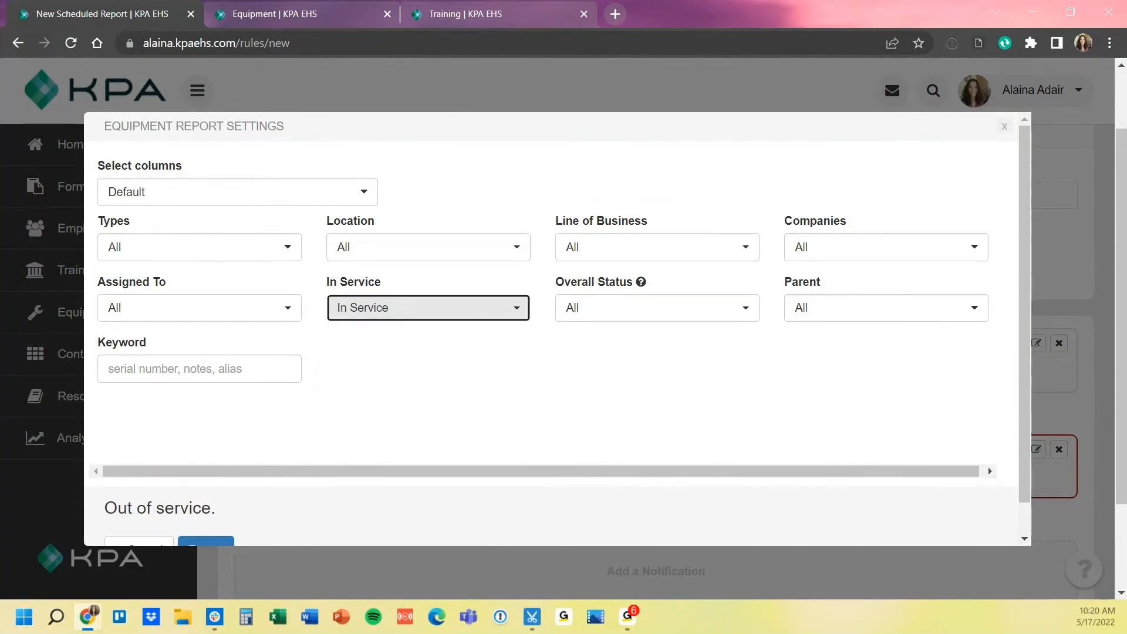
Filter the equipment report's Overall Status to Expired and Expiring, and finish the report settings
key("Tab")
key("space")
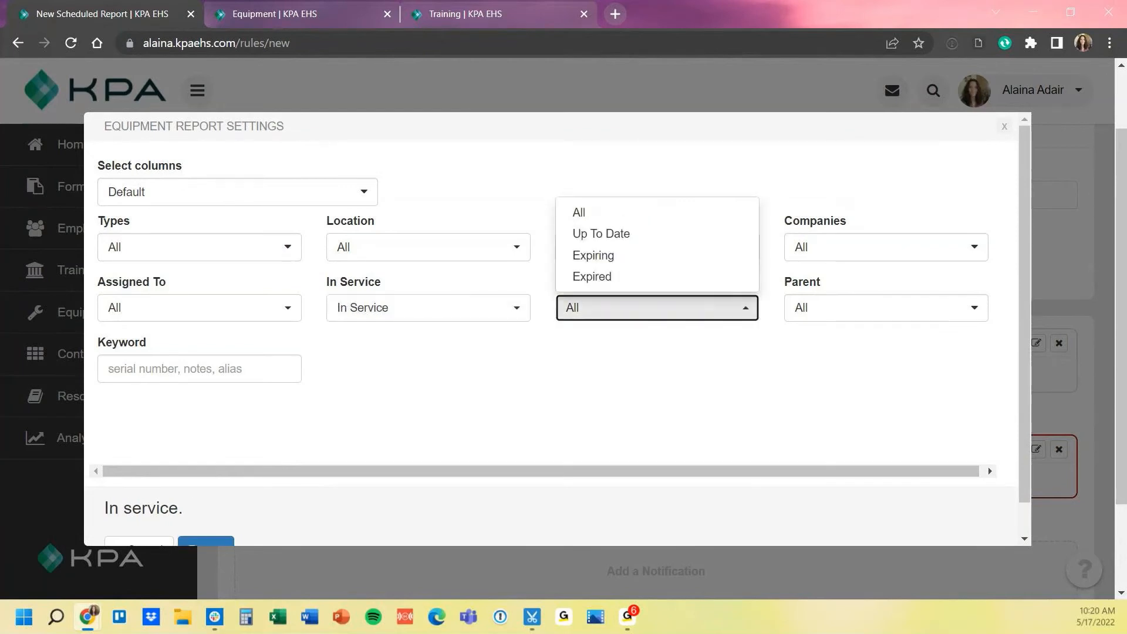
key("Down")
key("Down")
key("Down")
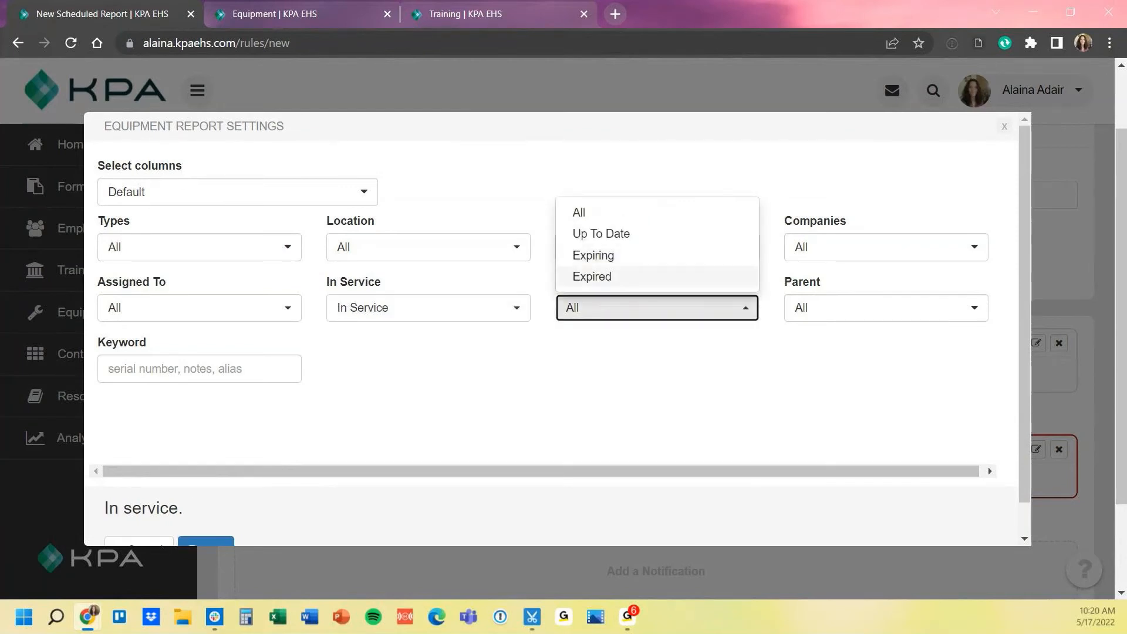
key("Return")
key("space")
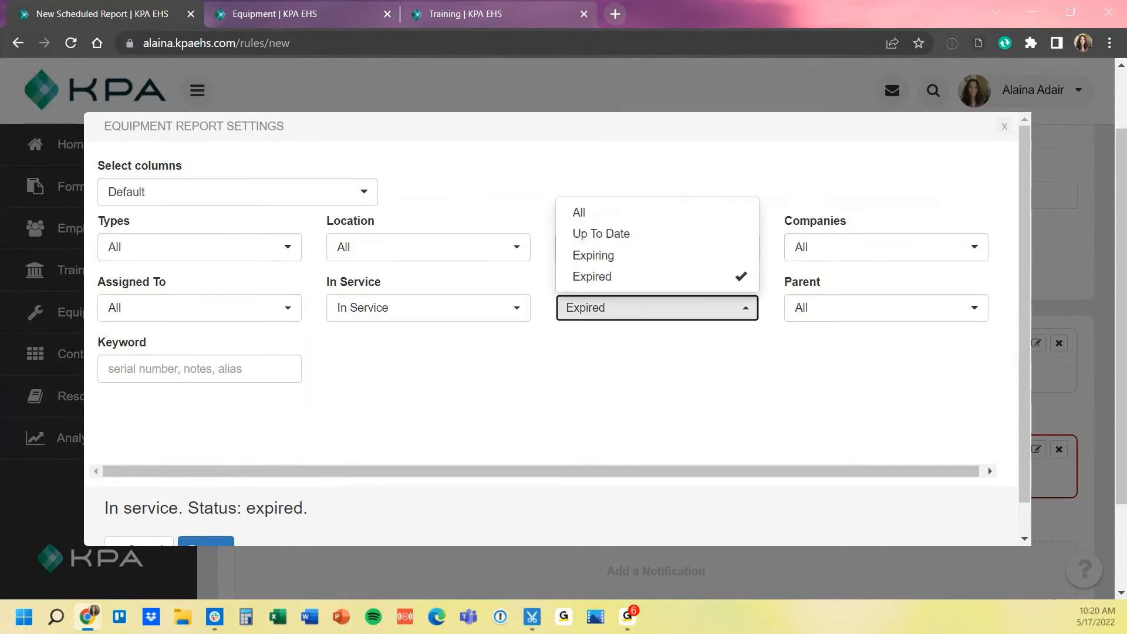
key("Up")
key("Return")
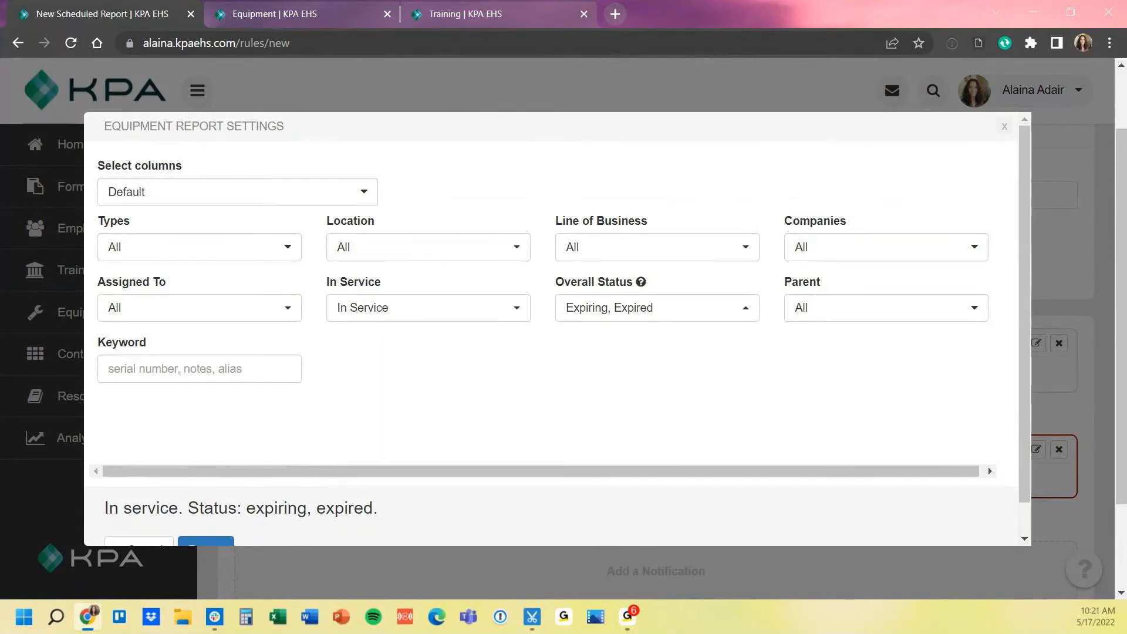
scroll(558, 329, "down", 1)
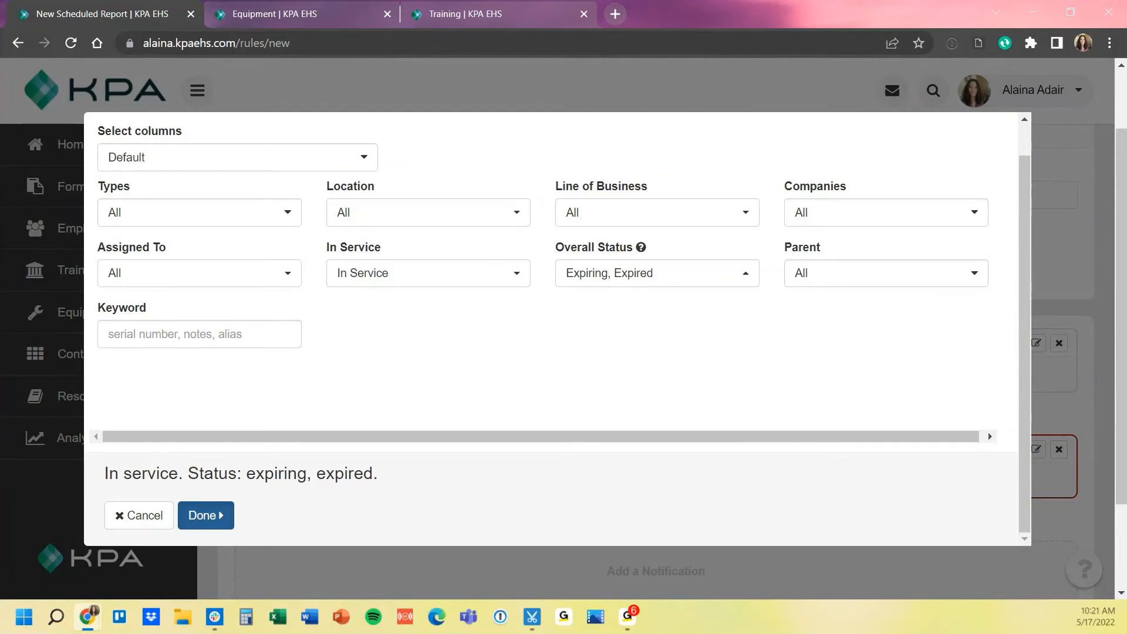
left_click(205, 515)
Add a notification and choose the report creator as the individual recipient
scroll(656, 405, "down", 2)
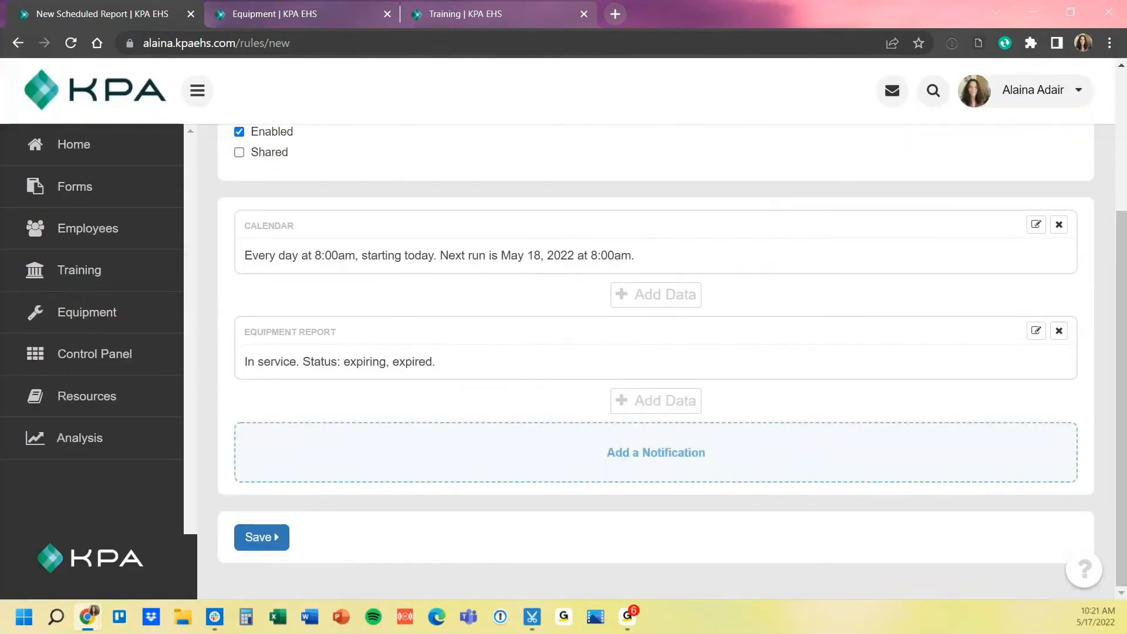
left_click(655, 452)
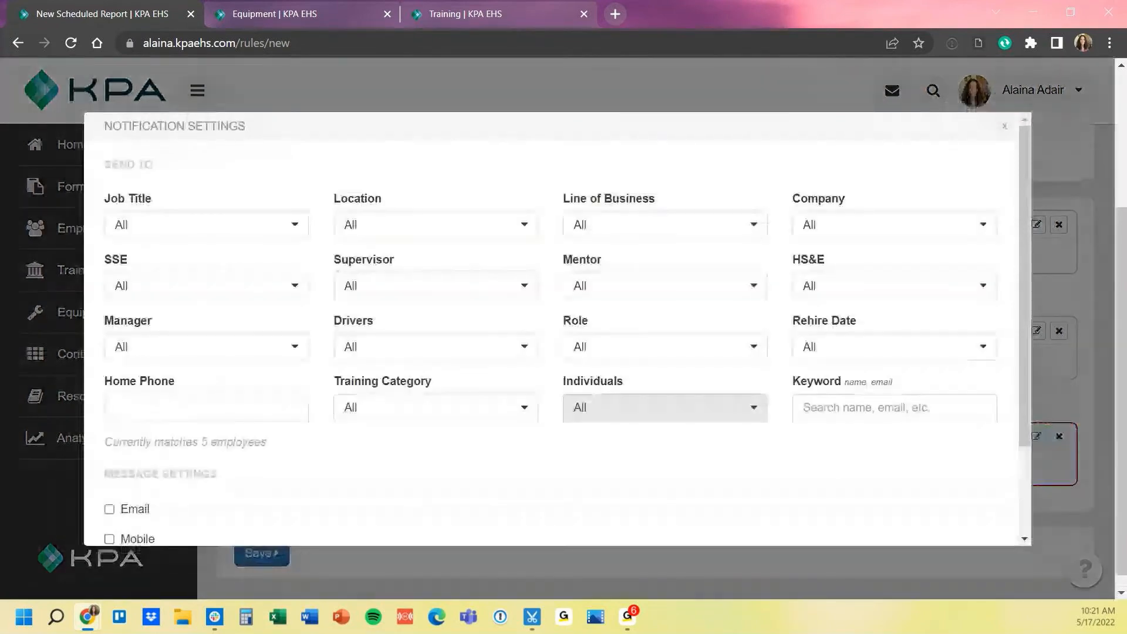
left_click(663, 407)
left_click(640, 463)
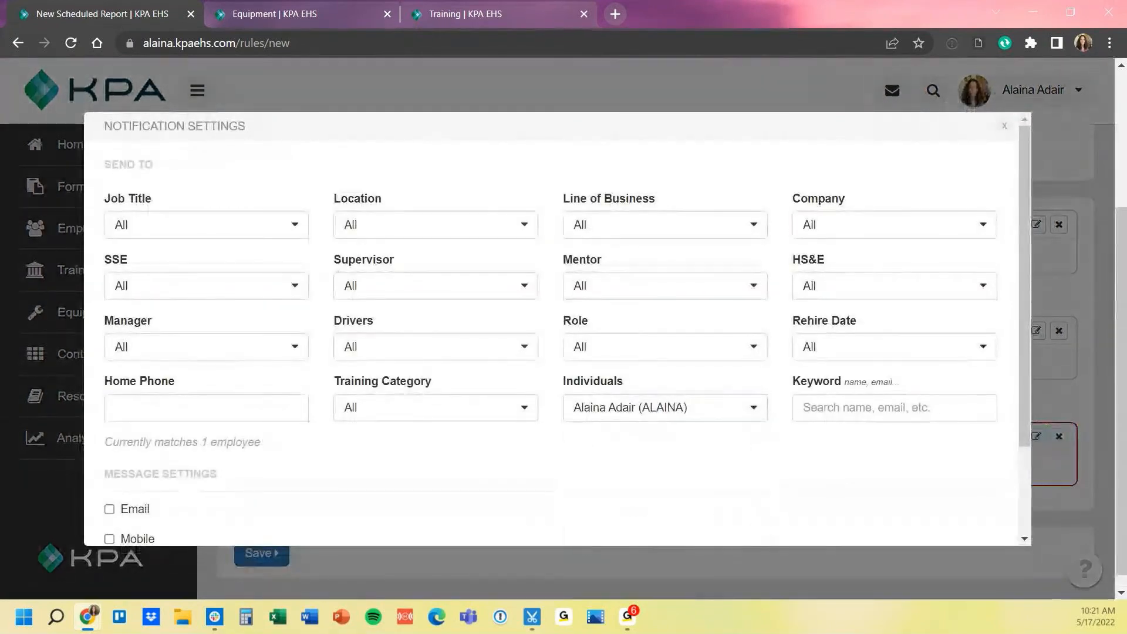
Enable the notification's email and enter "Equipment Status Report" as both its subject and its body
scroll(557, 329, "down", 3)
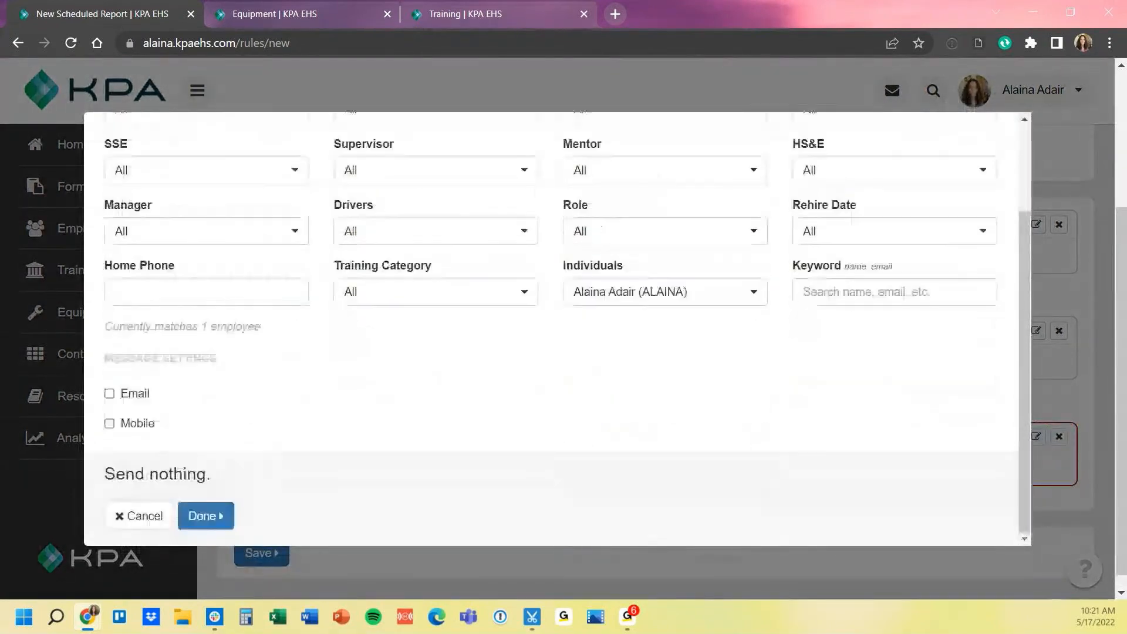
left_click(109, 393)
left_click(176, 449)
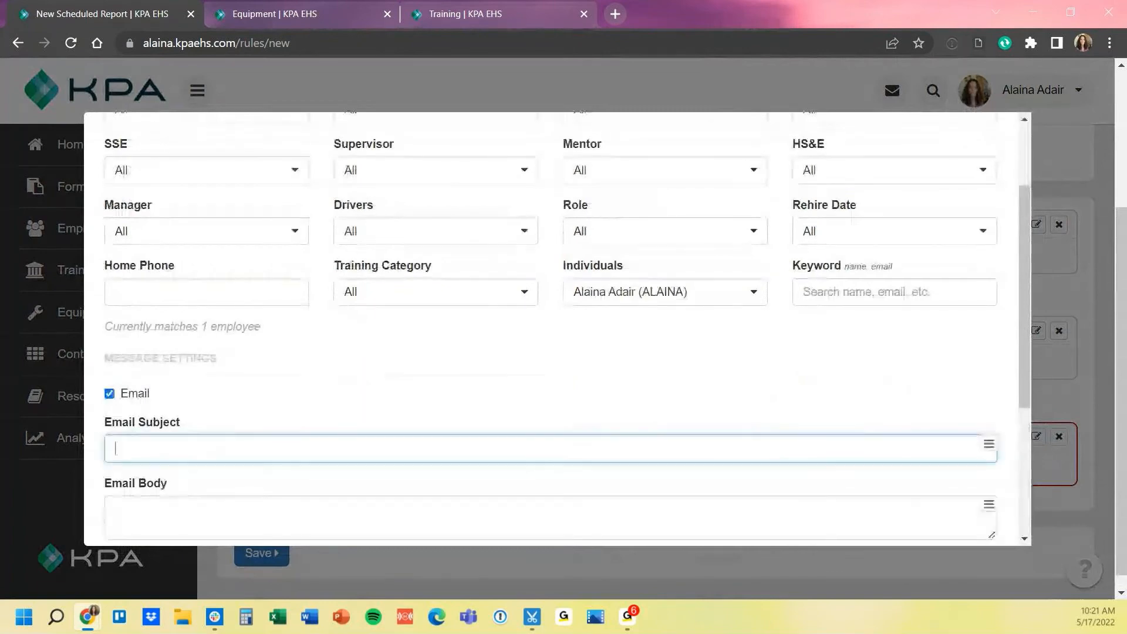
type("Equipment ")
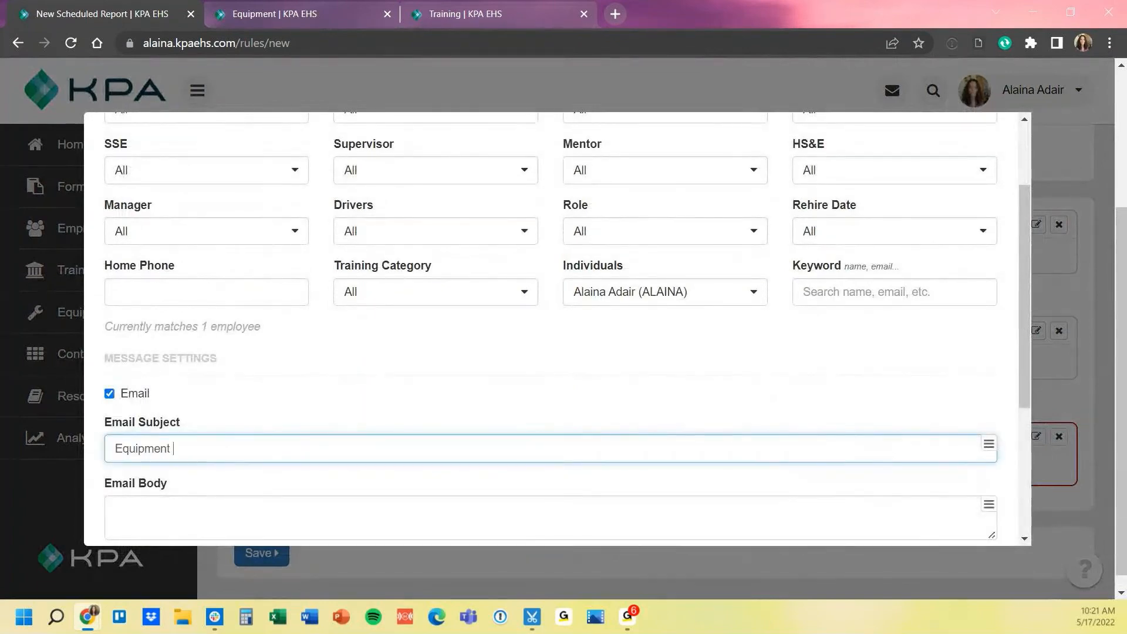
type("Status Report")
key("ctrl+a")
key("ctrl+c")
left_click(177, 512)
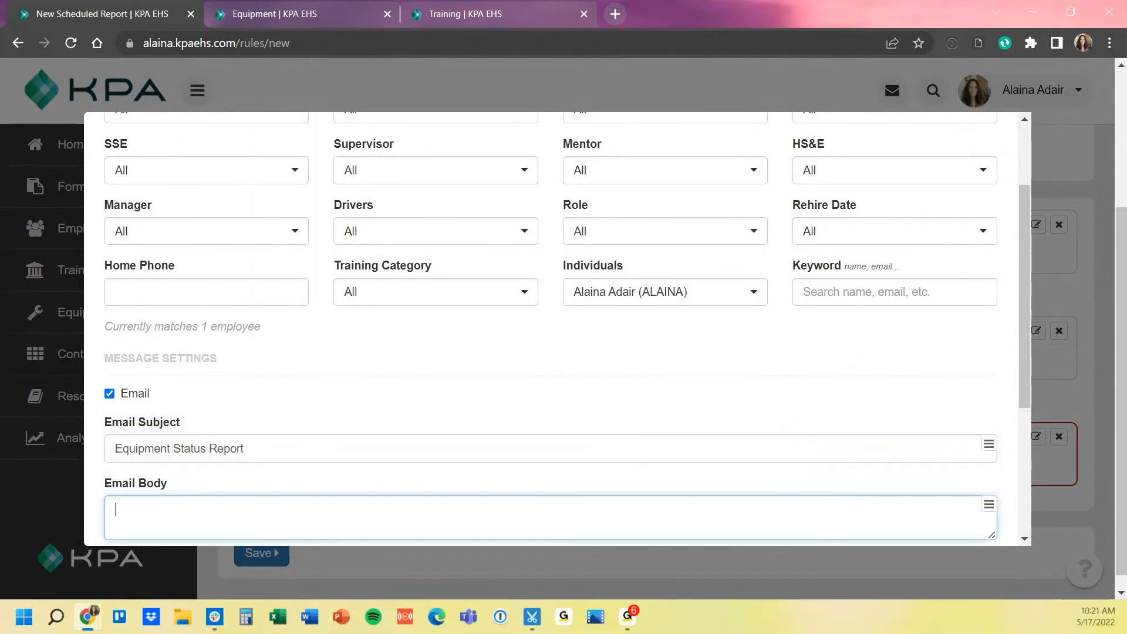
key("ctrl+v")
Attach the Equipment Report CSV to the notification email
scroll(551, 376, "down", 4)
left_click(550, 345)
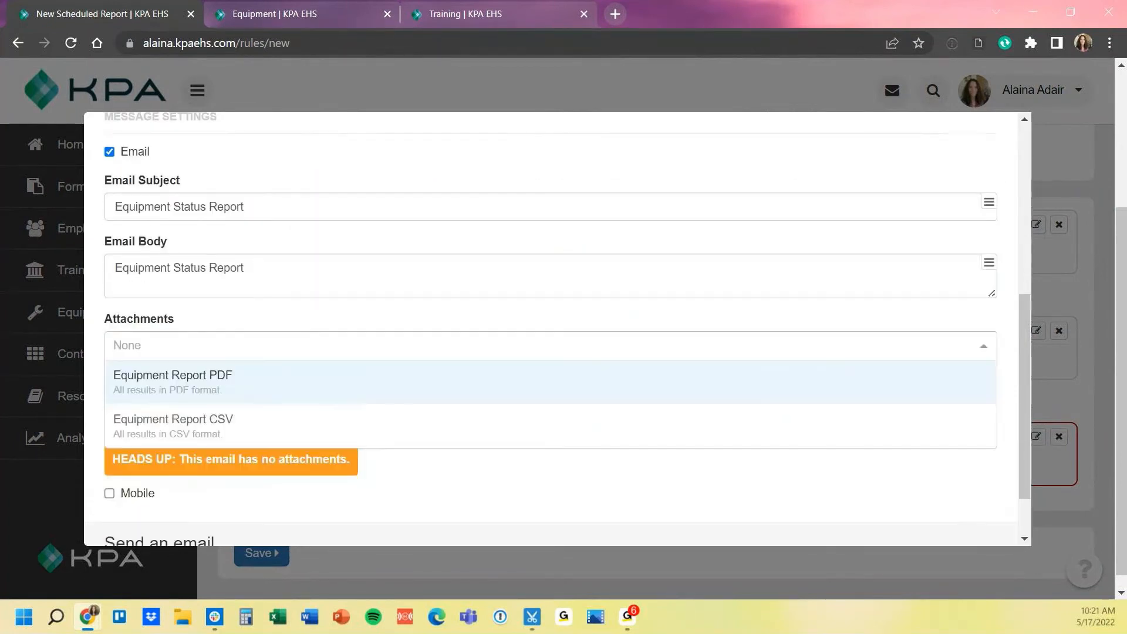
scroll(550, 345, "down", 2)
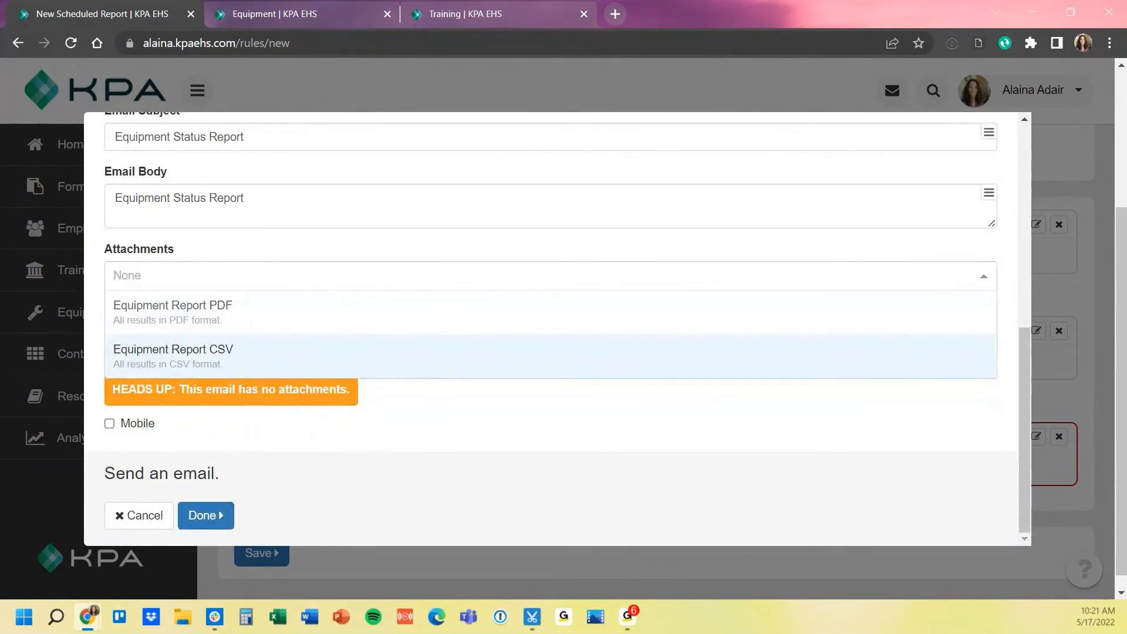
left_click(173, 356)
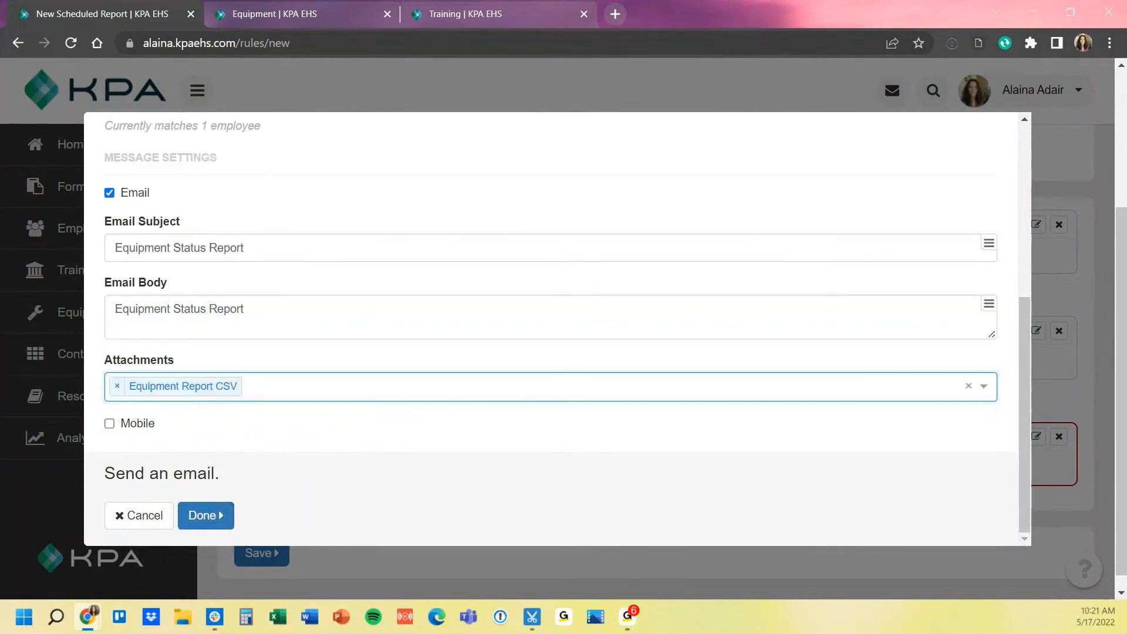
Attach the Equipment Report PDF to the notification email as well, finish the notification, and save the scheduled report
left_click(352, 385)
left_click(172, 354)
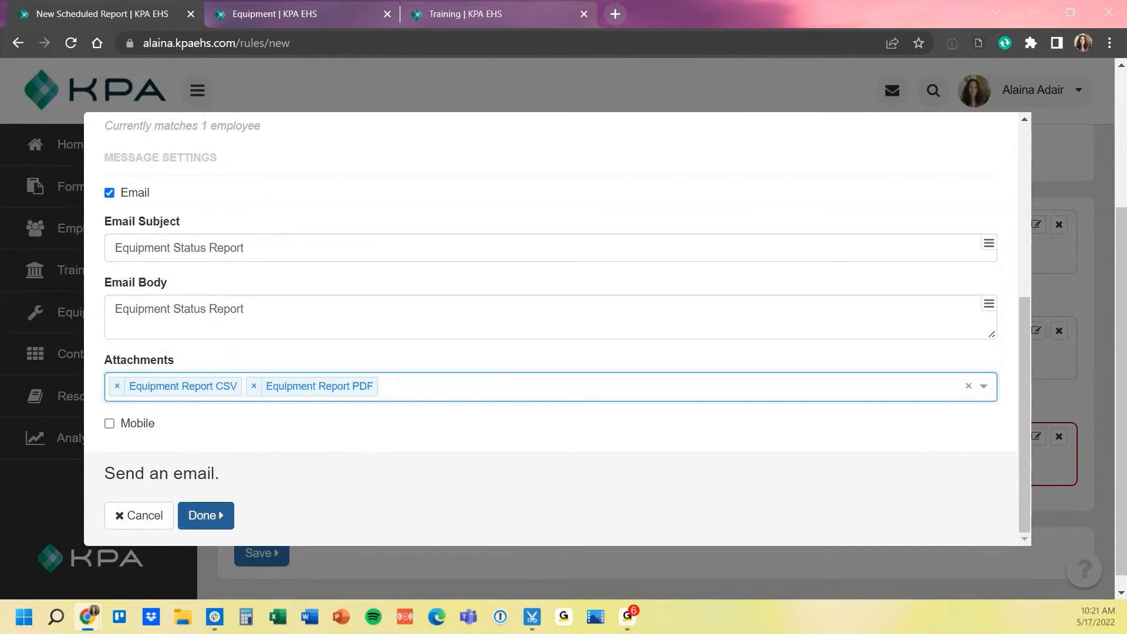
left_click(205, 515)
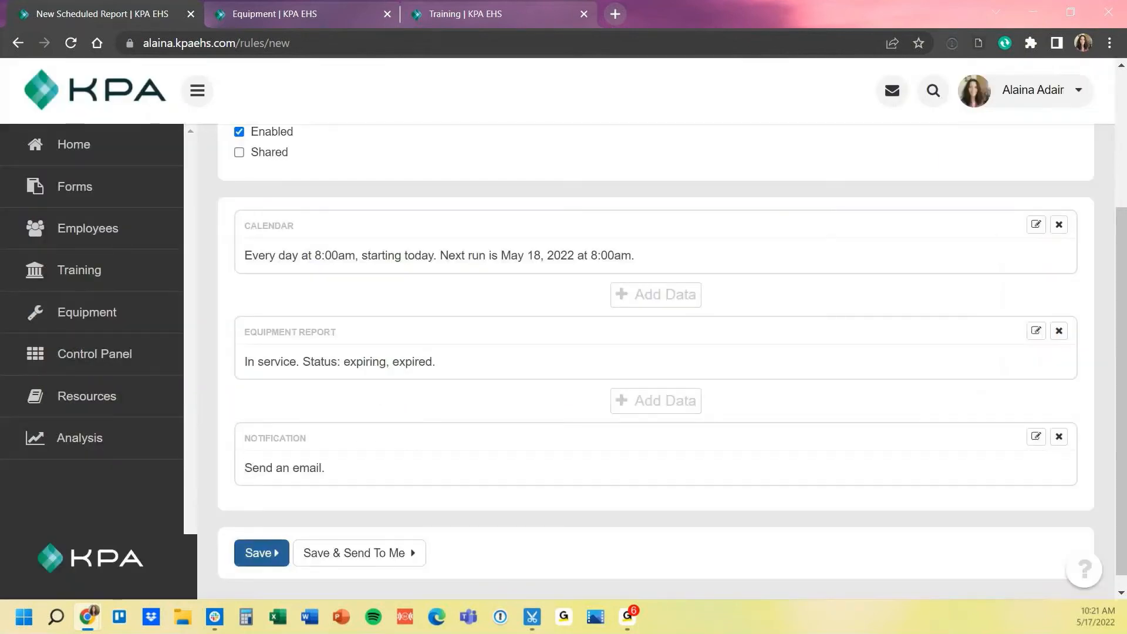
left_click(261, 553)
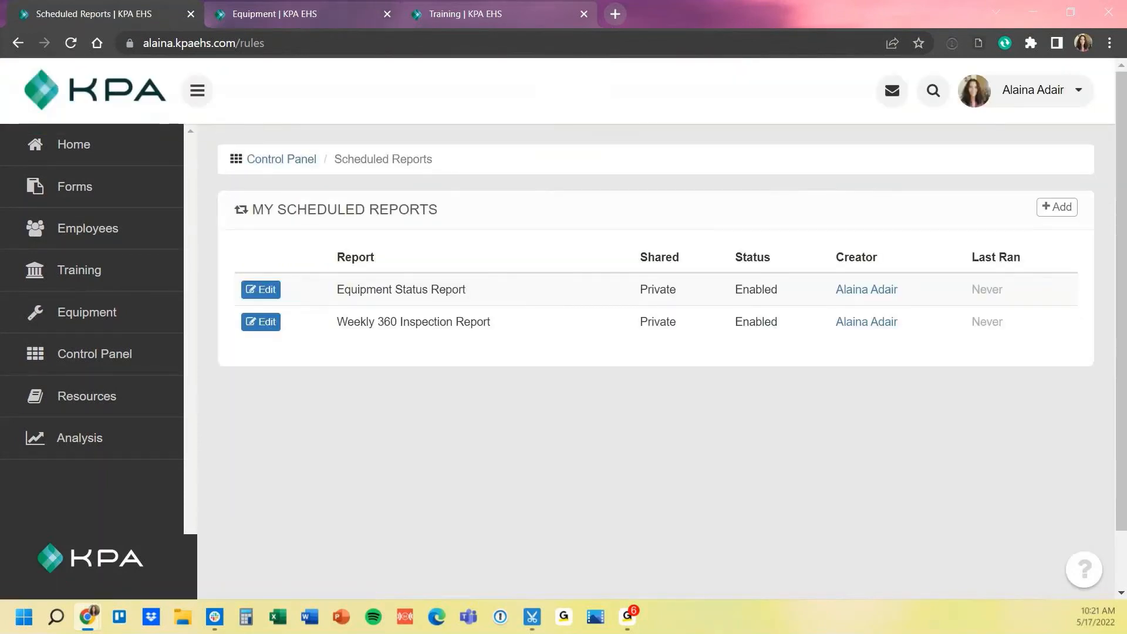
Close the equipment page, open the Training Status Report, and run an unfiltered search in the Trainings view
left_click(387, 14)
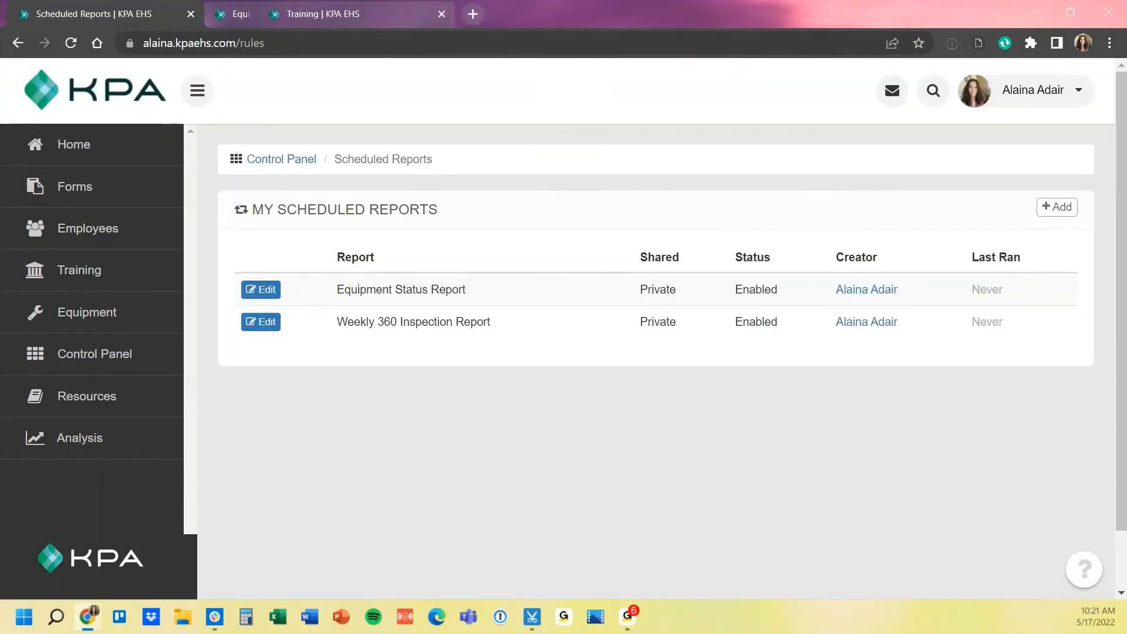
left_click(300, 14)
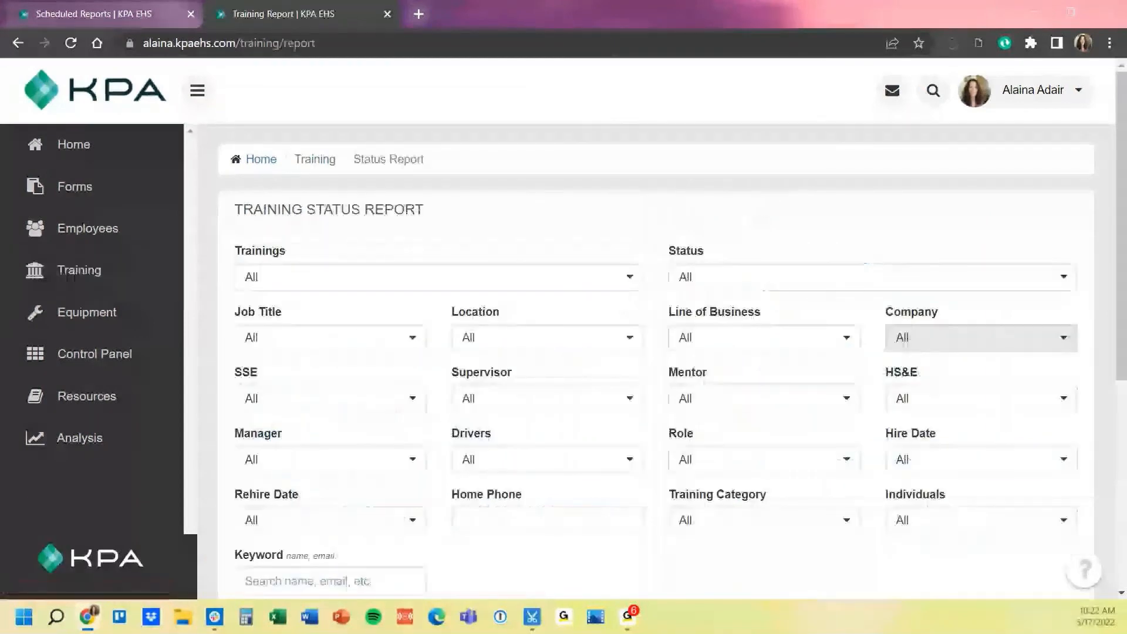
scroll(655, 352, "down", 4)
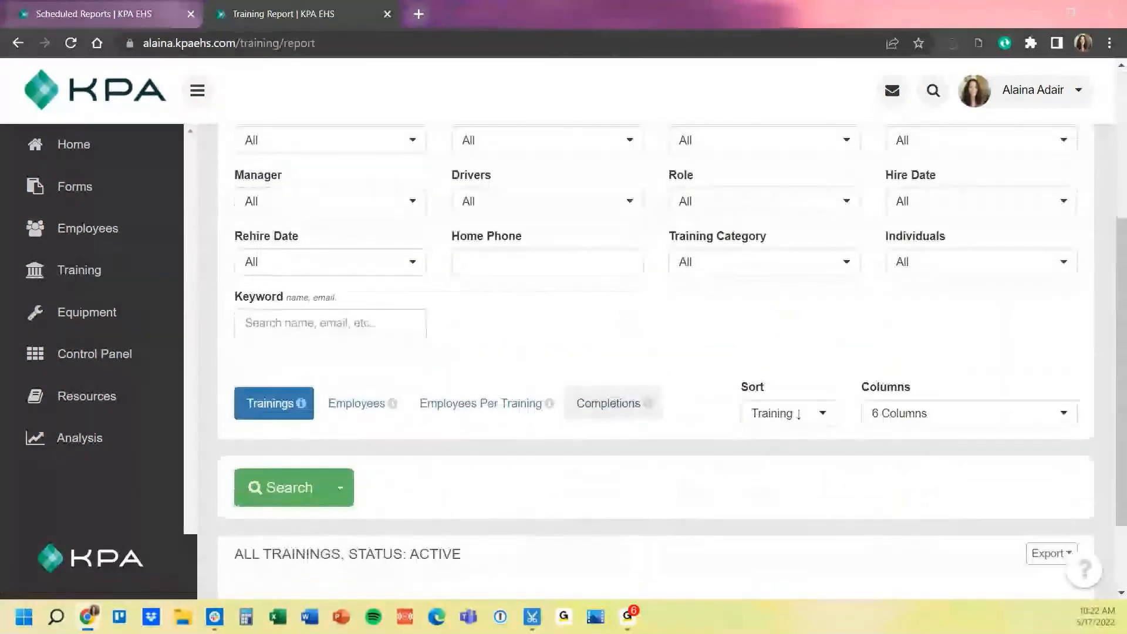
scroll(655, 352, "down", 1)
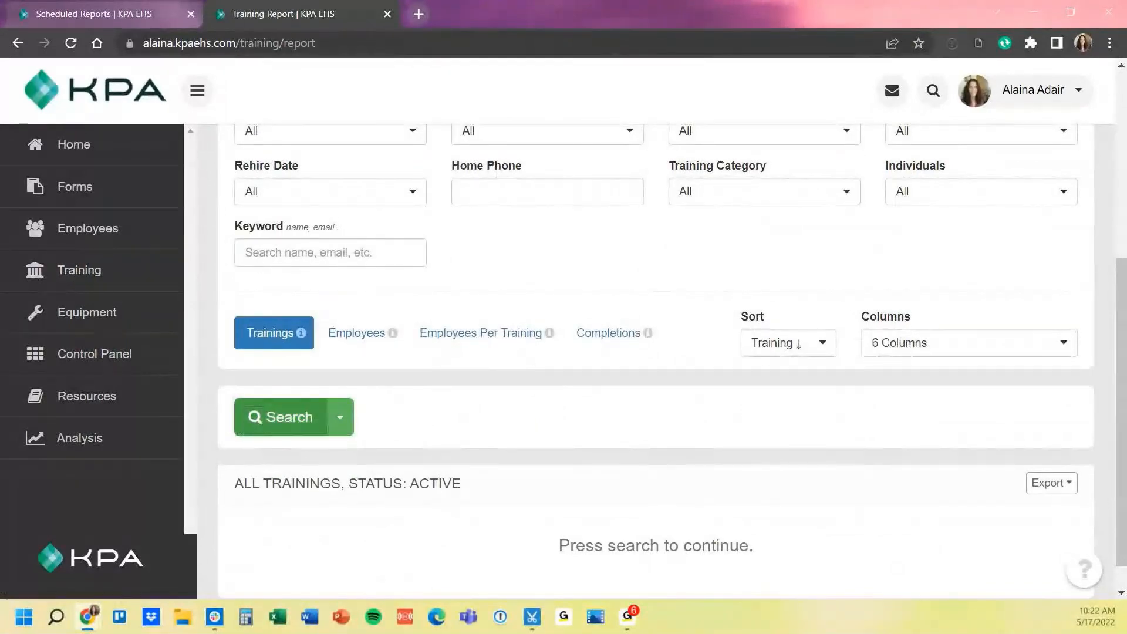
left_click(282, 417)
scroll(282, 417, "down", 1)
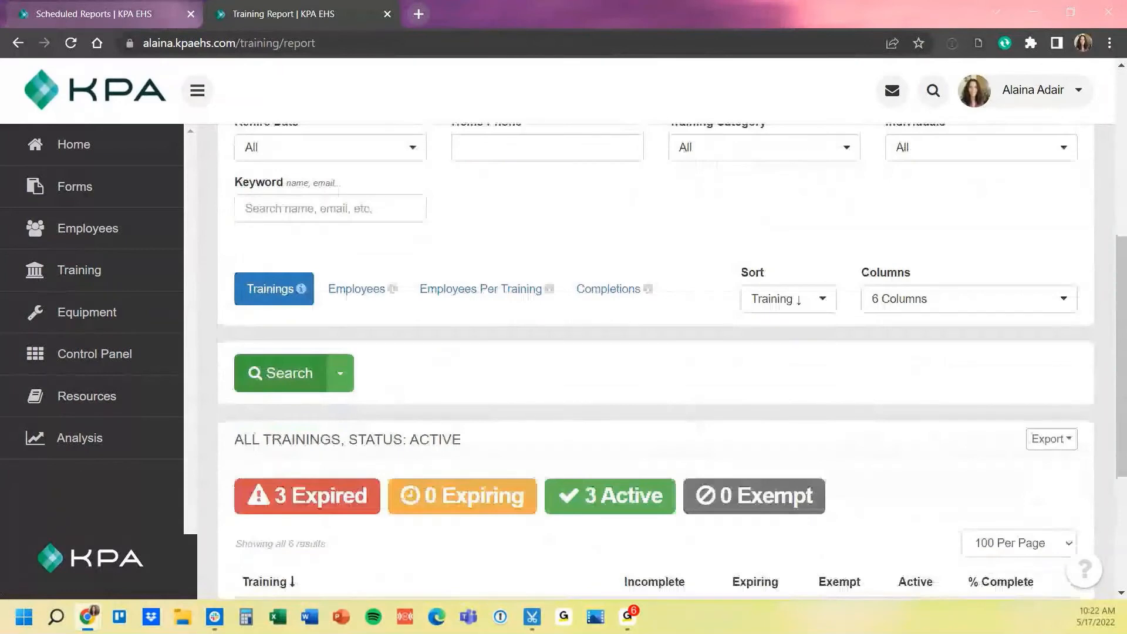
scroll(655, 352, "down", 2)
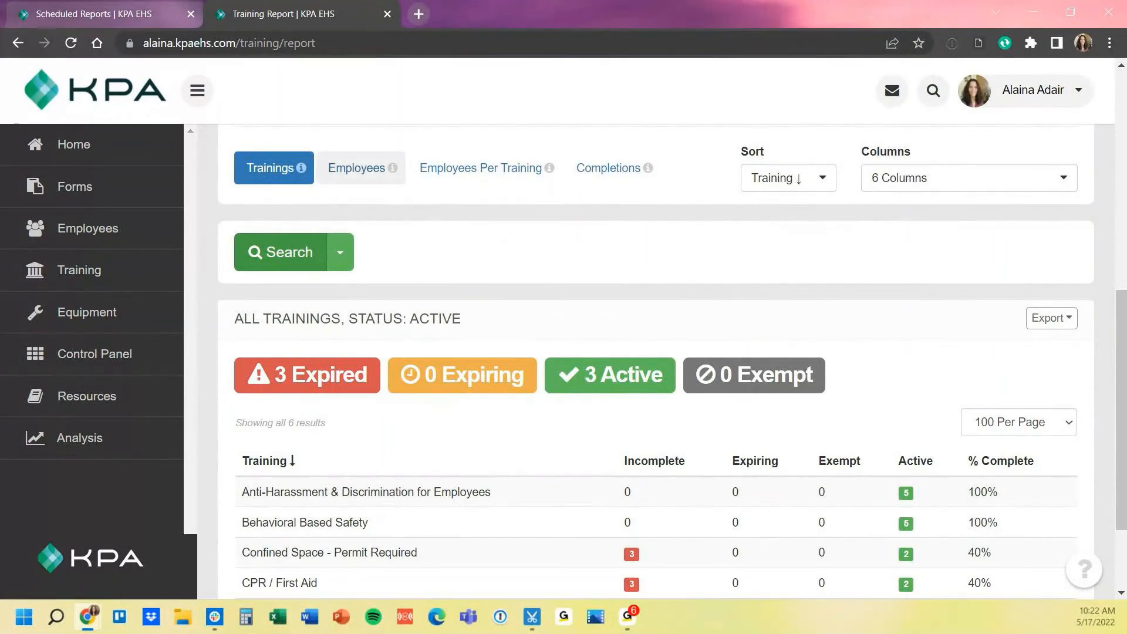
Switch the training report to the Employees view and examine each employee's status and deficiencies
left_click(360, 169)
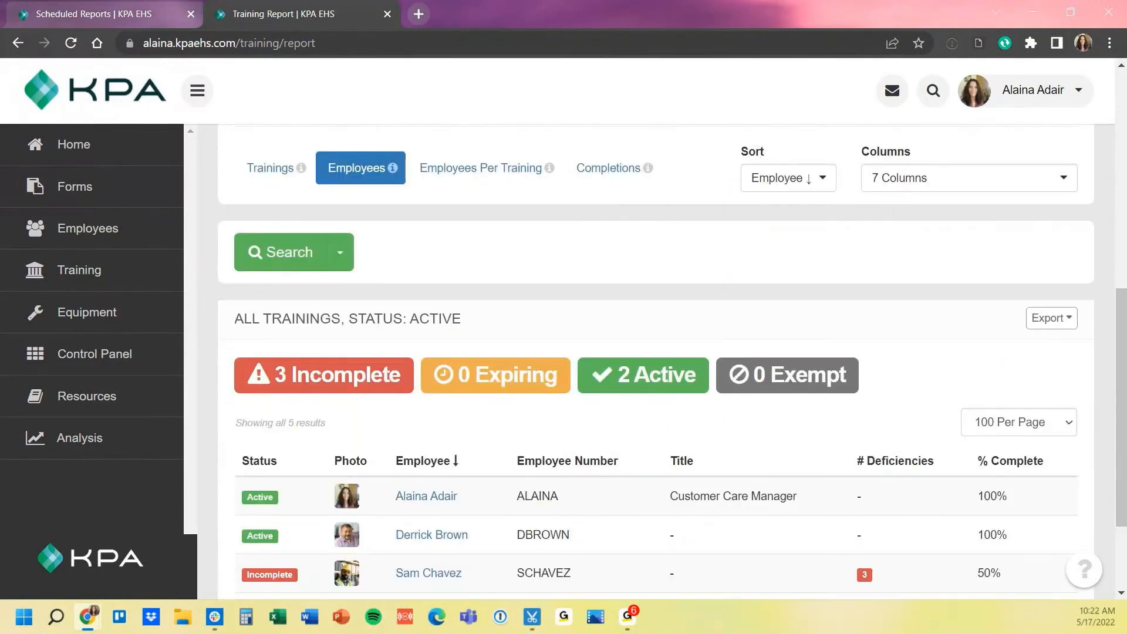
scroll(655, 368, "down", 3)
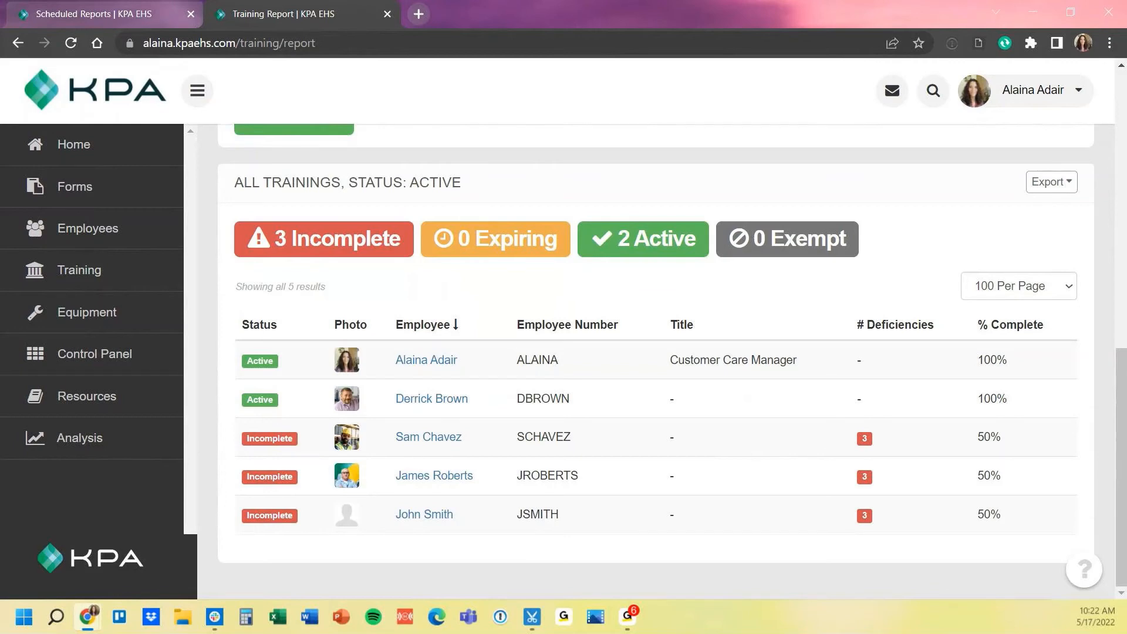
scroll(655, 362, "up", 3)
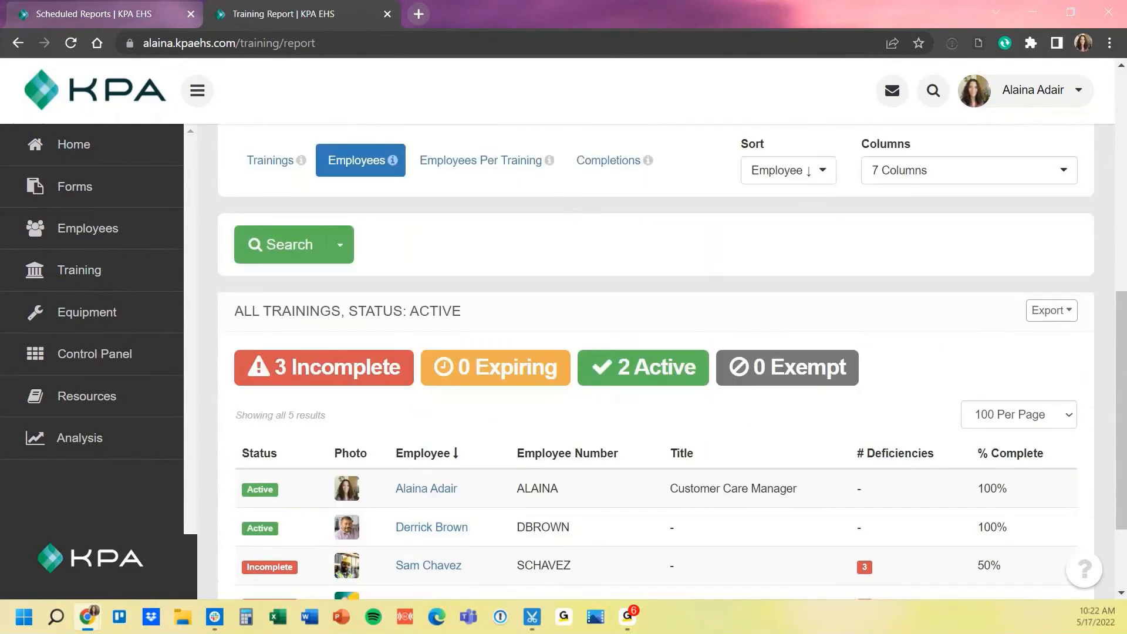
Examine the training results in the Employees Per Training and Completions views, and close the training report
left_click(485, 196)
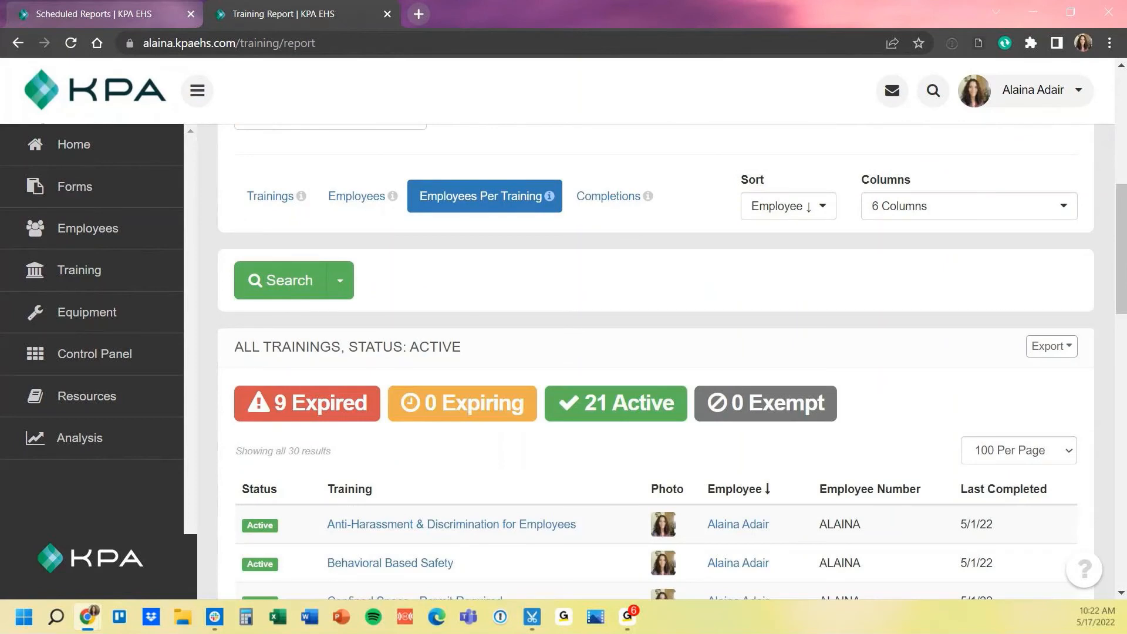
scroll(655, 362, "down", 4)
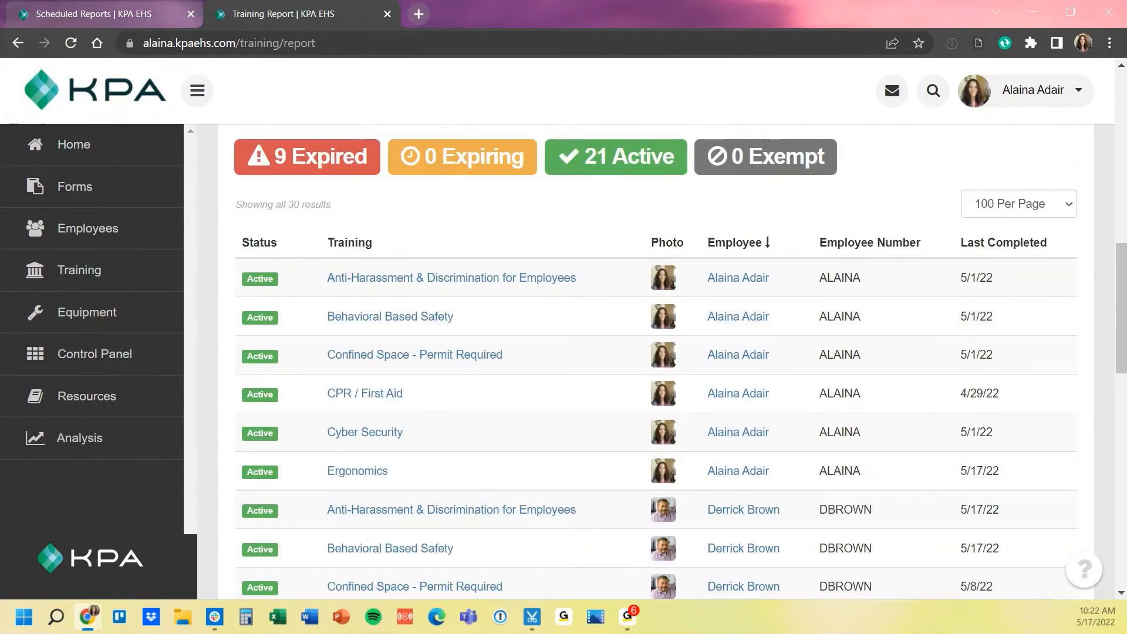
scroll(655, 362, "down", 5)
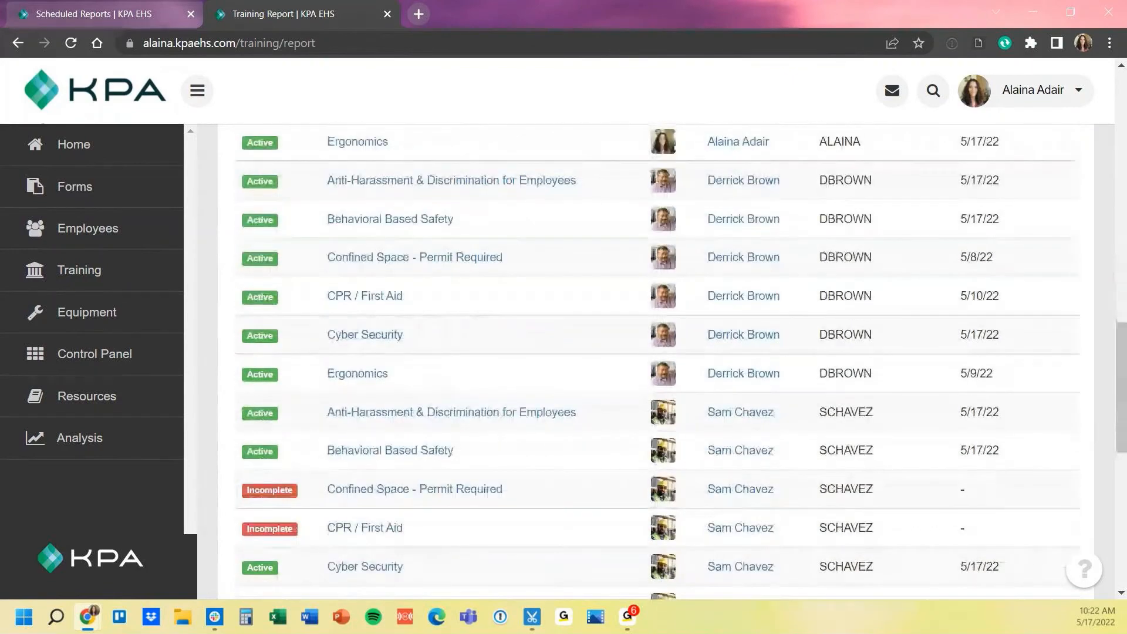
scroll(654, 362, "down", 1)
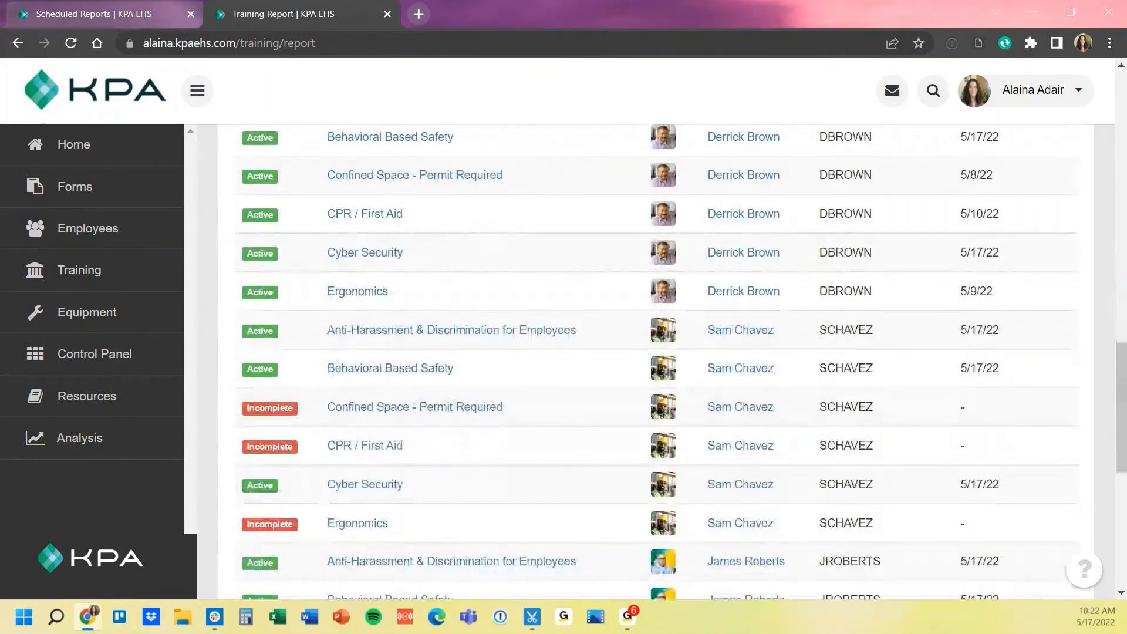
scroll(655, 362, "up", 1)
scroll(655, 362, "up", 7)
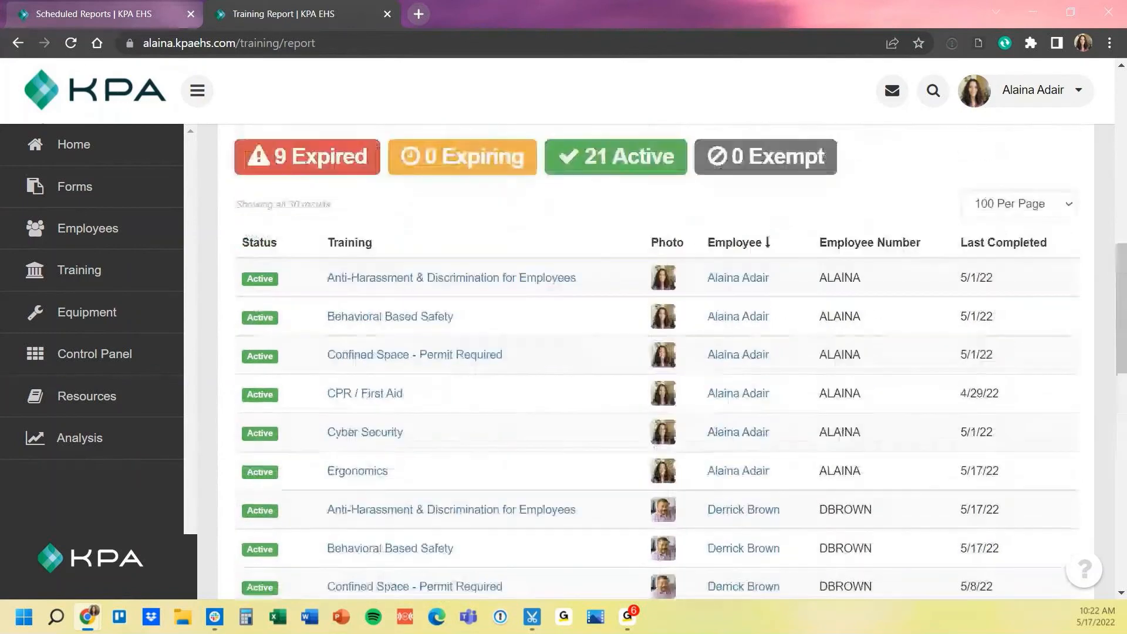
left_click(613, 196)
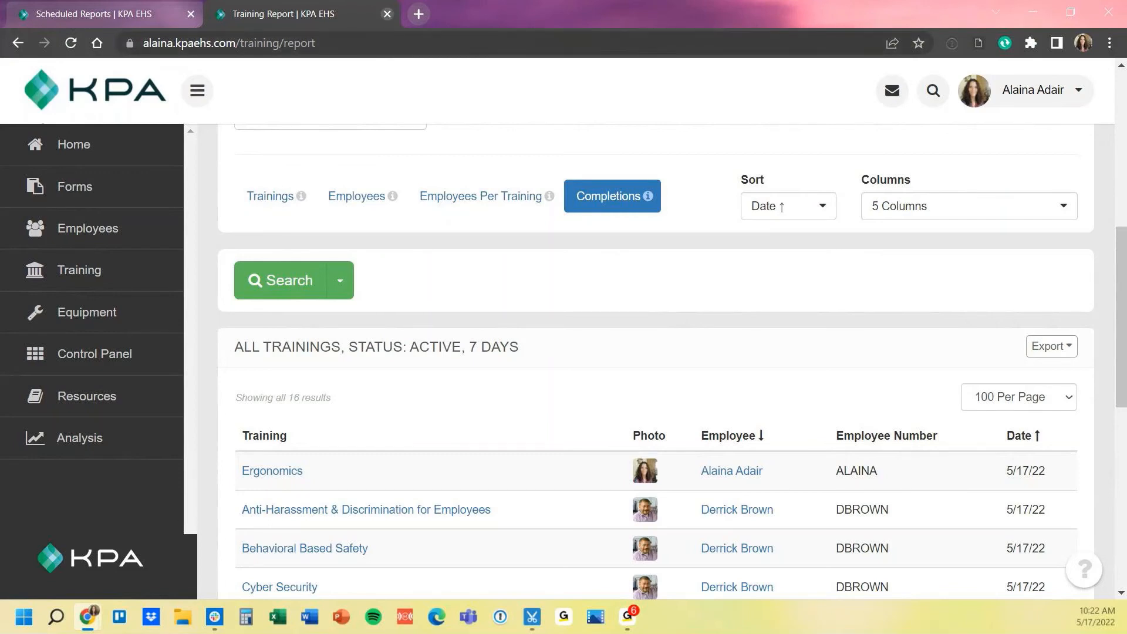
left_click(387, 14)
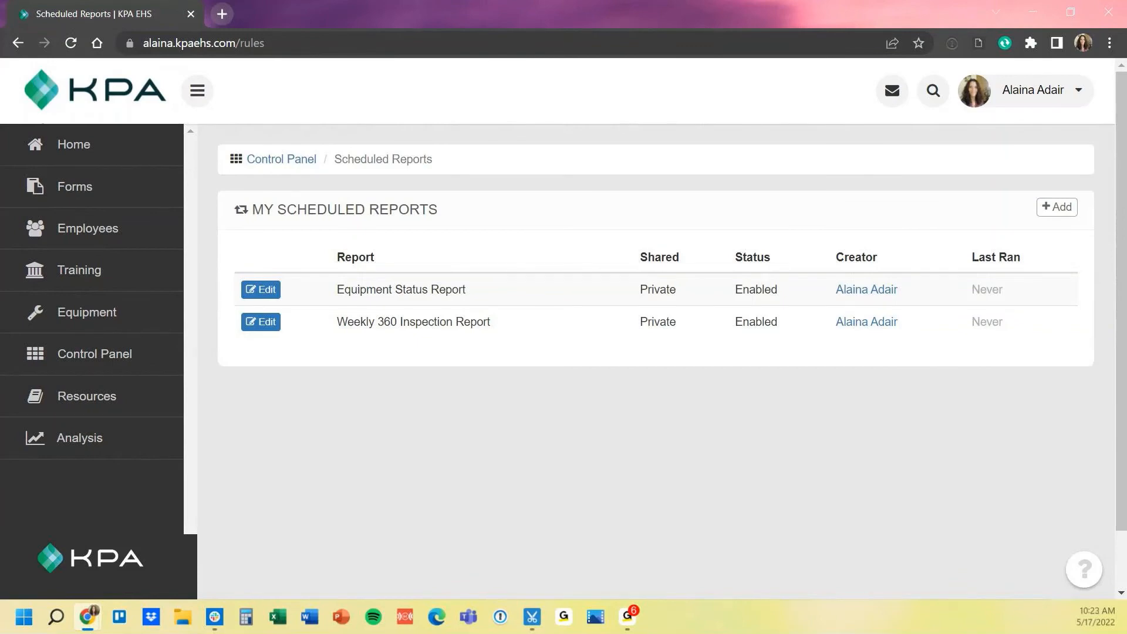
Add a new scheduled report titled "Training Status Report"
left_click(1057, 207)
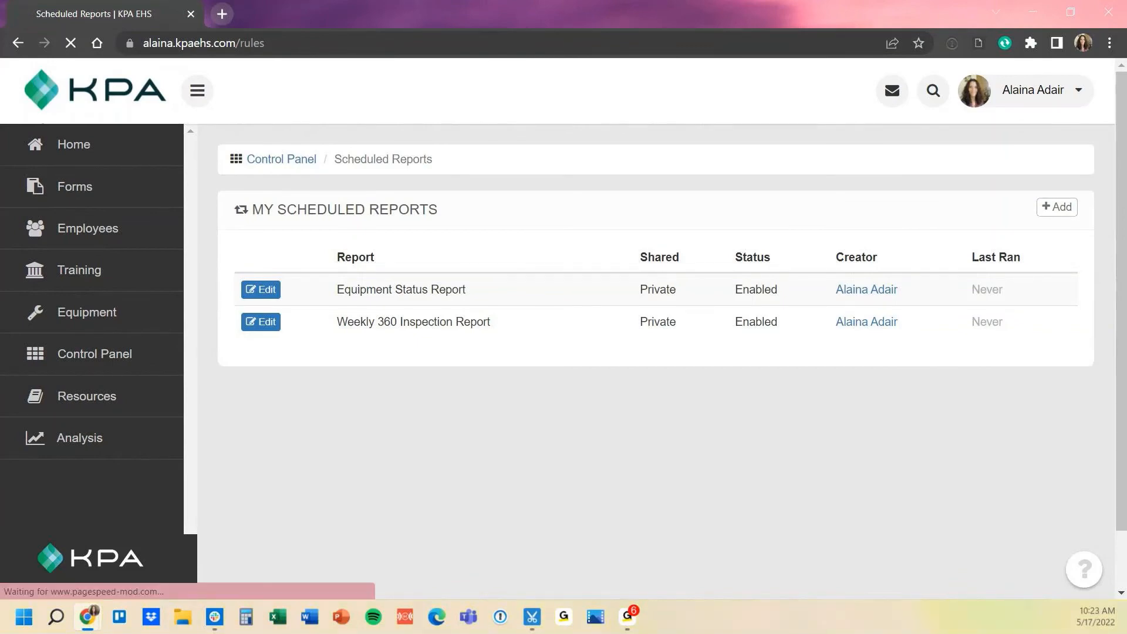
type("Train")
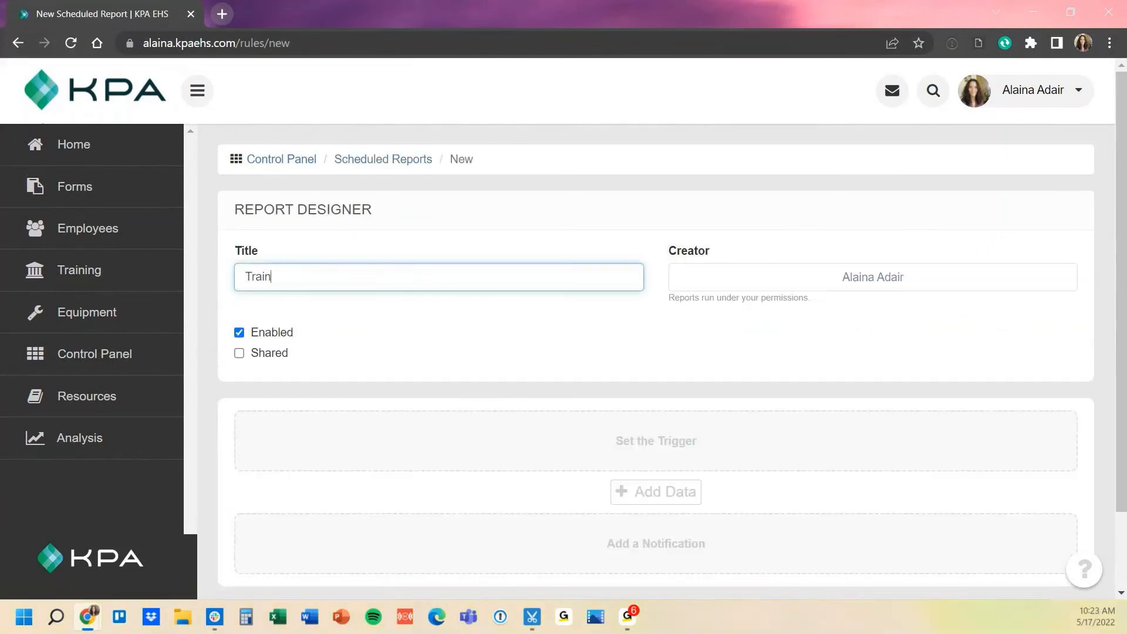
type("ing Status Report")
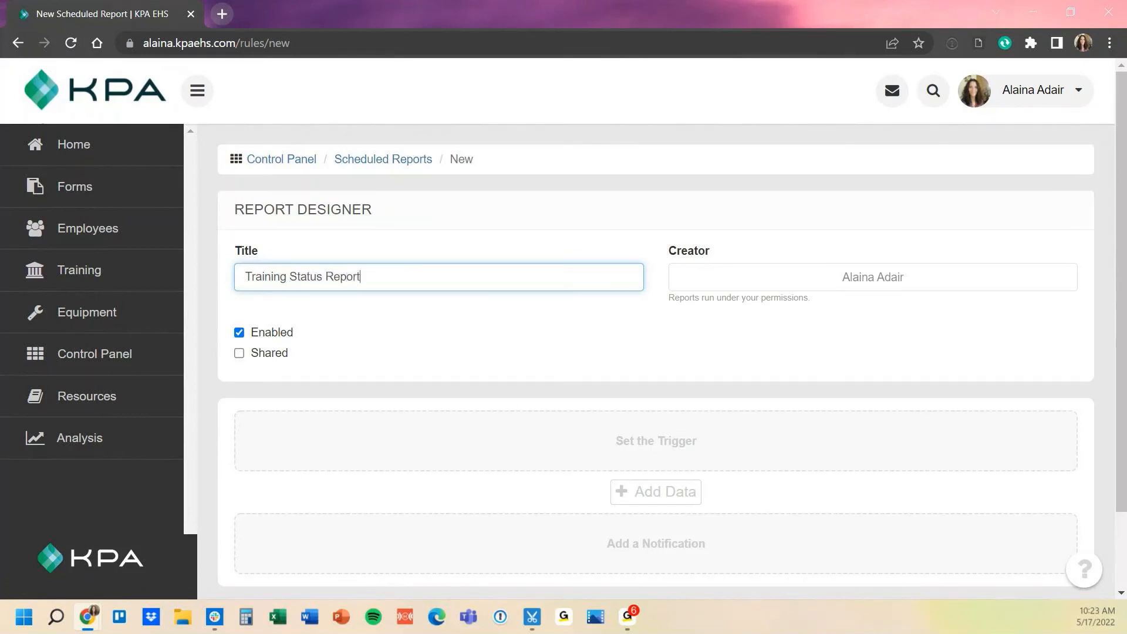
key("ctrl+a")
left_click(446, 343)
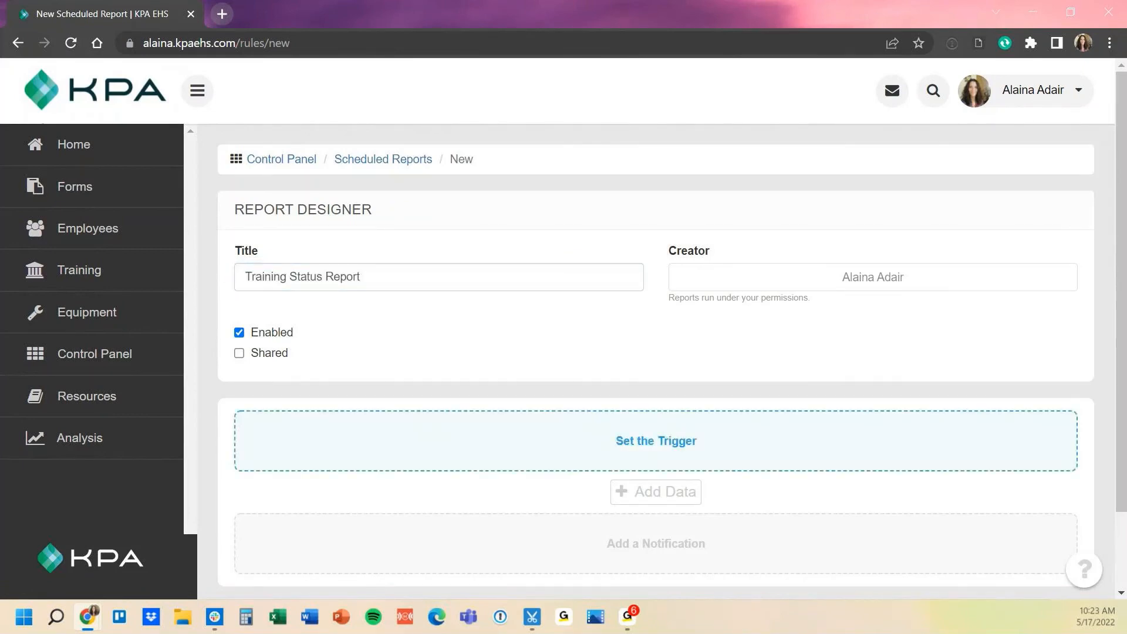
Set the report's calendar trigger to repeat monthly, starting May 1, 2022
left_click(656, 441)
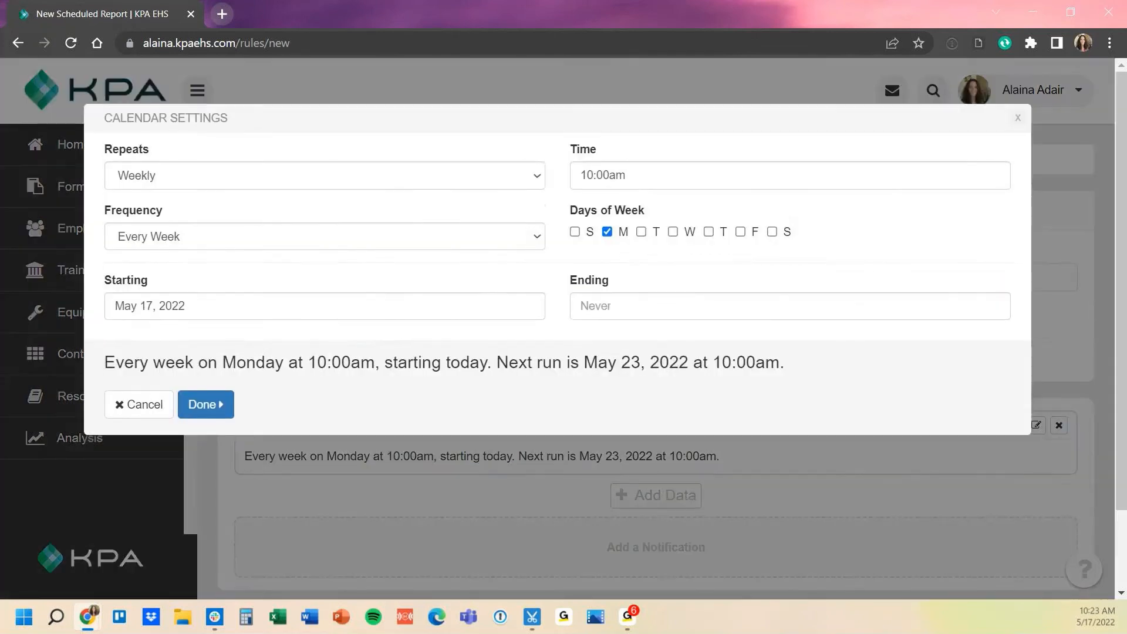
left_click(325, 183)
key("Return")
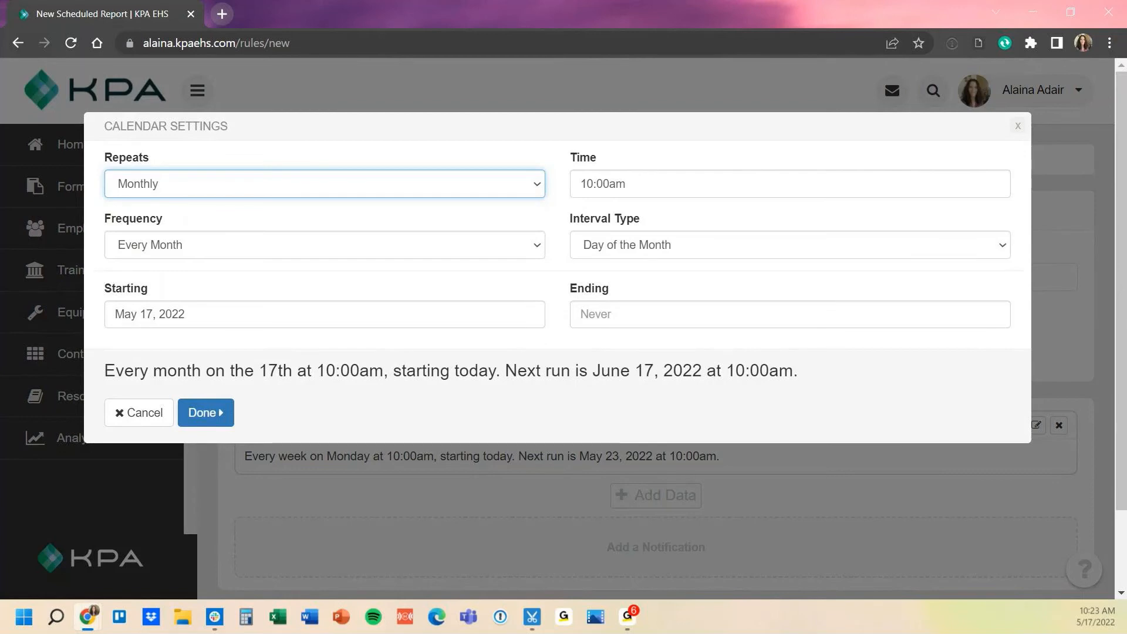
left_click(324, 314)
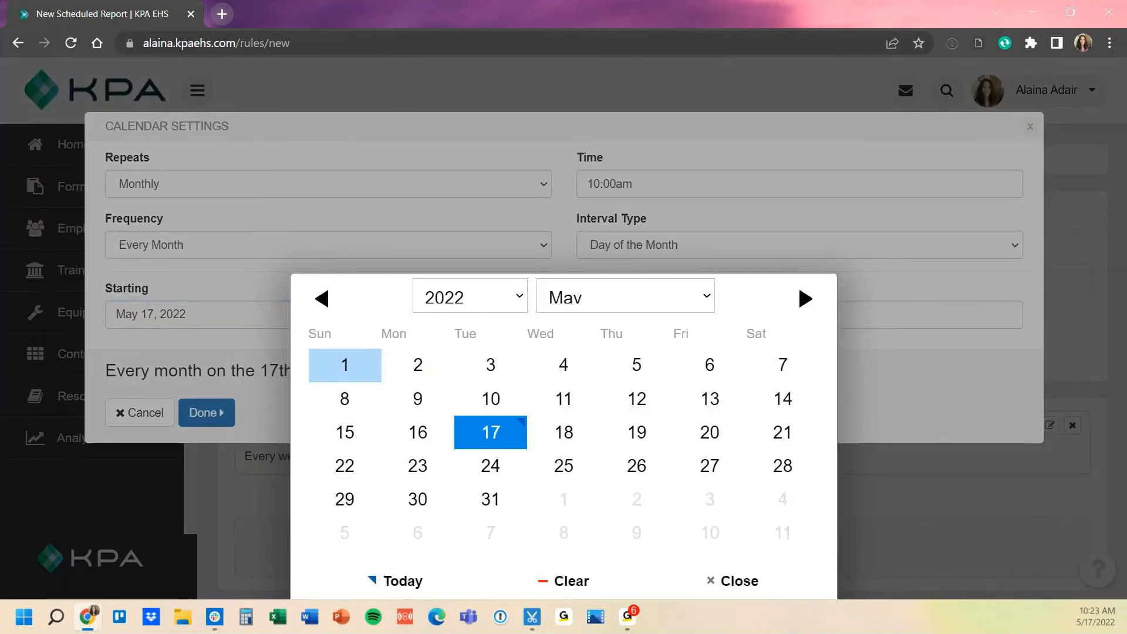
left_click(344, 365)
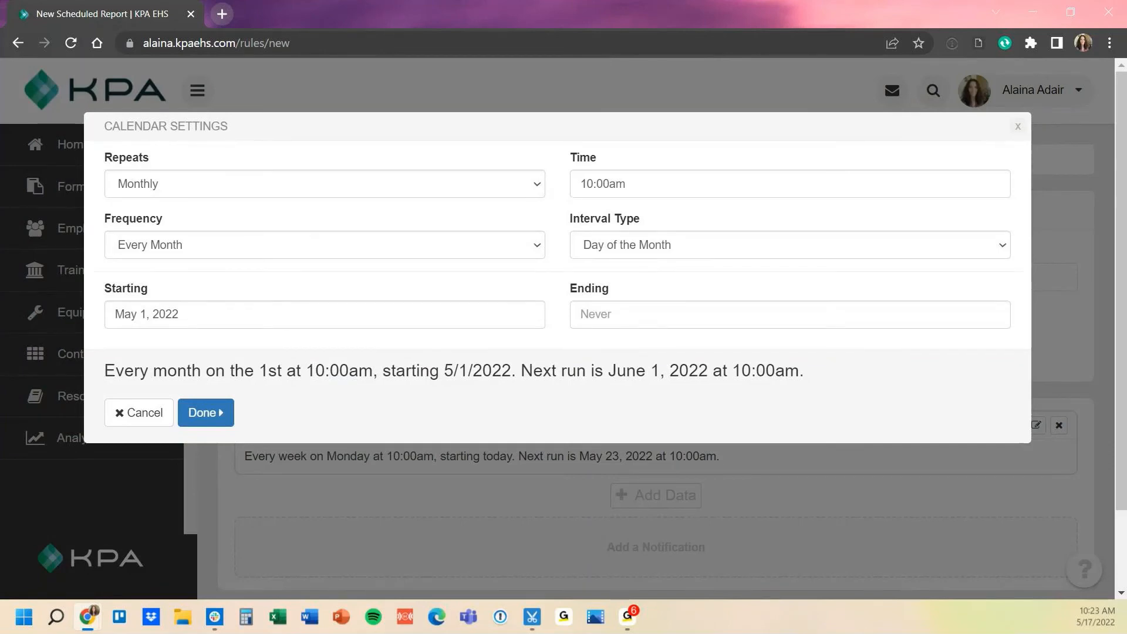
Set the trigger's run time to 8:00am and finish the calendar settings
left_click(789, 184)
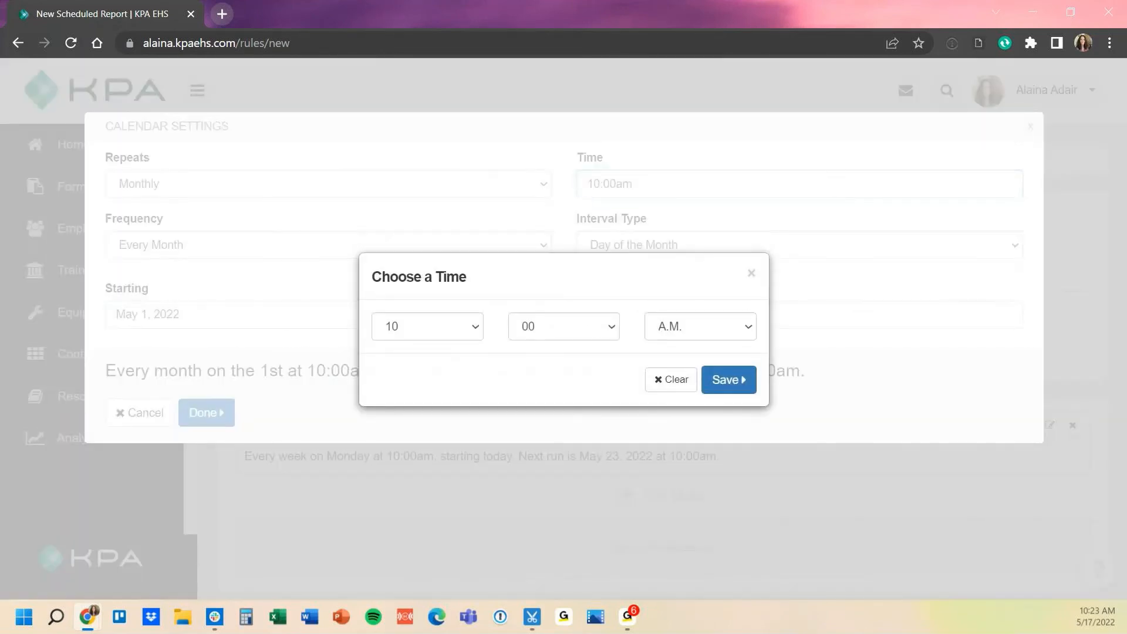
left_click(428, 327)
left_click(427, 452)
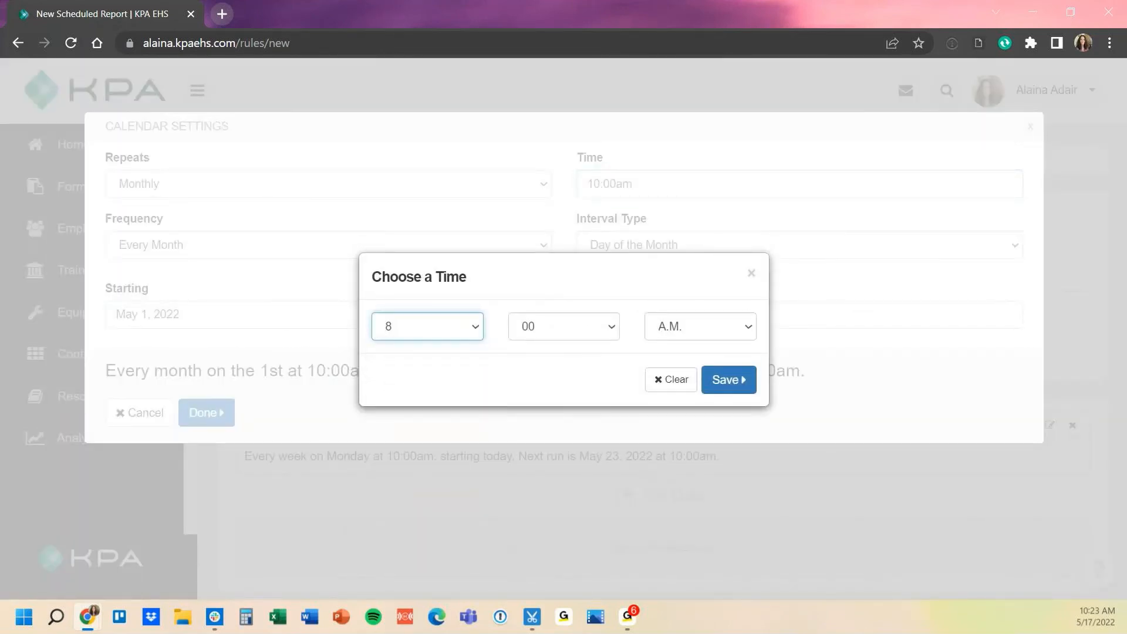
left_click(728, 380)
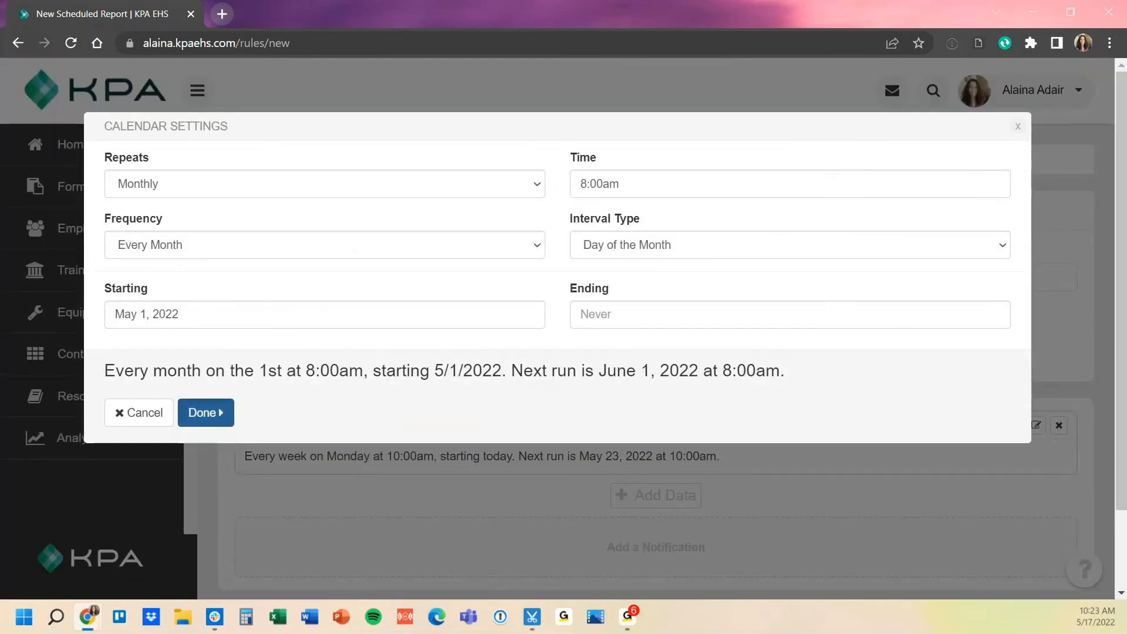
left_click(205, 413)
Add a Training Report as the data for the monthly scheduled report
scroll(656, 413, "down", 2)
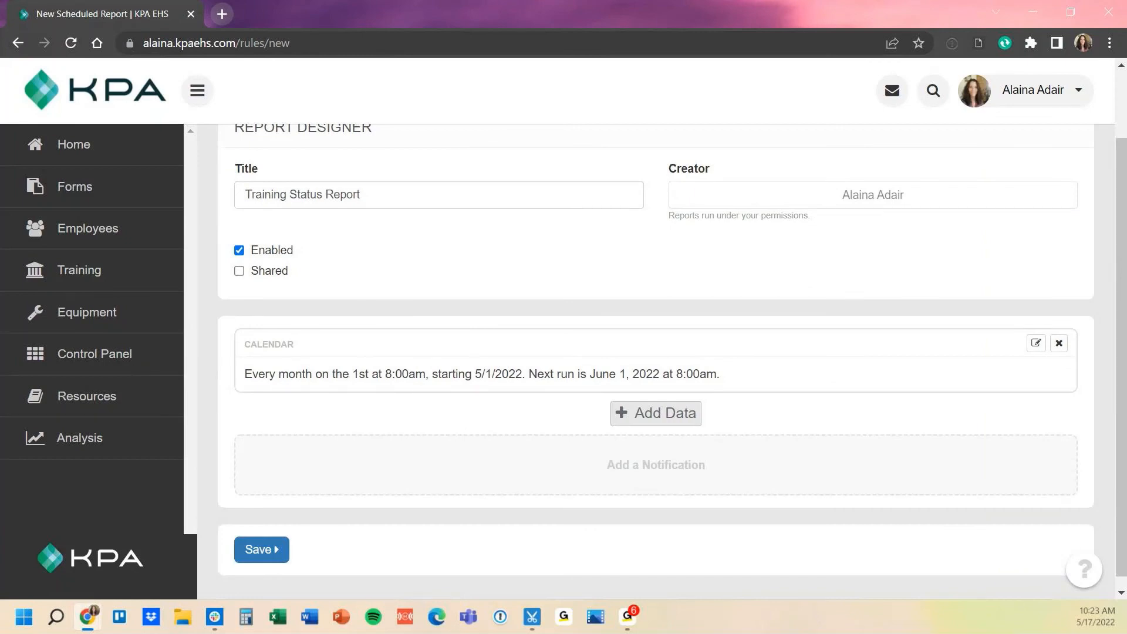
left_click(656, 413)
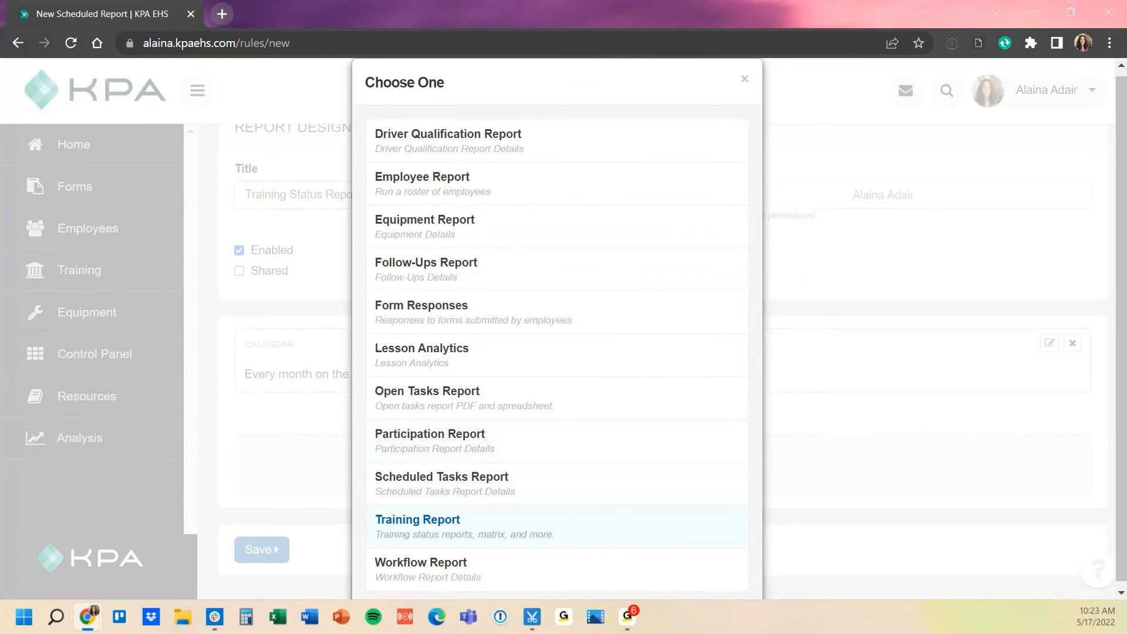
left_click(417, 524)
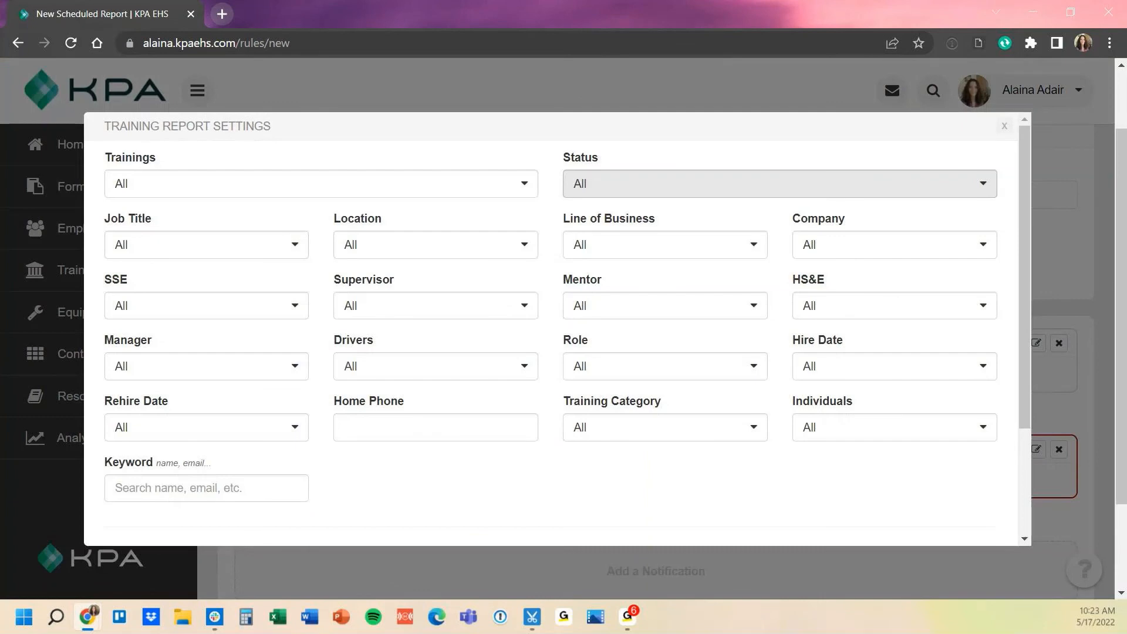
Review the Status and Trainings filter options in the training report settings, leaving both set to All
left_click(780, 184)
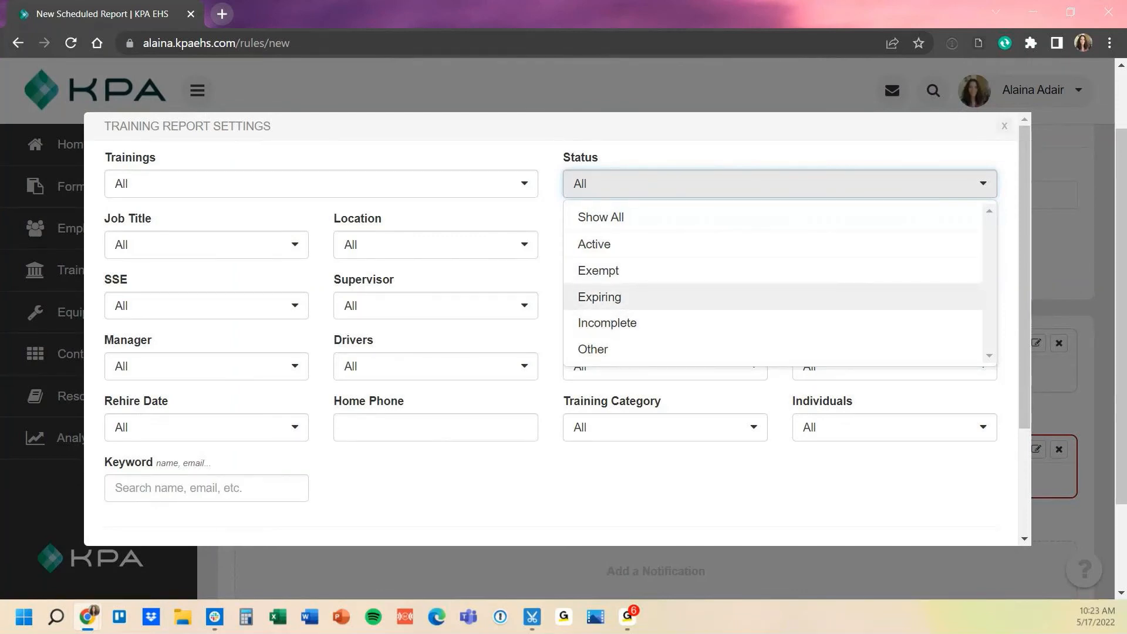
left_click(663, 490)
scroll(434, 277, "down", 3)
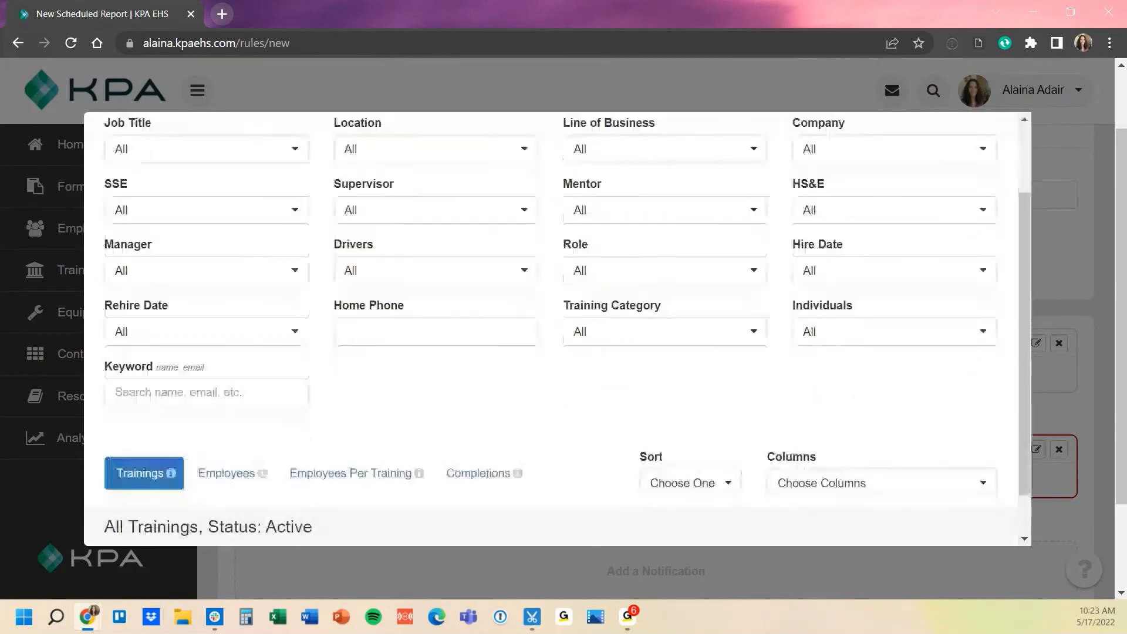
scroll(434, 277, "up", 3)
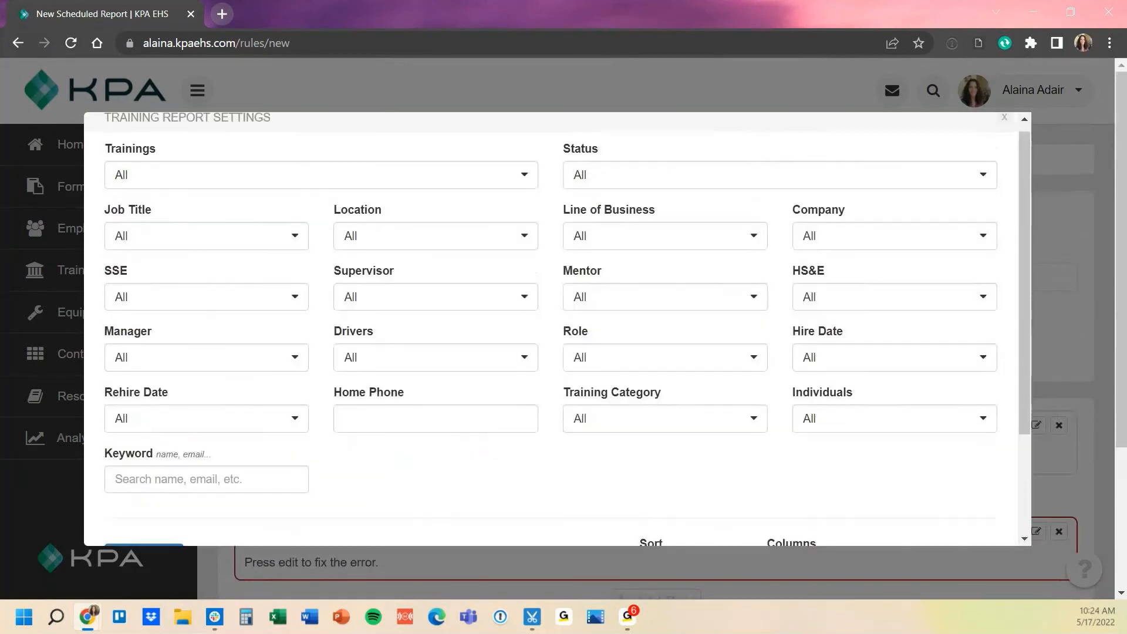
left_click(376, 184)
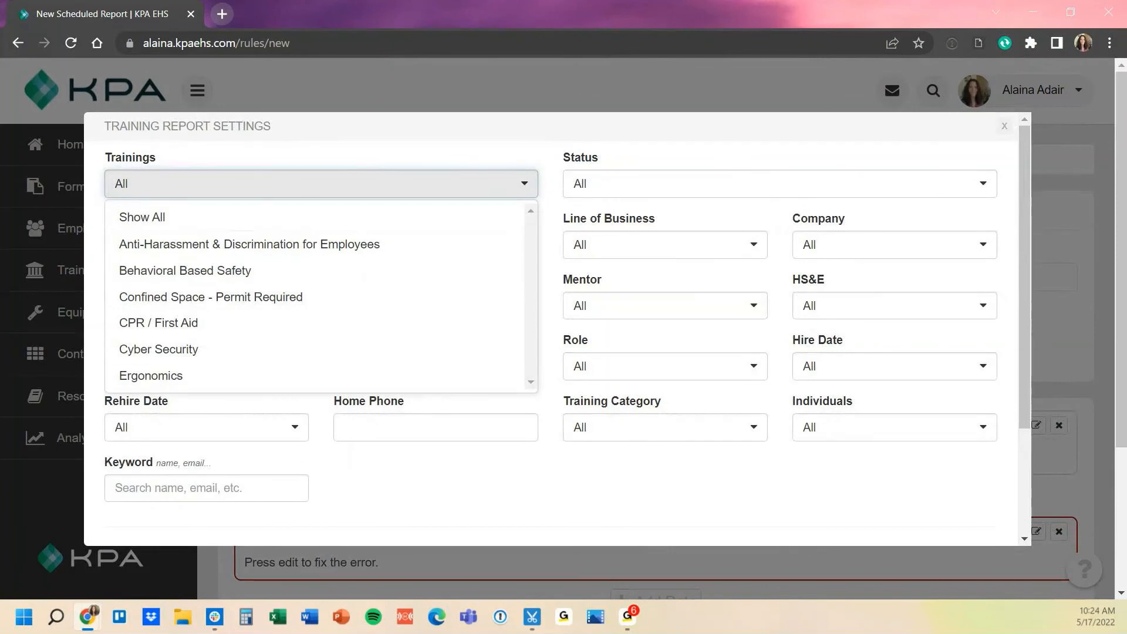
left_click(551, 157)
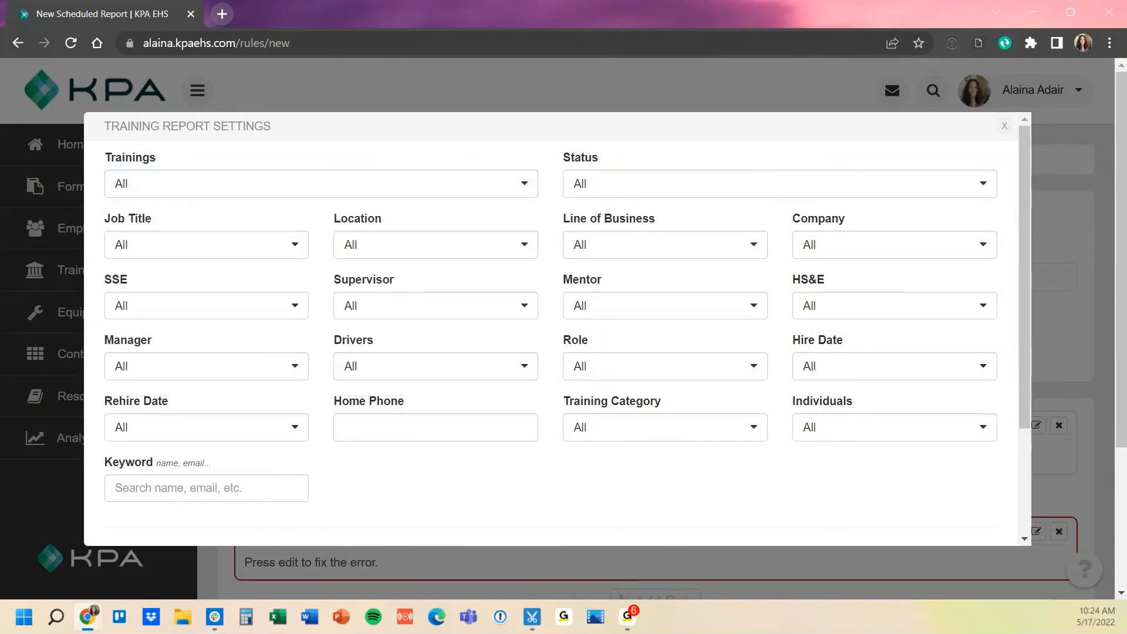
Use the Employees view with the Deficiency Names column added, and finish the training report settings
scroll(586, 352, "down", 3)
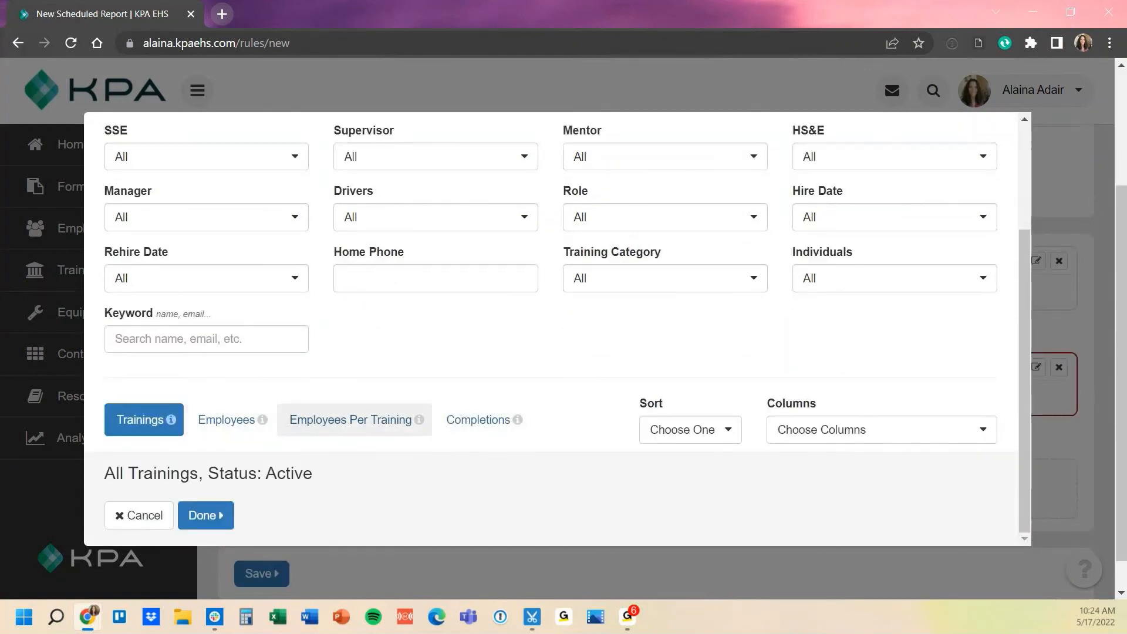
left_click(230, 420)
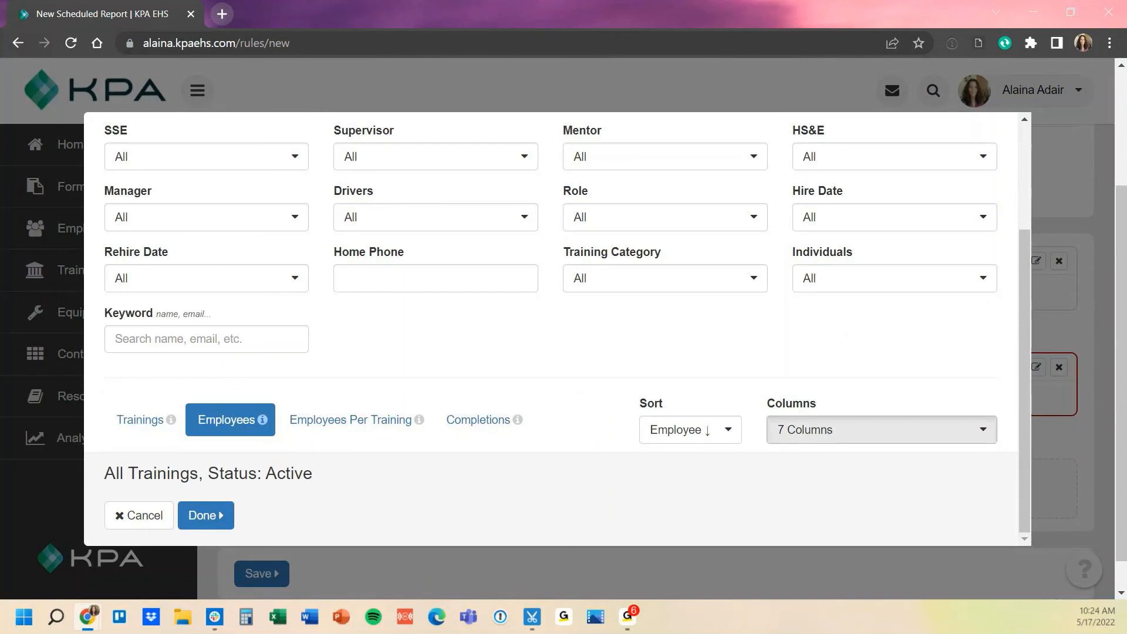
left_click(881, 429)
scroll(875, 504, "down", 1)
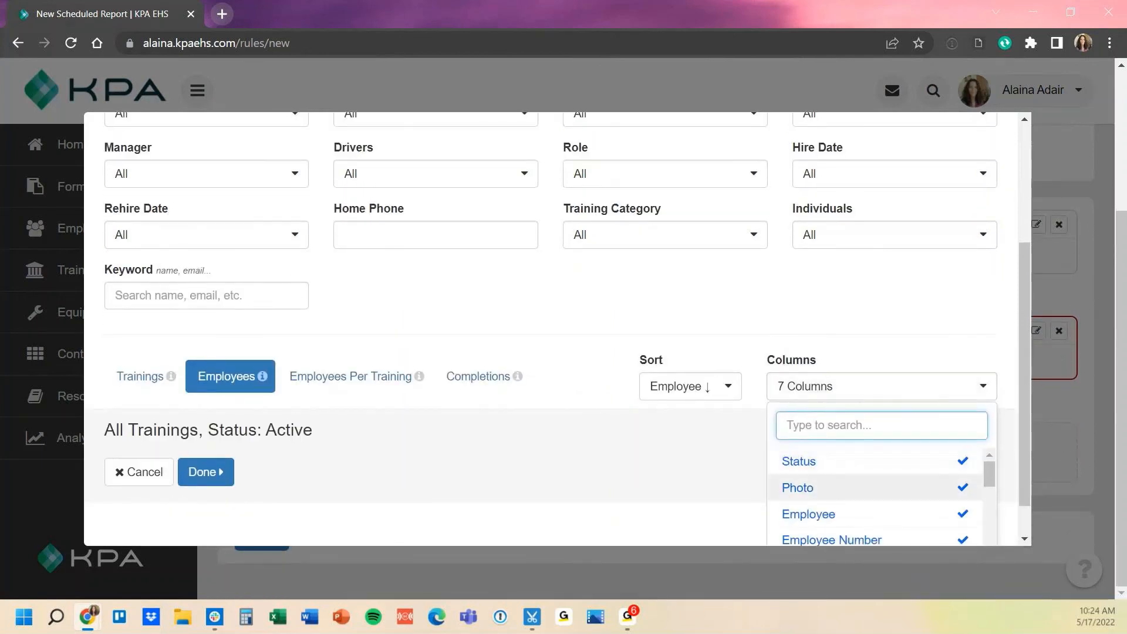
scroll(874, 479, "down", 1)
scroll(874, 478, "down", 1)
scroll(875, 478, "up", 1)
scroll(875, 478, "down", 1)
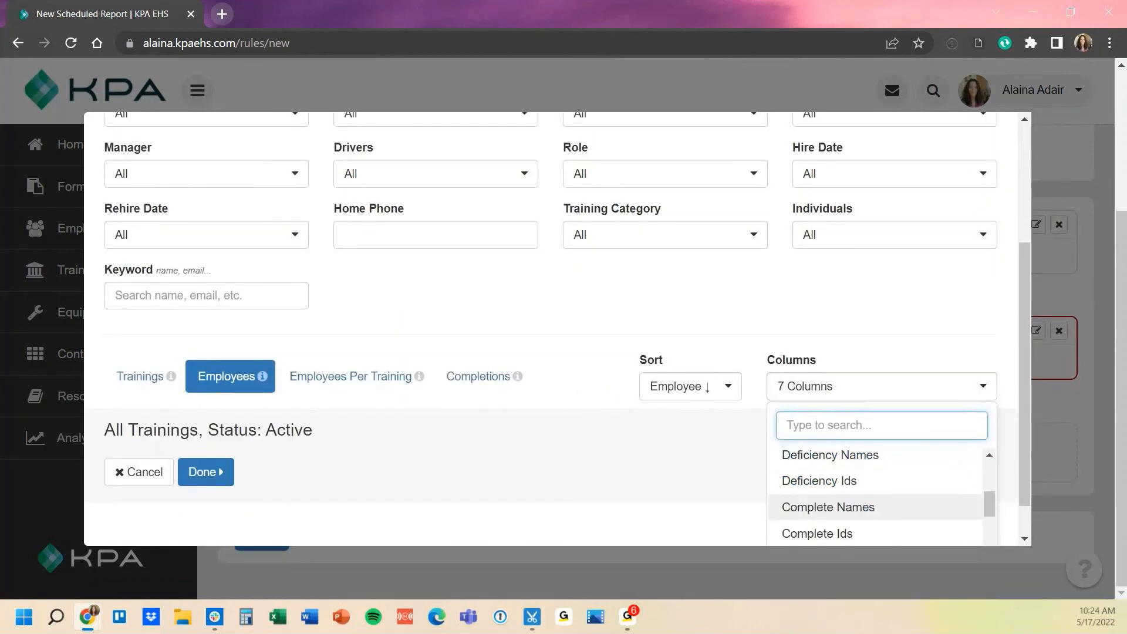
scroll(874, 478, "up", 1)
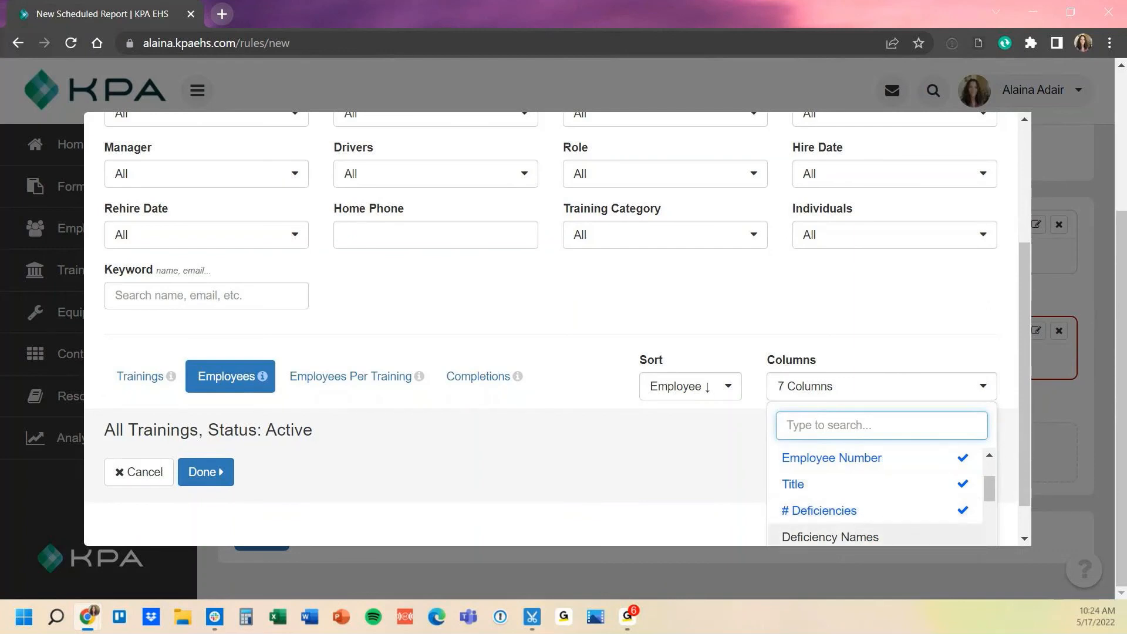
left_click(830, 536)
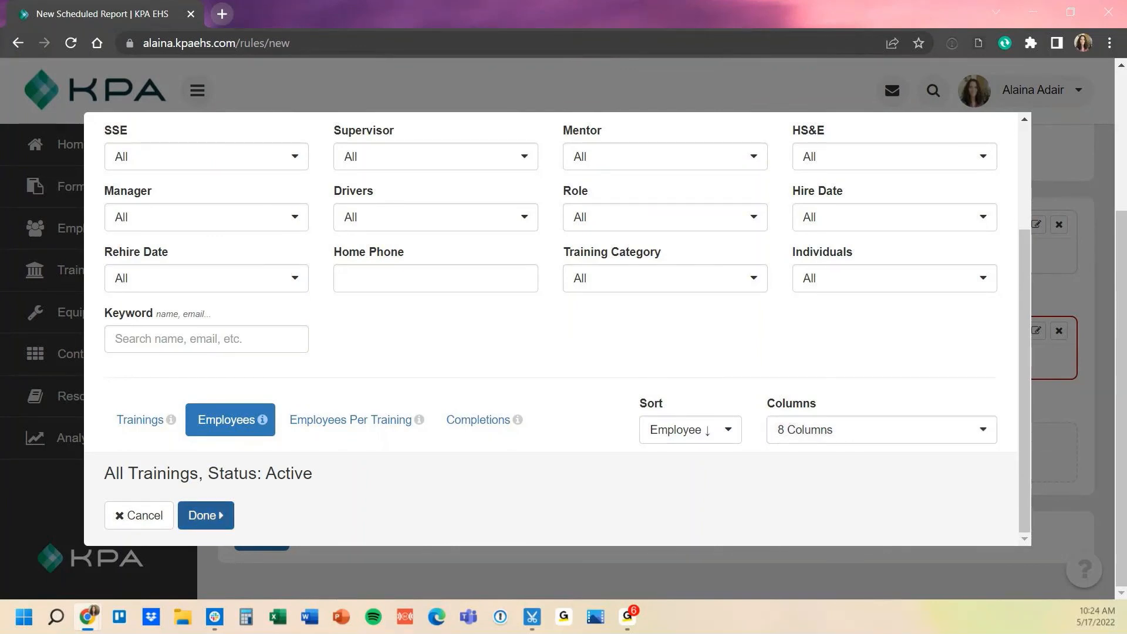
left_click(205, 515)
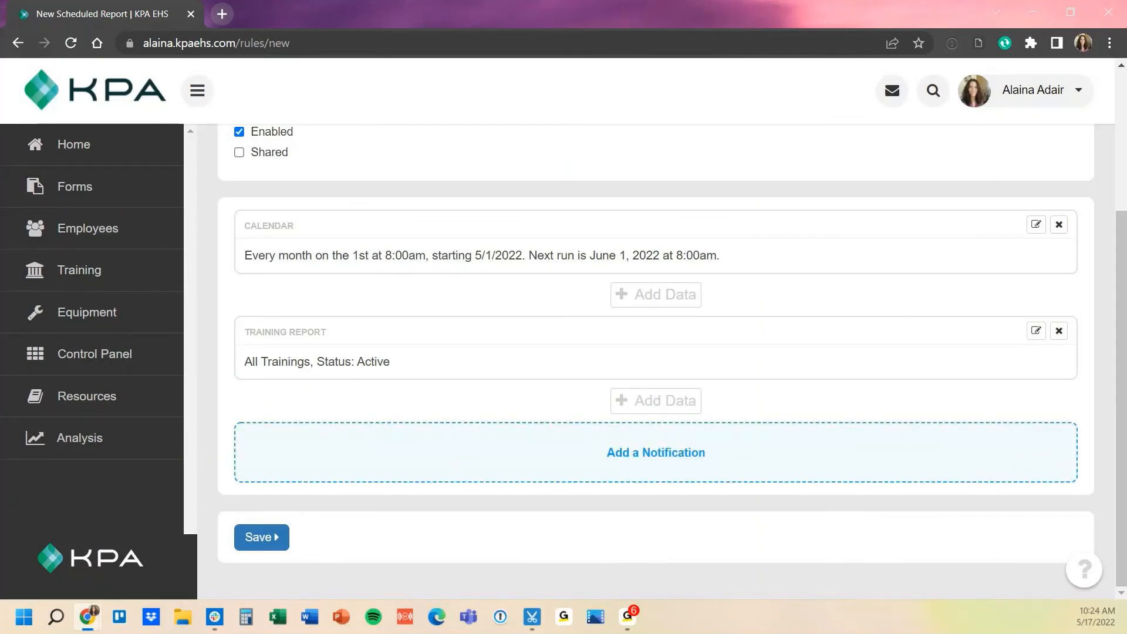
Add a notification to the scheduled report, with the report's creator as the only individual recipient
left_click(655, 452)
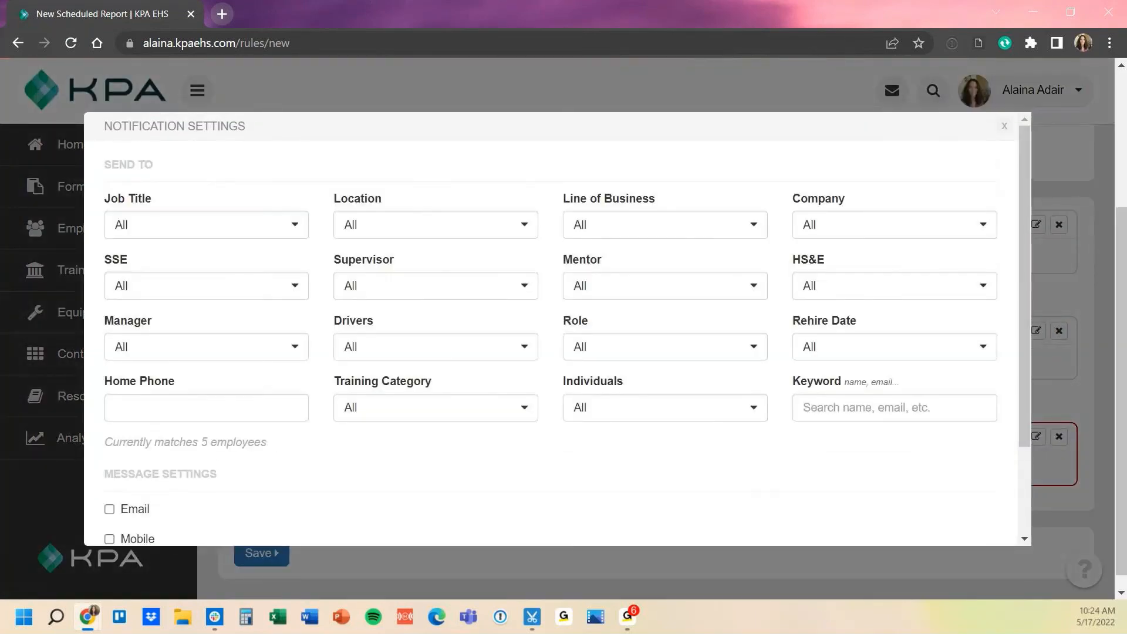
left_click(664, 407)
left_click(637, 468)
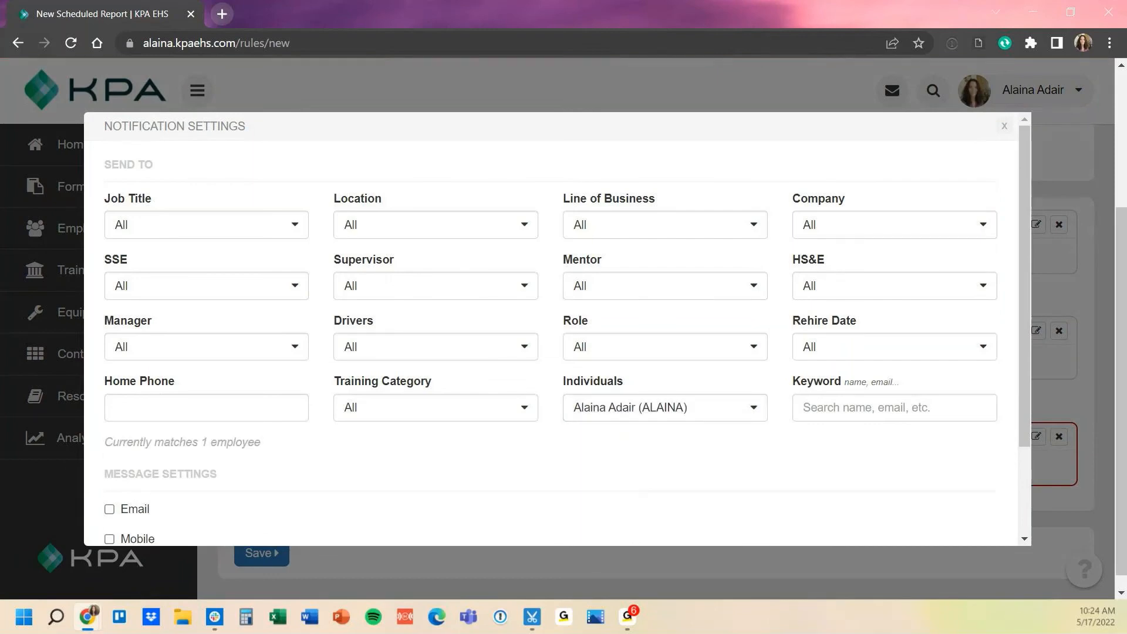
Enable the email message and enter "Training Status Report" as both its subject and body
scroll(637, 468, "down", 3)
left_click(109, 393)
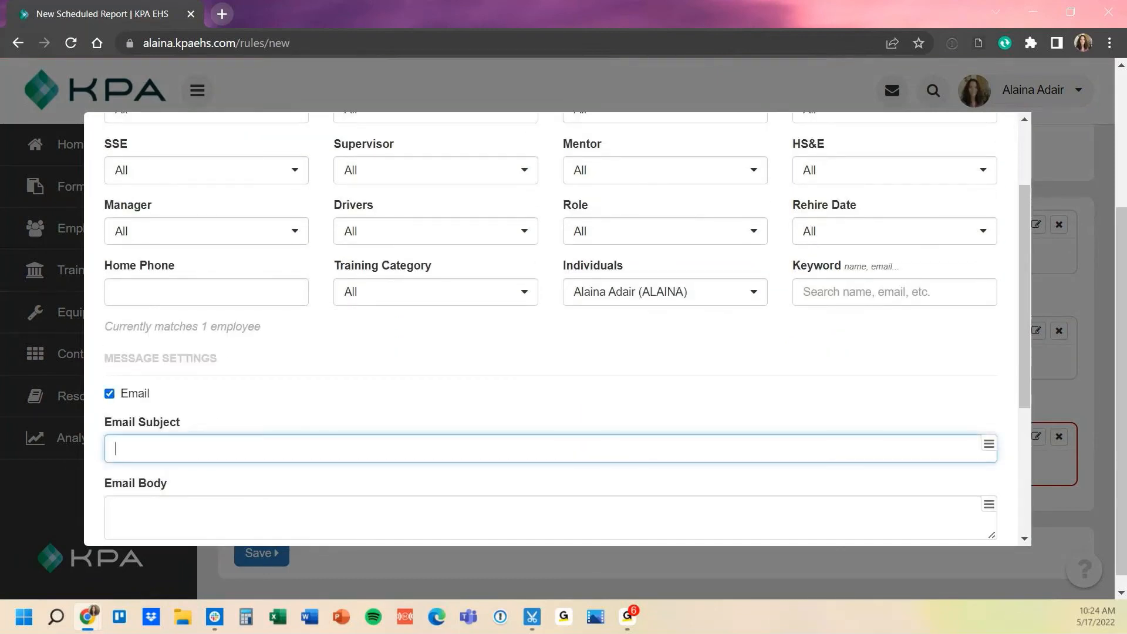
type("Training Status Report")
left_click(206, 511)
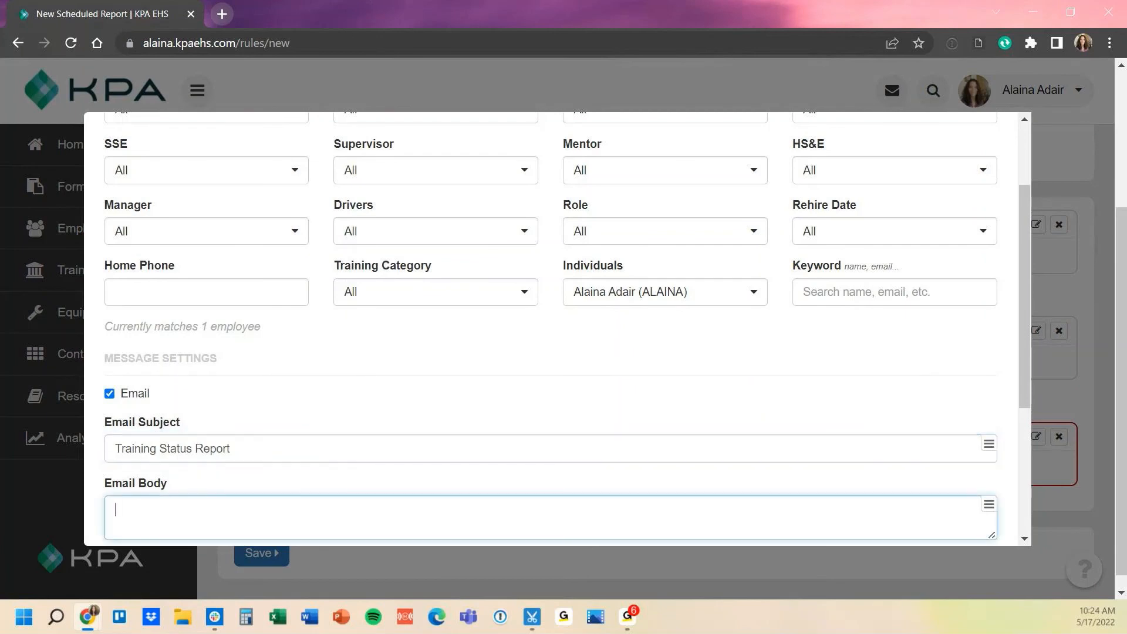
type("Training Status Report")
Attach the Training Report PDF and Training Report CSV to the notification email
scroll(234, 292, "down", 1)
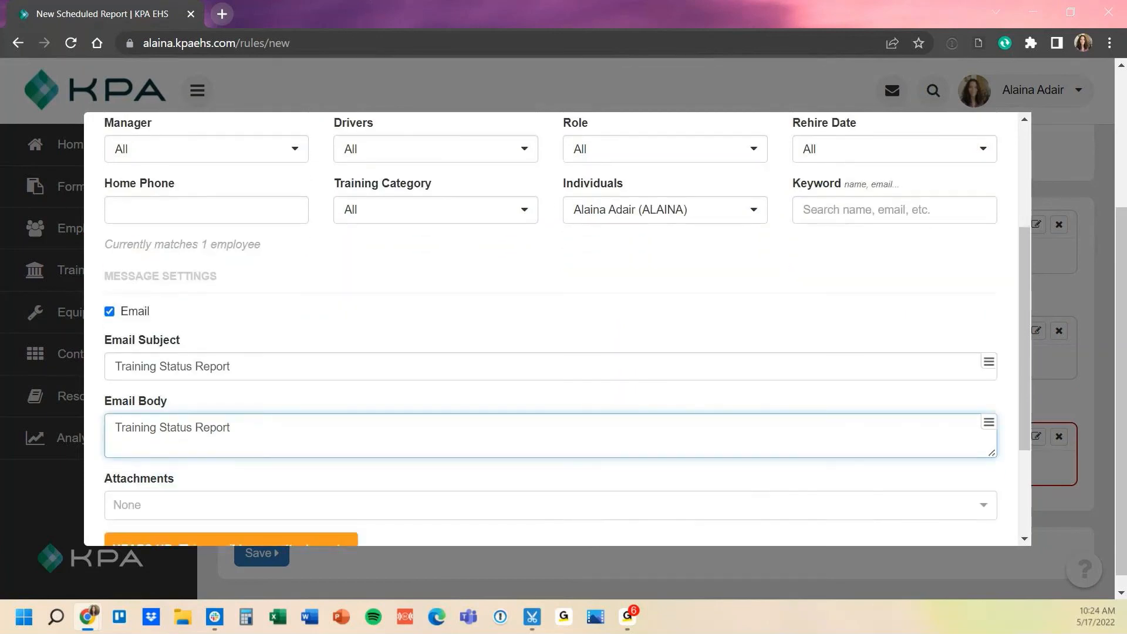
scroll(234, 346, "down", 3)
left_click(235, 347)
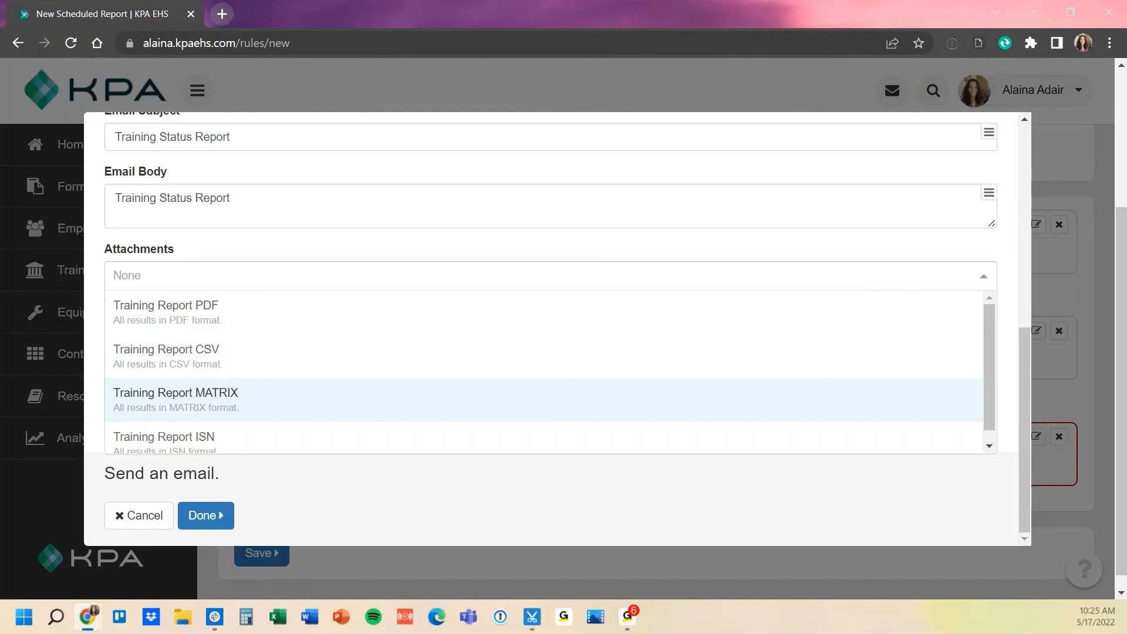
key("Up")
key("Up")
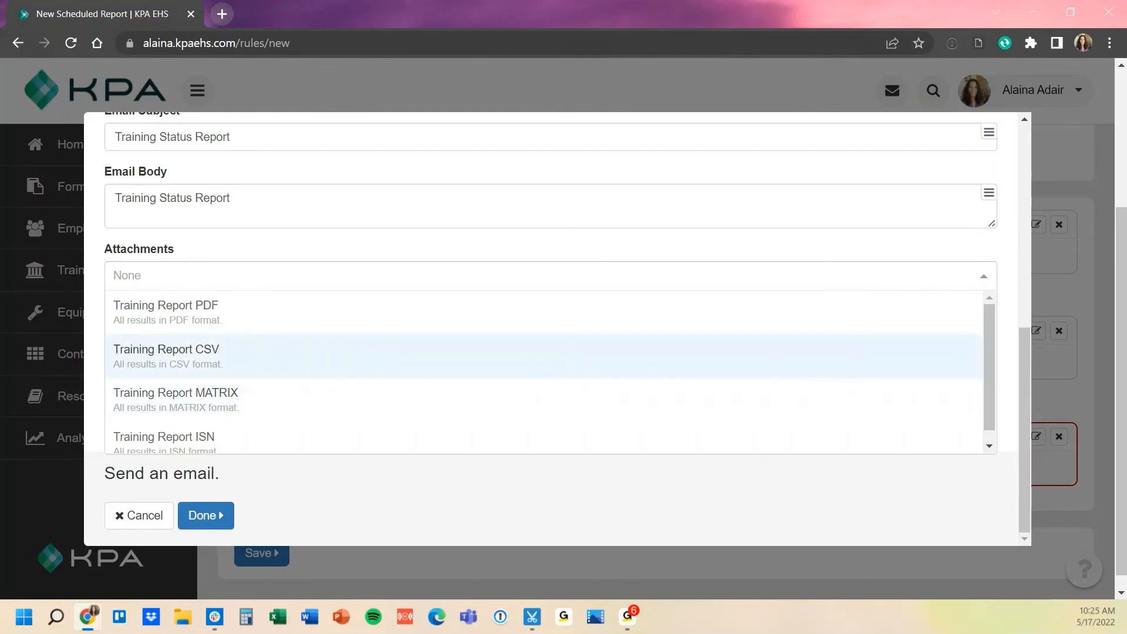
key("Return")
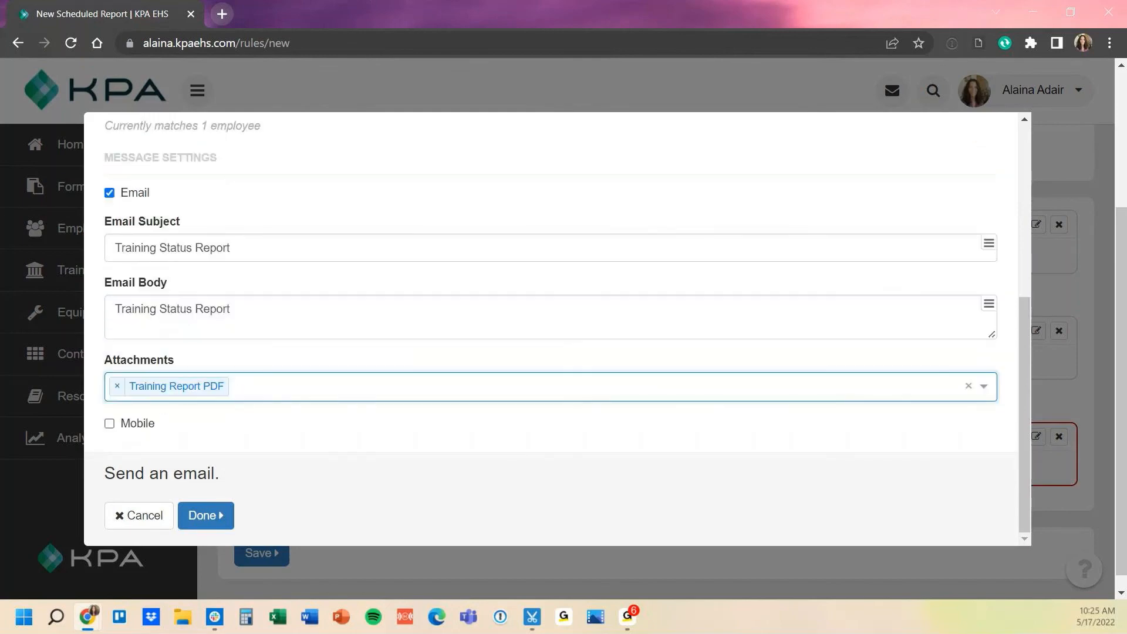
key("Down")
key("Down")
key("Down")
key("Up")
key("Up")
key("Return")
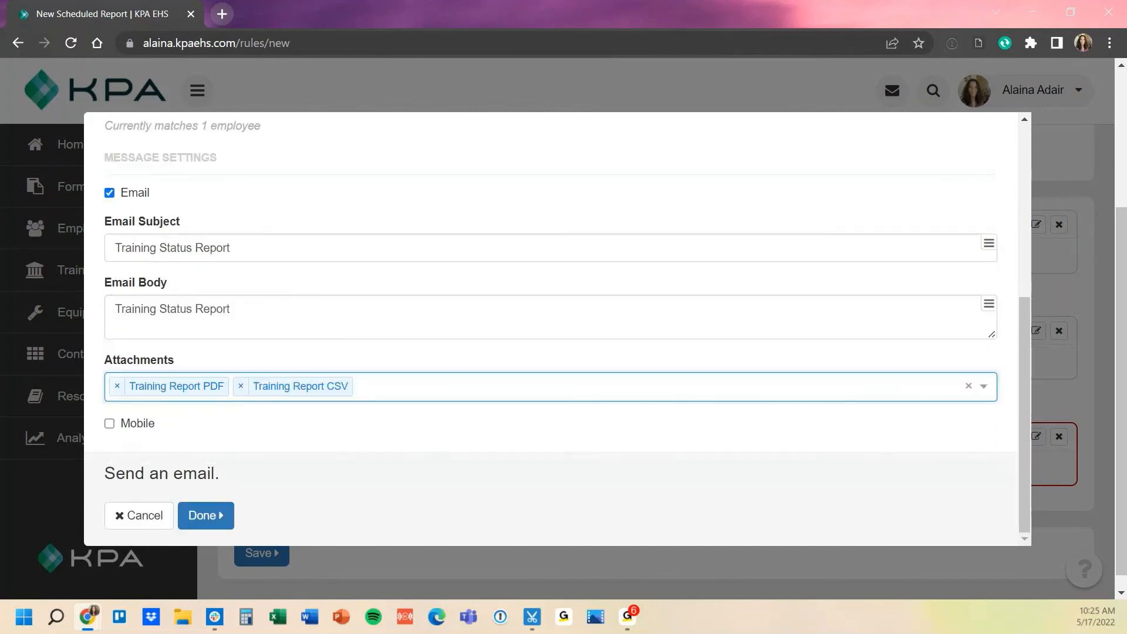
Attach the Training Report MATRIX as well, finish the notification settings, and save the scheduled report
key("Down")
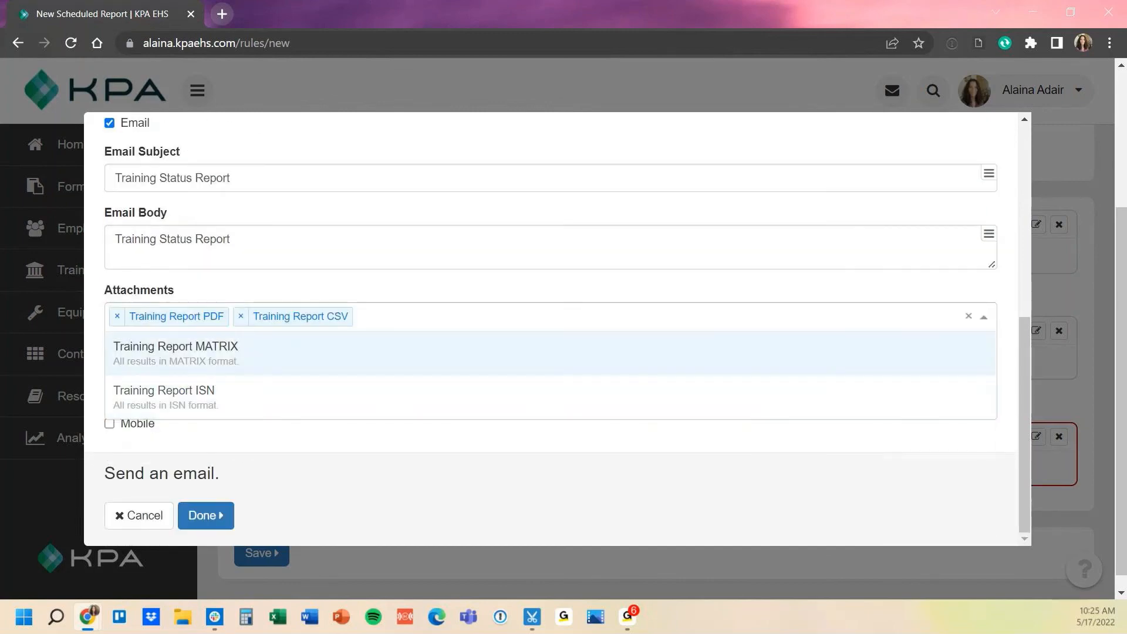
key("Return")
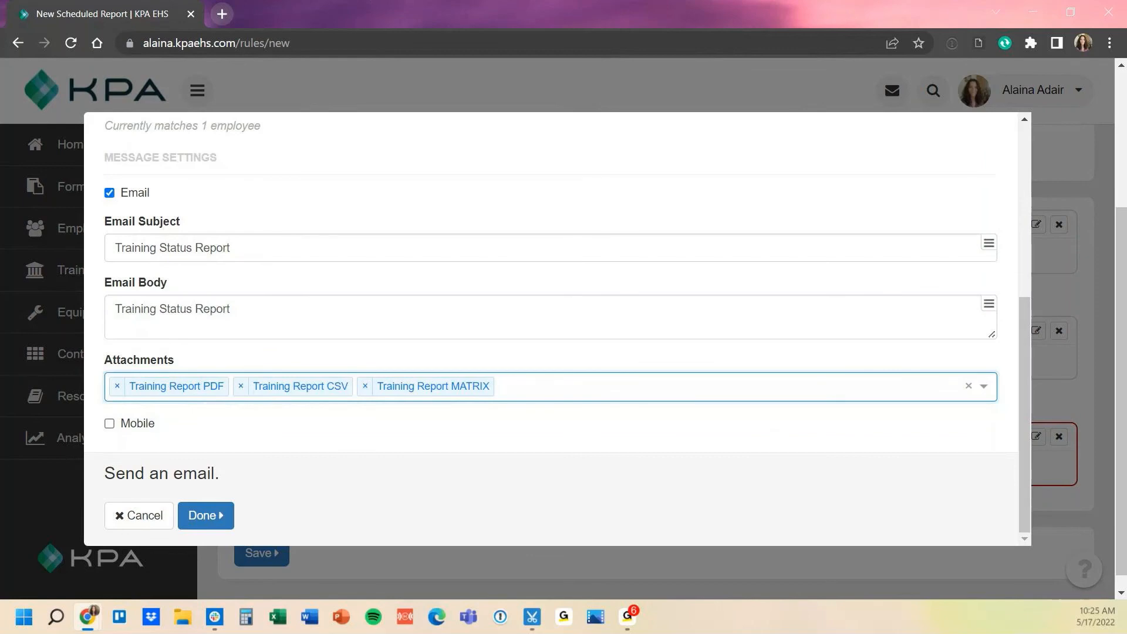
left_click(206, 515)
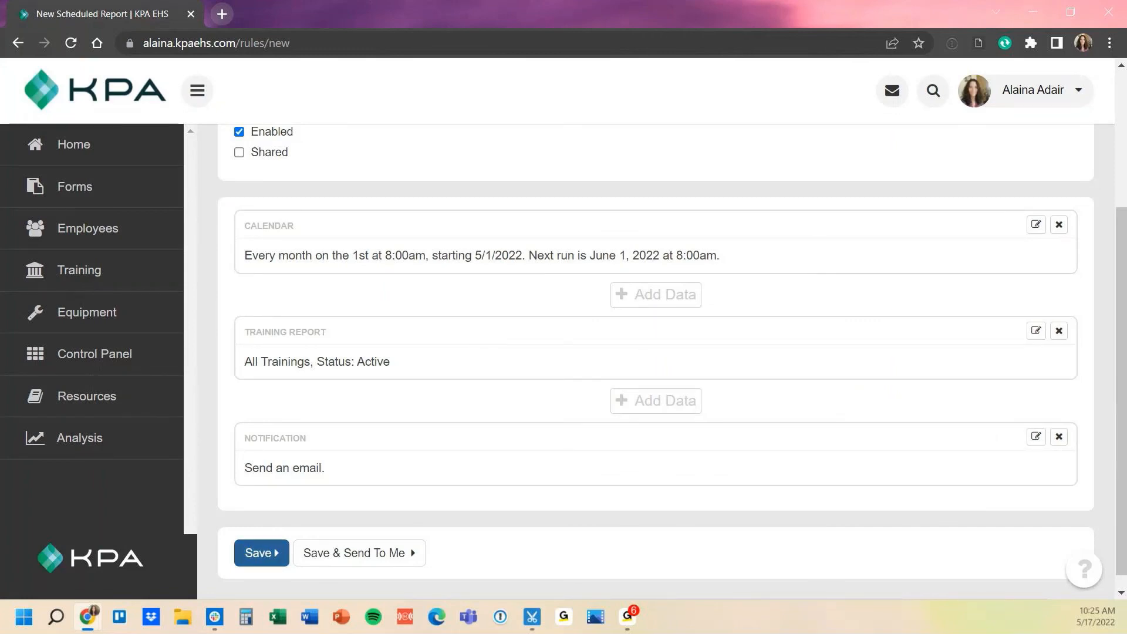
left_click(261, 552)
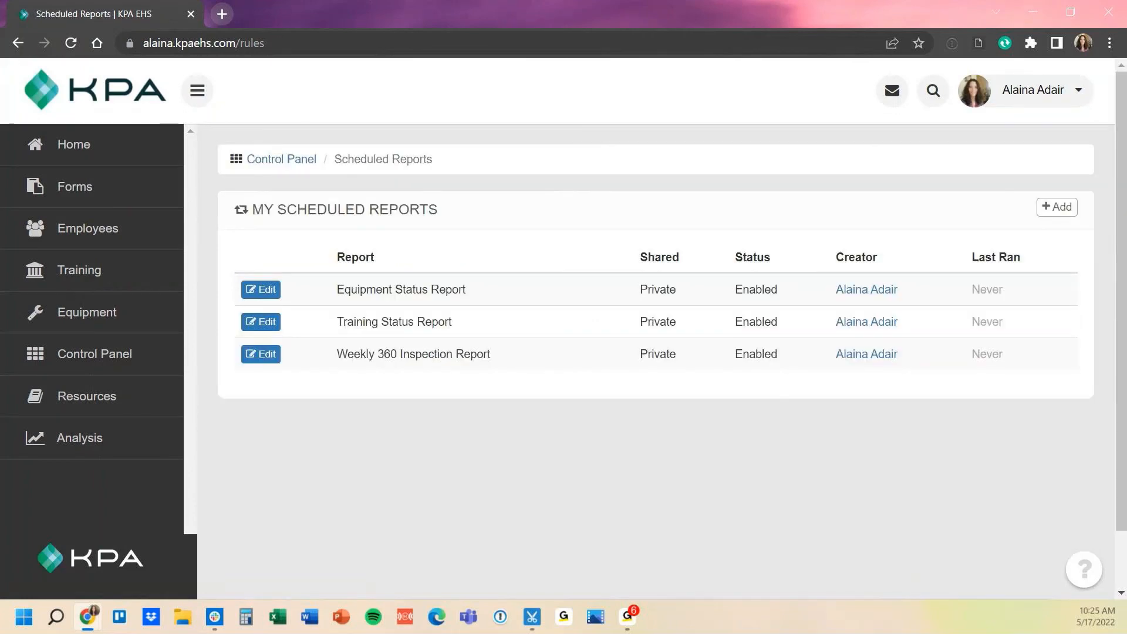